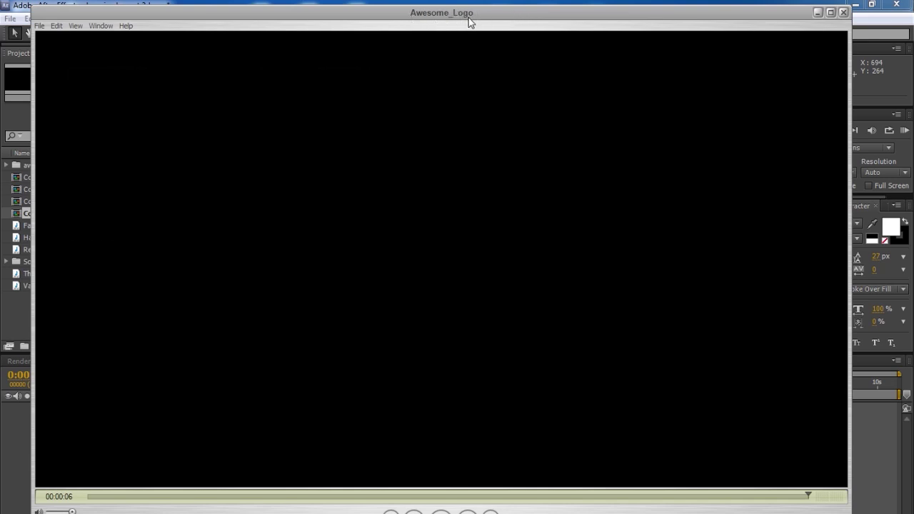
- Move the QuickTime logo preview aside and bring up the AWESOME LOGO artwork in Illustrator
left_click_drag(366, 18, 913, 22)
key("alt+Tab")
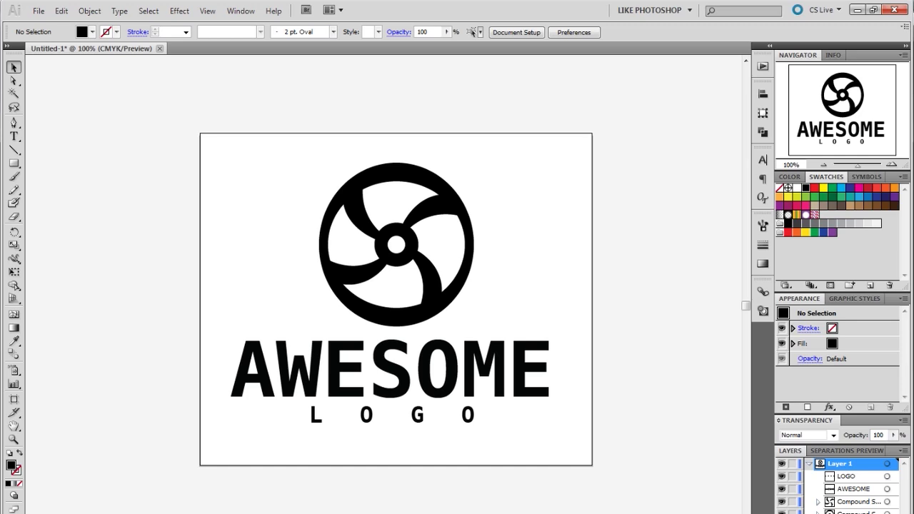
- In Photoshop, inspect the logo's Shape 1 and Shape 2 layers and their path outlines
key("alt+Tab")
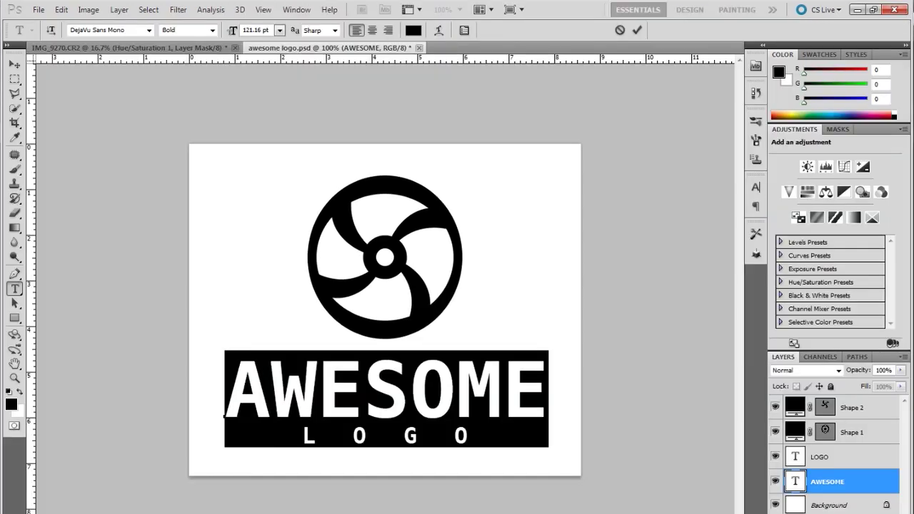
left_click(15, 64)
left_click(861, 431)
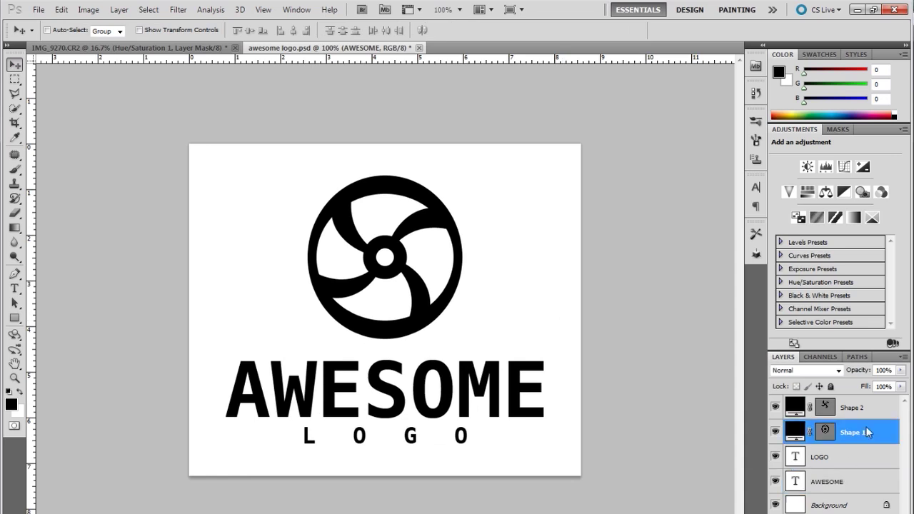
left_click(861, 408)
left_click(826, 431)
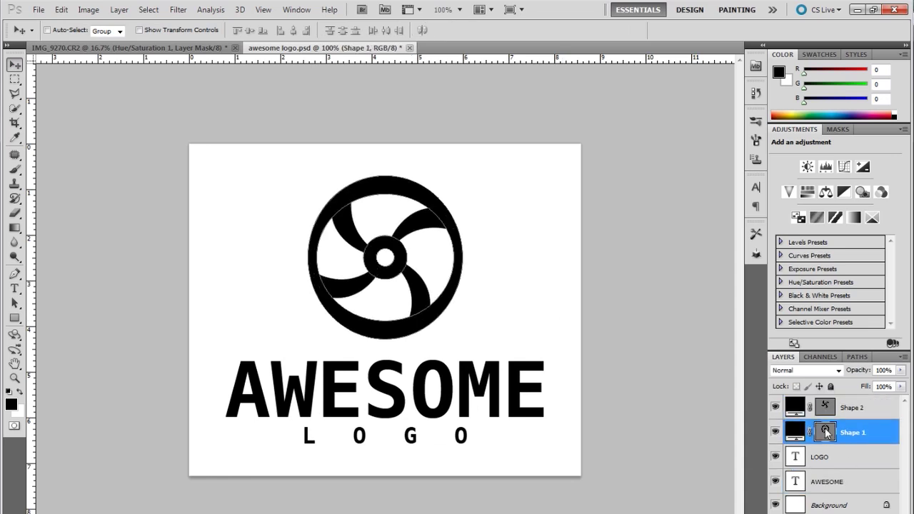
- Back in Illustrator, hide the wheel's curved blades and select the ring and hub
left_click(854, 10)
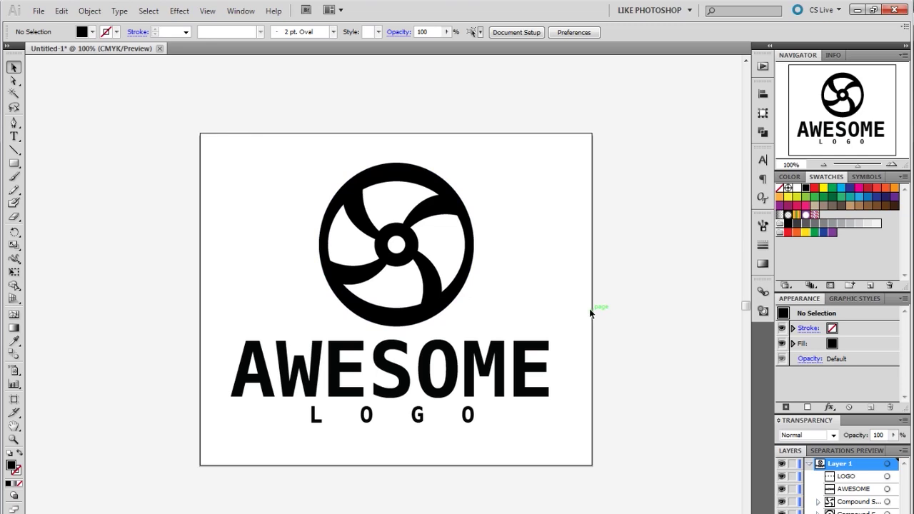
left_click(468, 266)
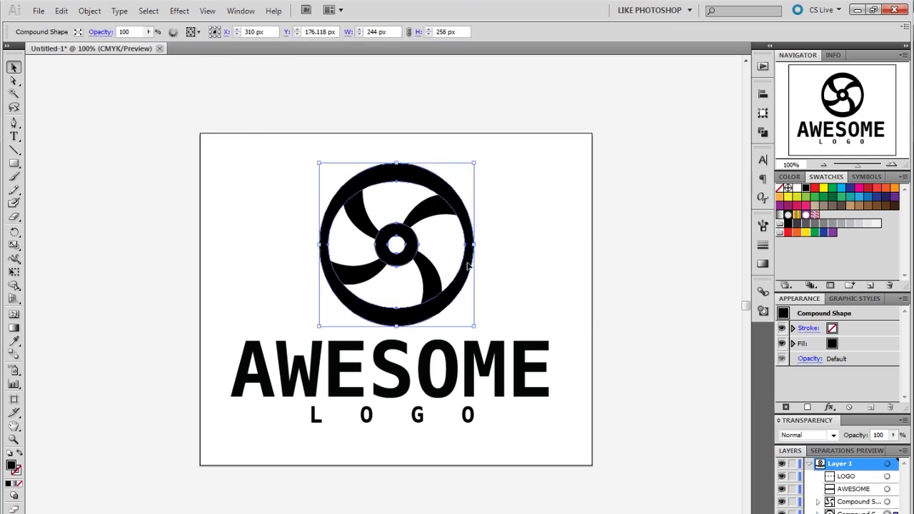
left_click(571, 258)
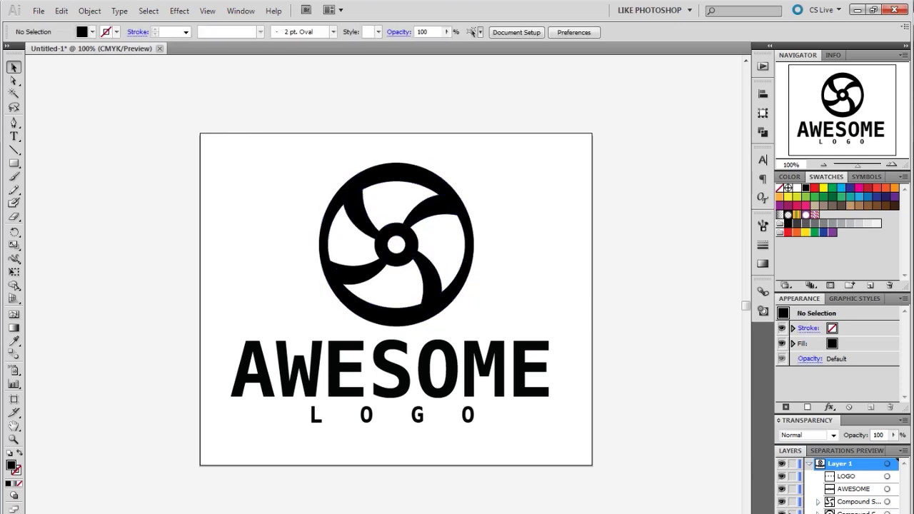
left_click(782, 502)
left_click_drag(496, 163, 307, 287)
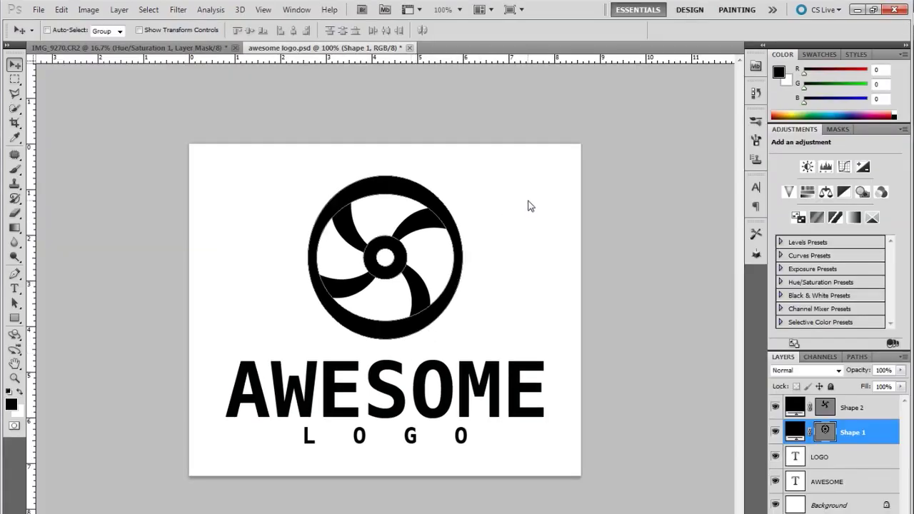
- Use Photoshop's Type tool to select all of the AWESOME text
left_click(15, 80)
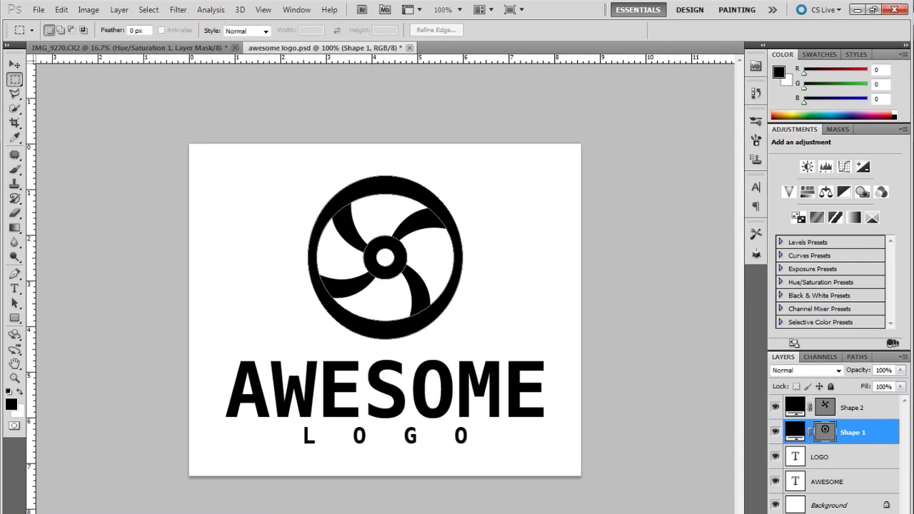
left_click(14, 287)
left_click(375, 398)
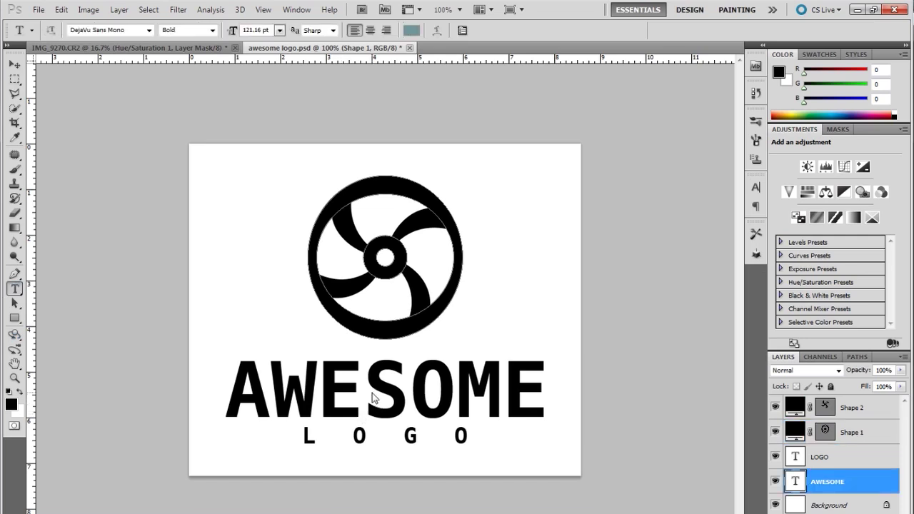
key("ctrl+a")
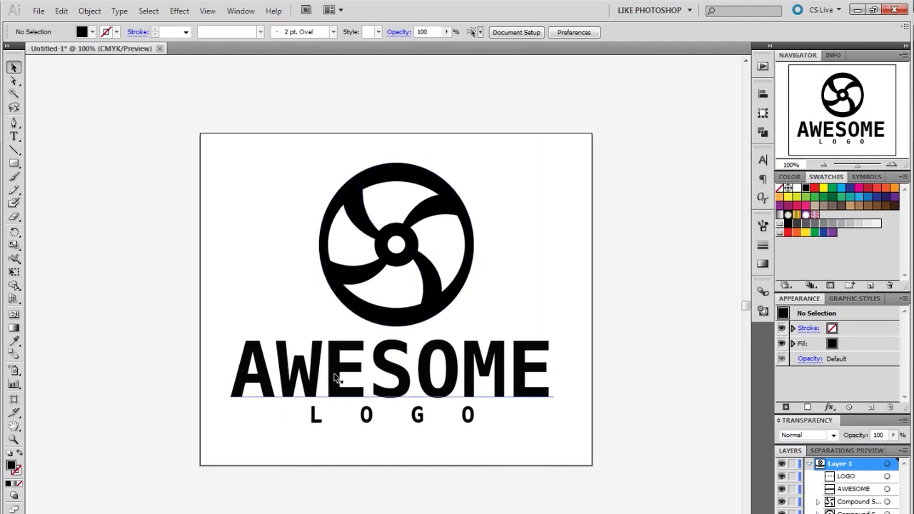
- Convert the AWESOME and LOGO text objects to outlines with Create Outlines
left_click(394, 381)
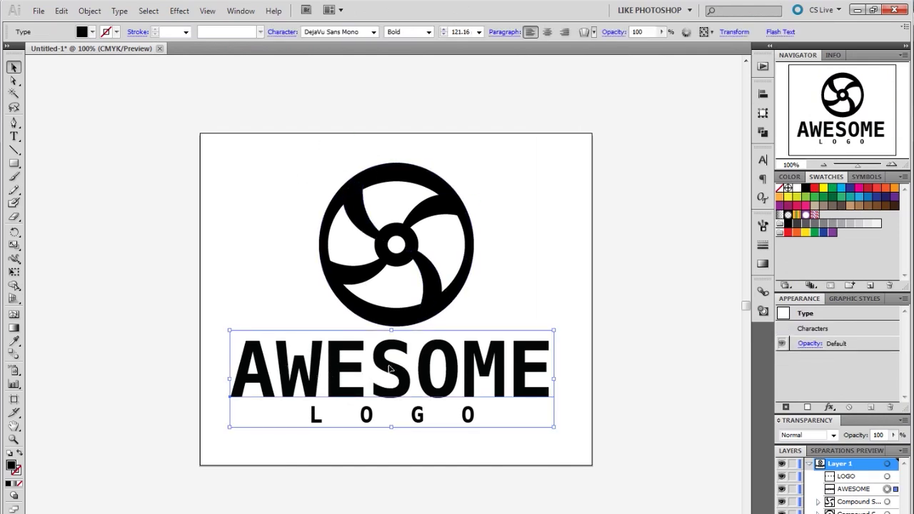
right_click(390, 368)
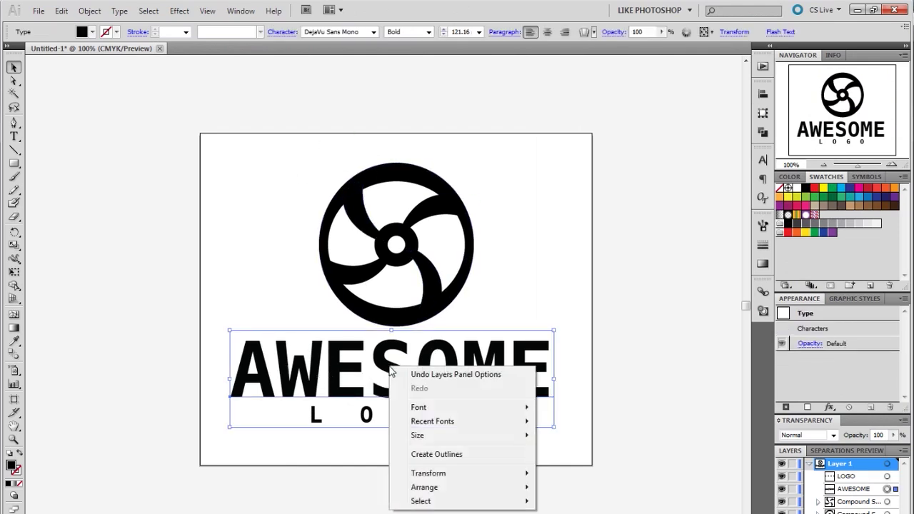
left_click(443, 456)
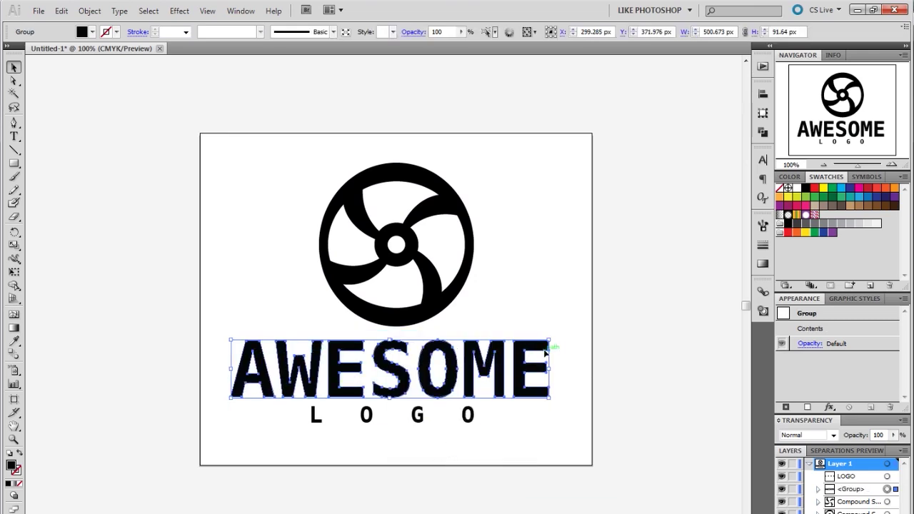
left_click(564, 330)
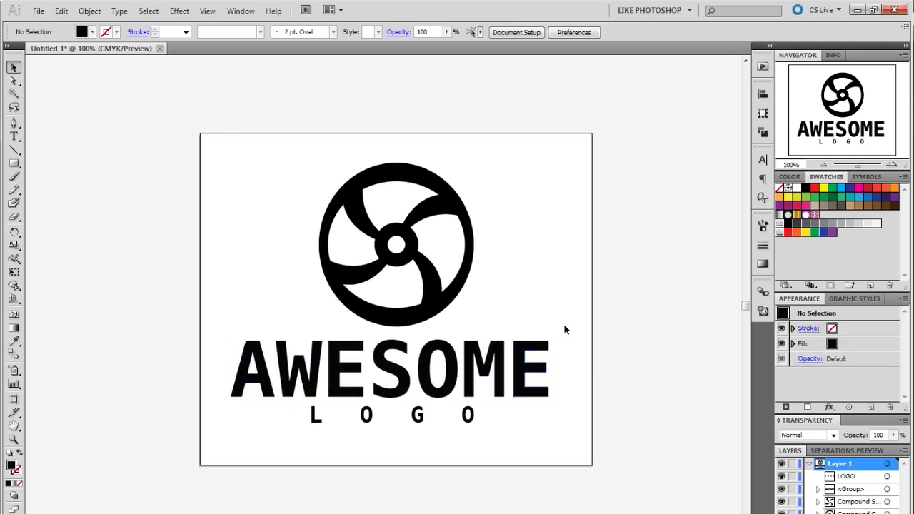
left_click(436, 421)
right_click(423, 423)
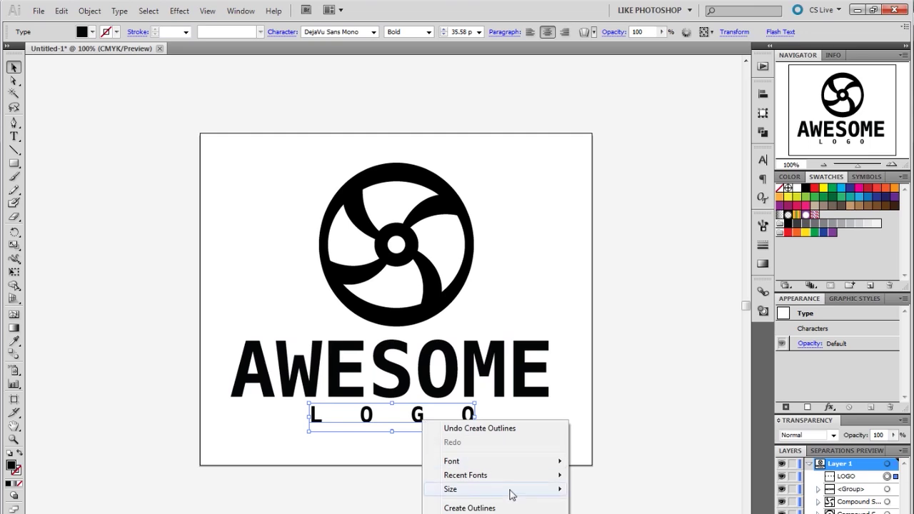
left_click(490, 508)
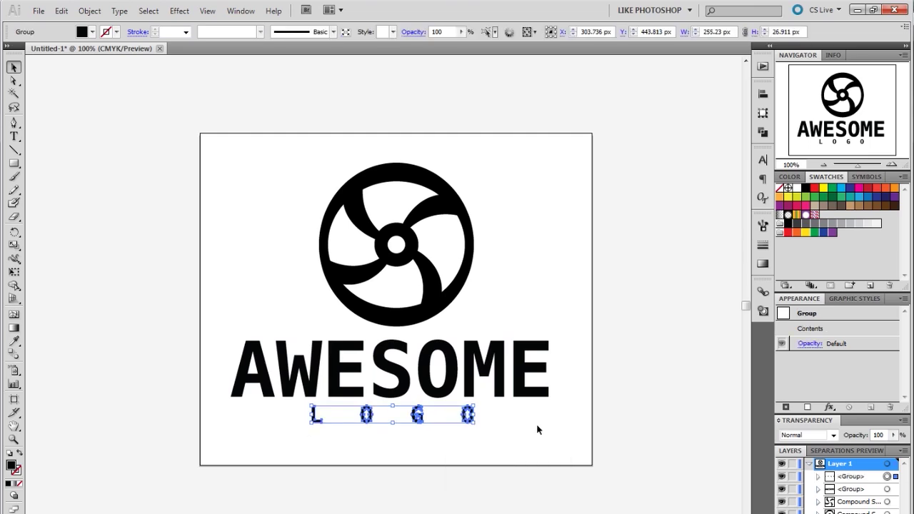
left_click(537, 420)
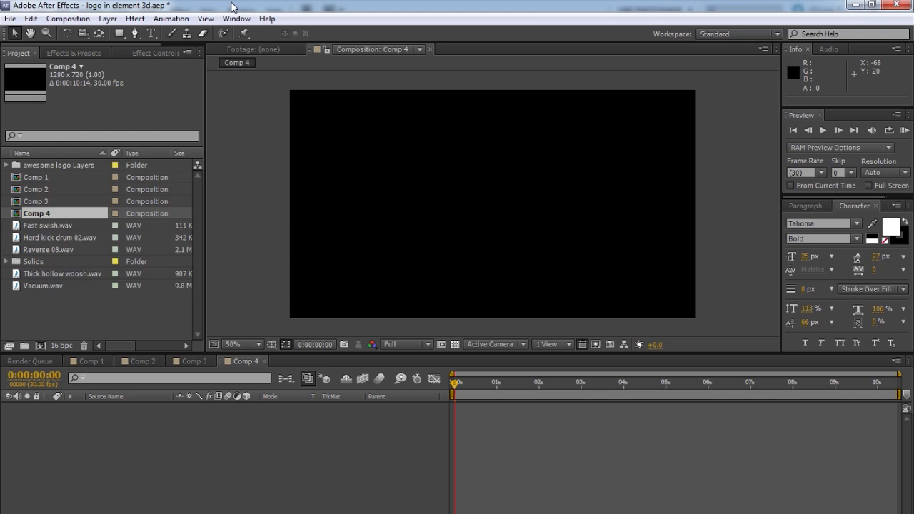
- Create a new solid named Circle, changing its colour from green to red
right_click(181, 433)
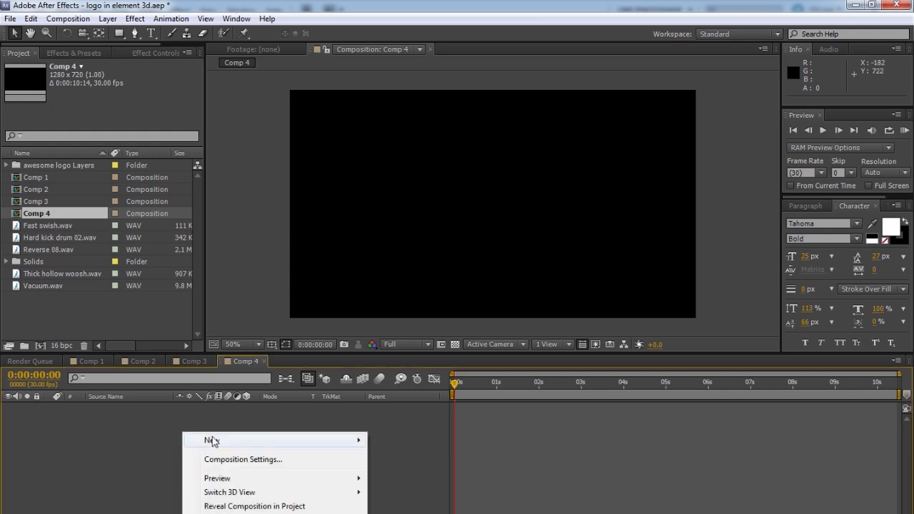
mouse_move(272, 446)
left_click(82, 473)
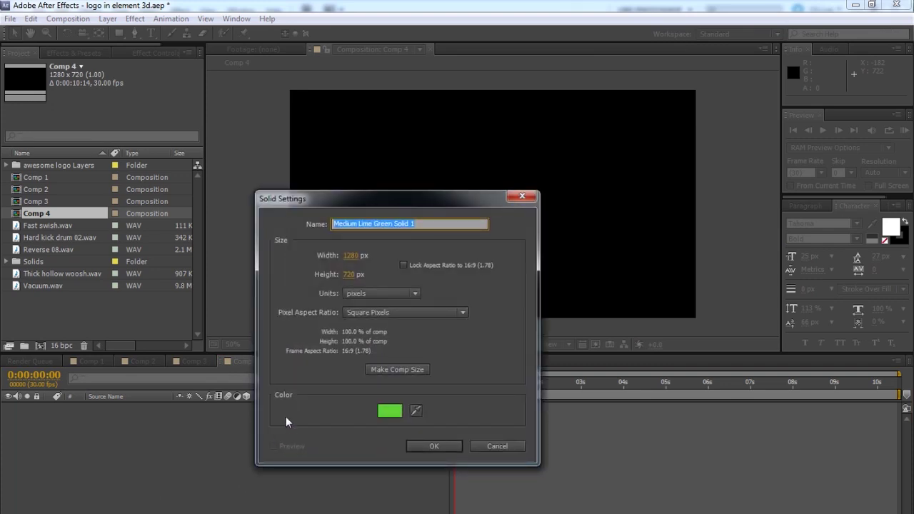
type("Circle")
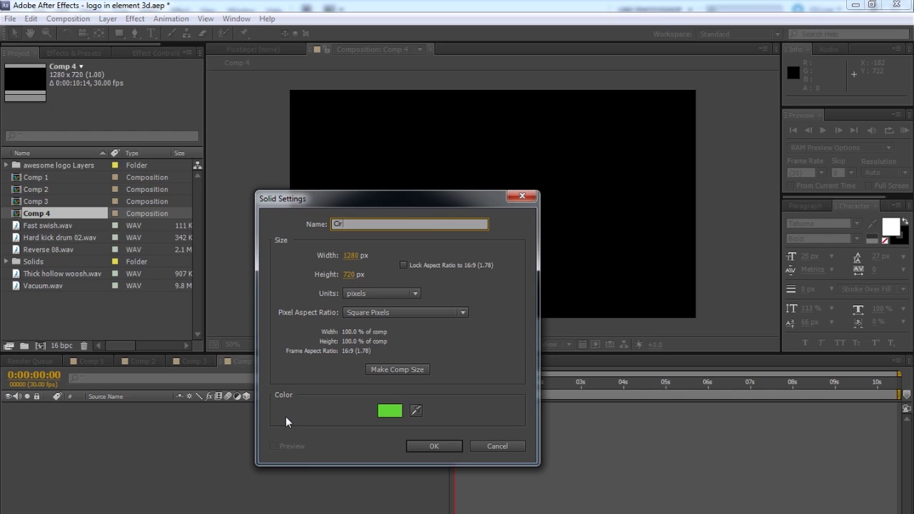
left_click(398, 412)
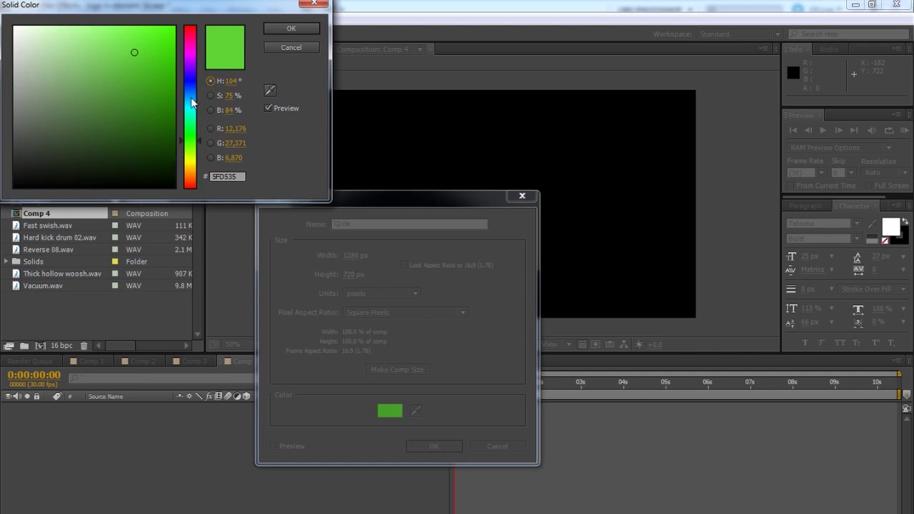
left_click_drag(192, 50, 192, 26)
left_click(274, 26)
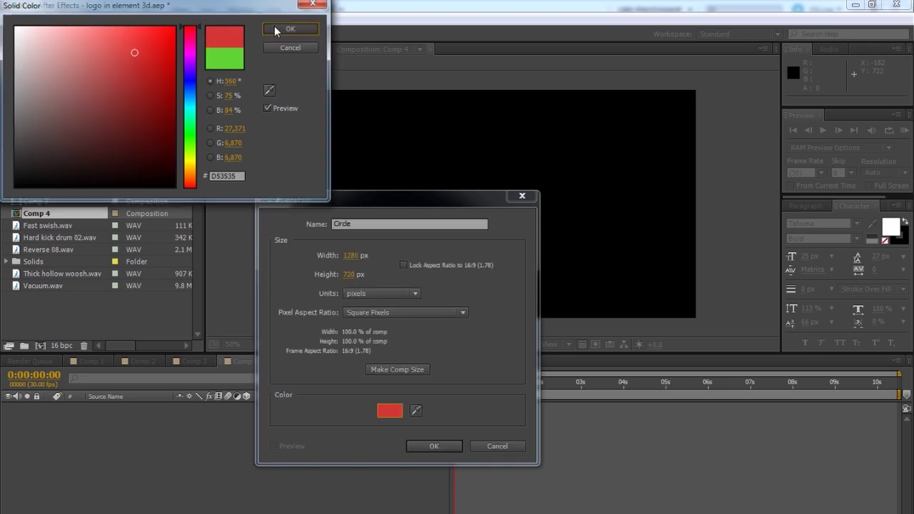
left_click(436, 446)
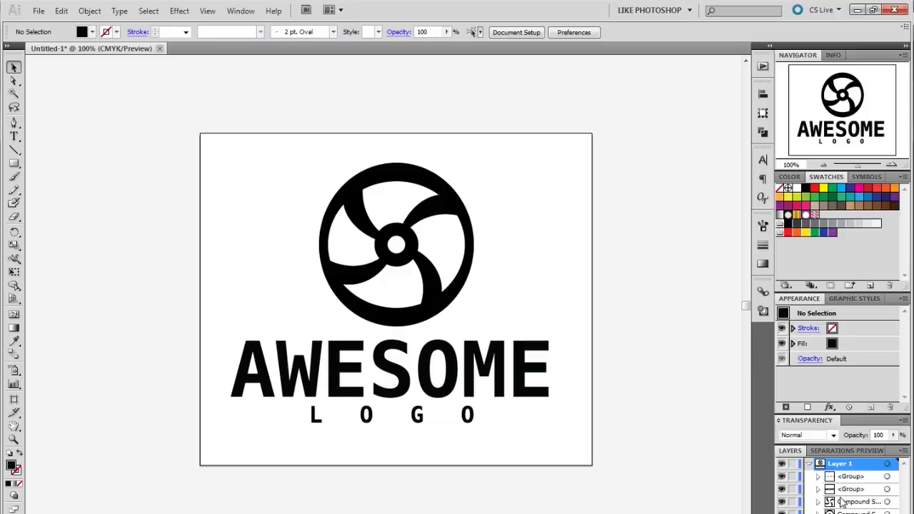
left_click(425, 186)
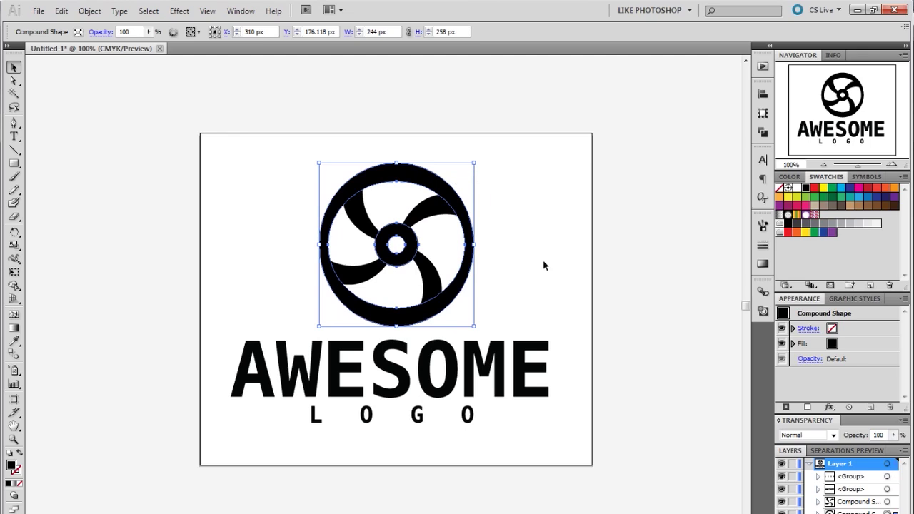
key("ctrl+shift+b")
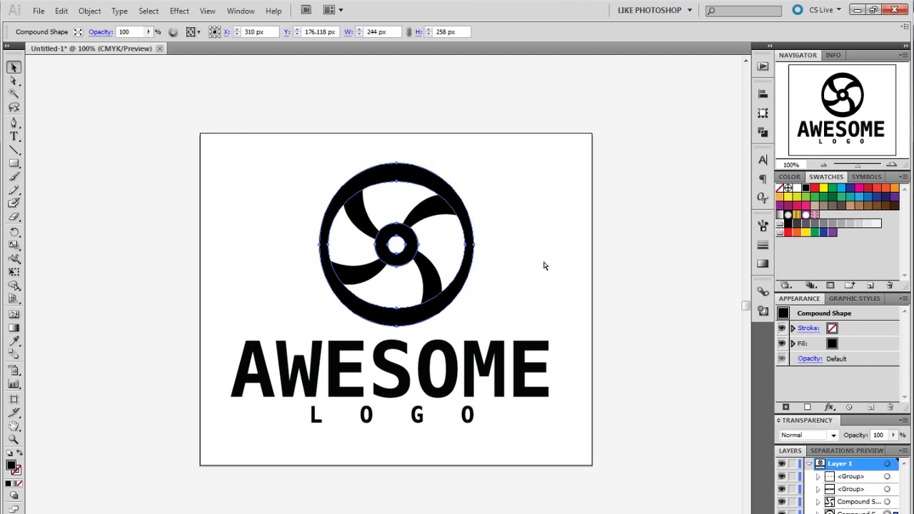
key("ctrl+shift+b")
left_click(61, 10)
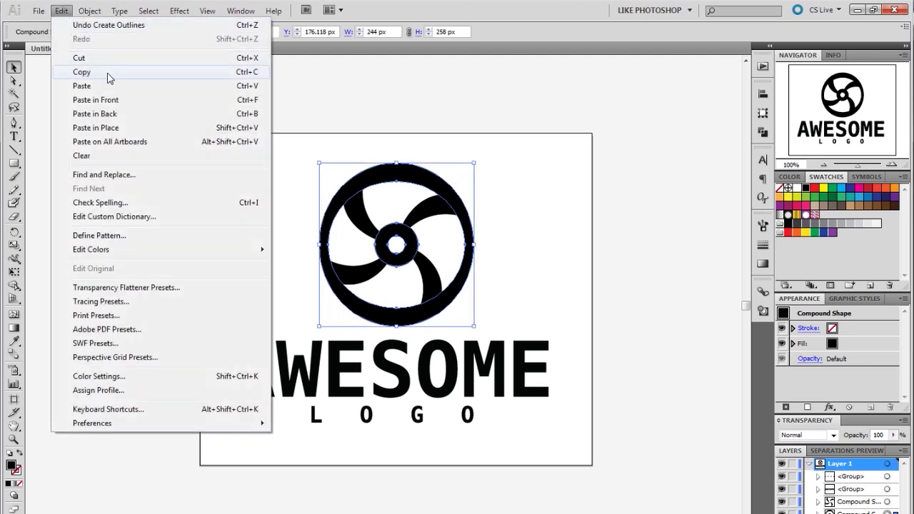
left_click(444, 11)
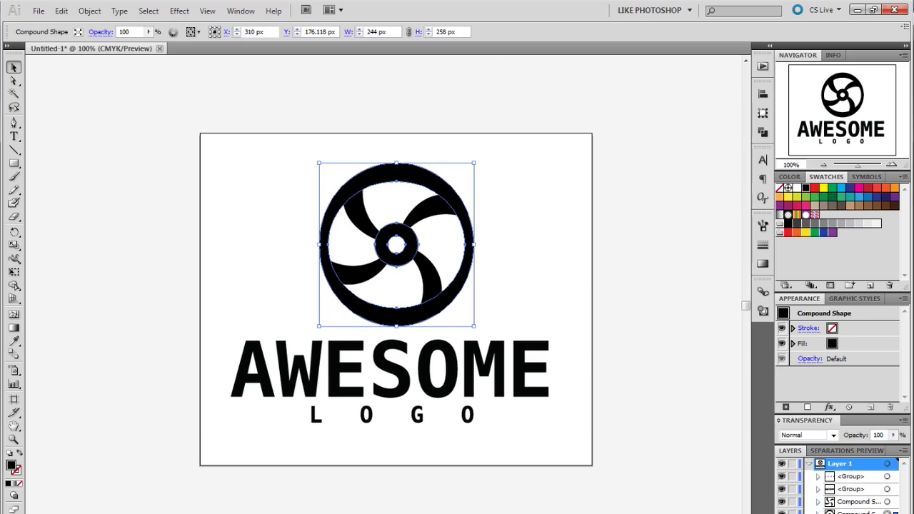
key("alt+Tab")
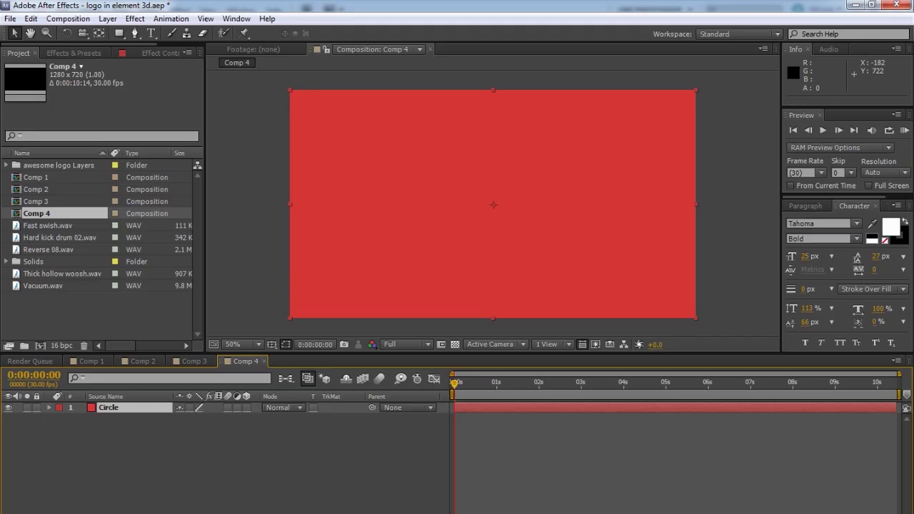
- Paste the Illustrator ring paths onto the Circle layer and view Comp 4 at 100%
left_click(159, 410)
key("ctrl+alt+shift+e")
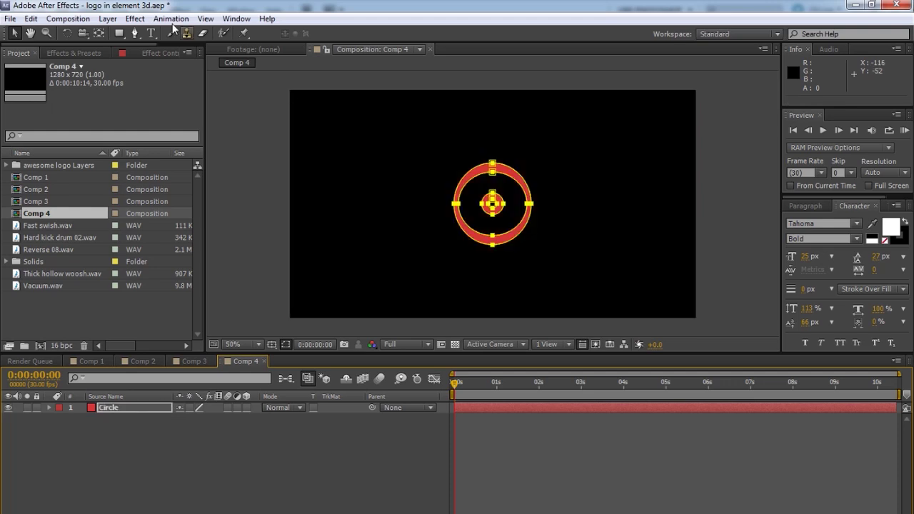
left_click(30, 20)
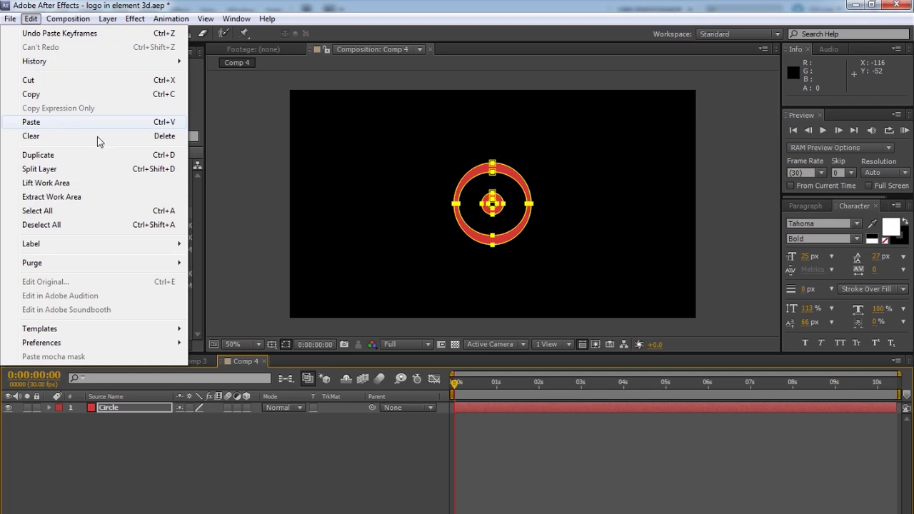
left_click(326, 478)
key("slash")
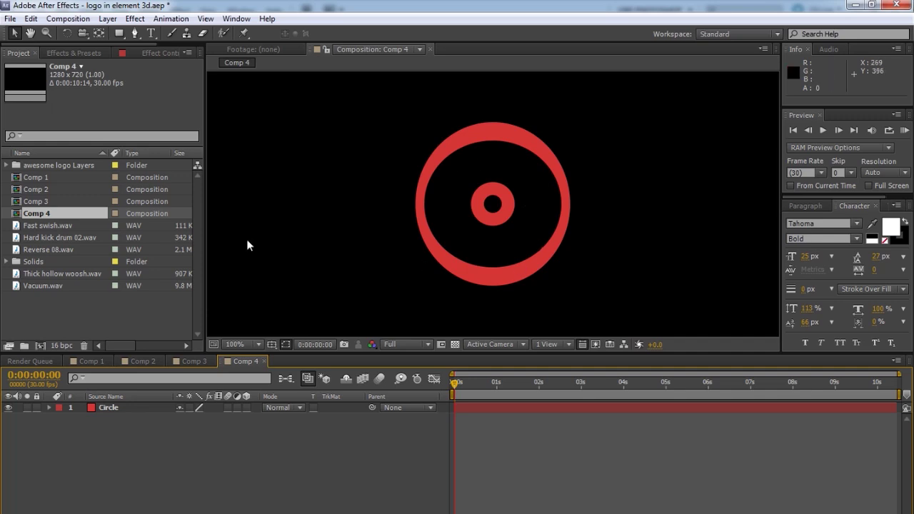
- Duplicate the Circle layer and rename the copy Blades
left_click(126, 409)
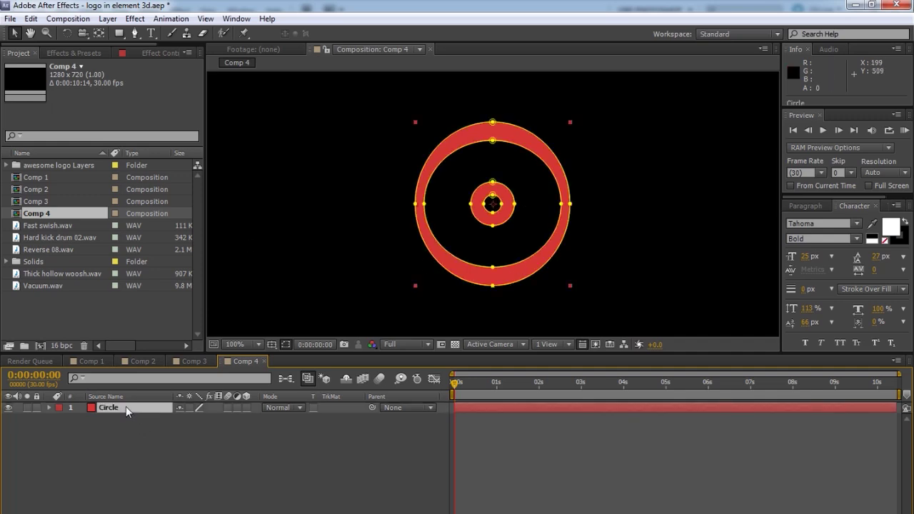
key("ctrl+d")
left_click(125, 418)
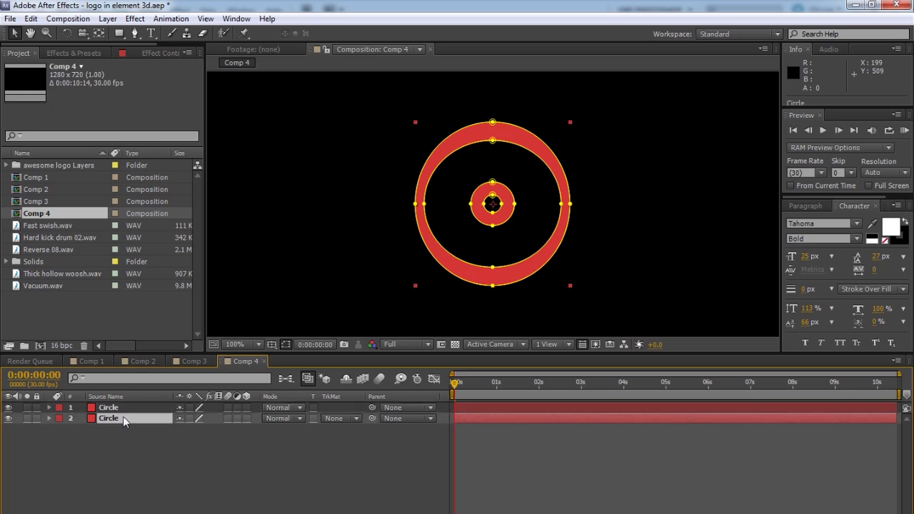
key("Return")
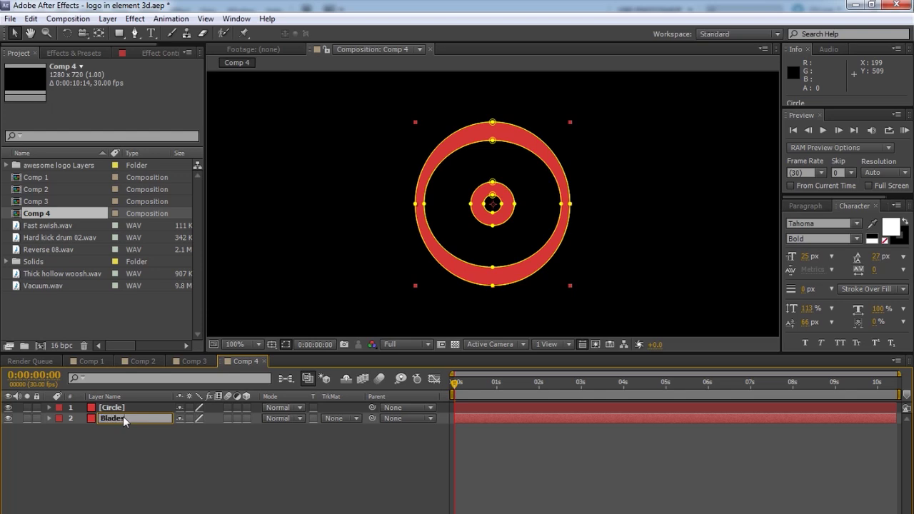
key("Return")
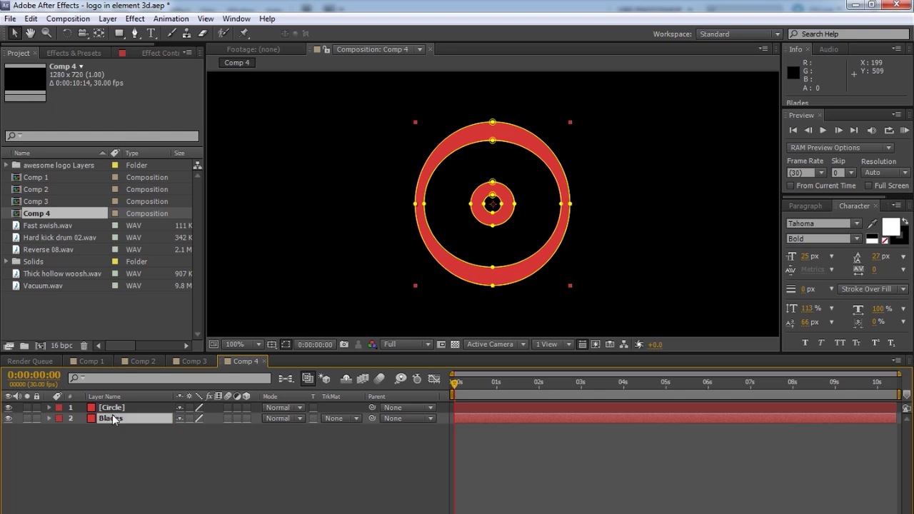
- Delete Masks 1–4 from the Blades layer so it is a plain solid
key("m")
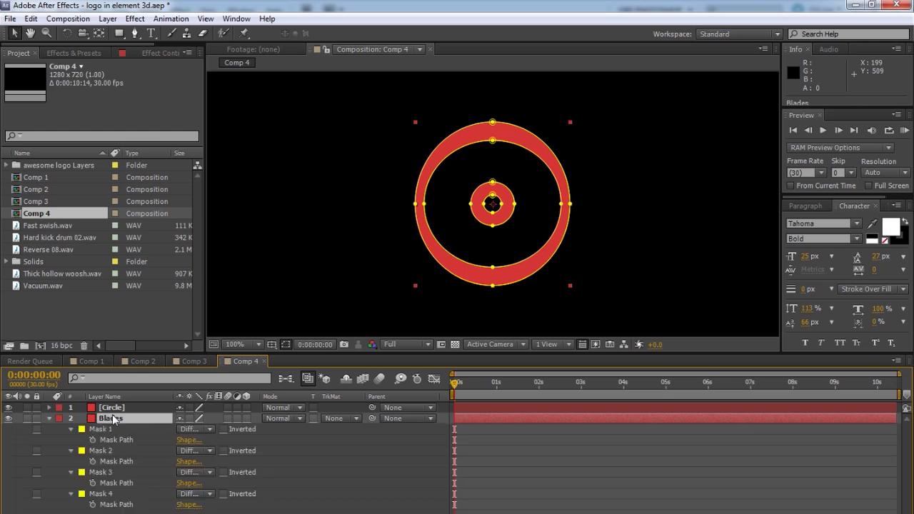
left_click(107, 429)
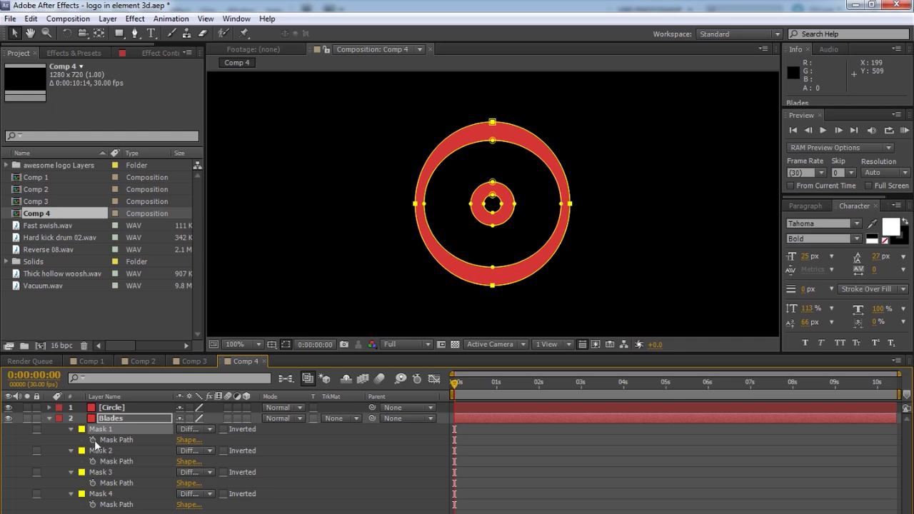
left_click(101, 451, "shift")
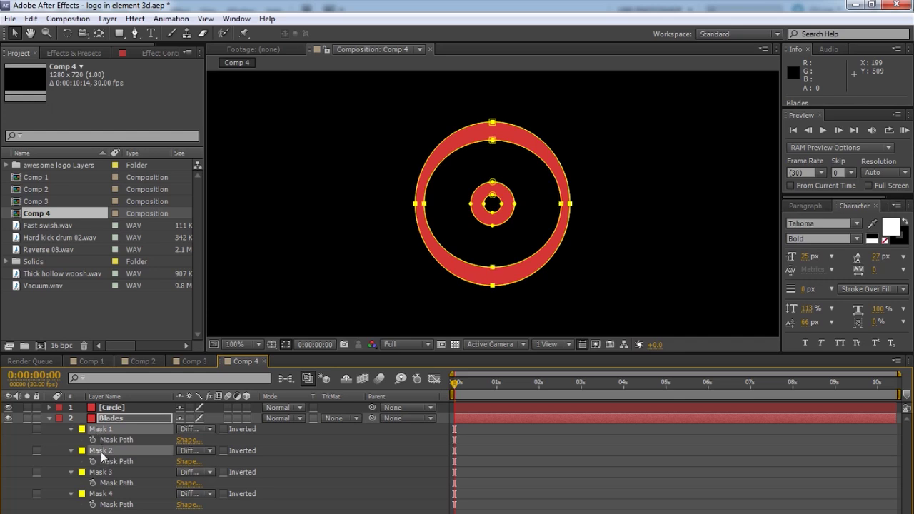
left_click(105, 474, "shift")
left_click(106, 495, "shift")
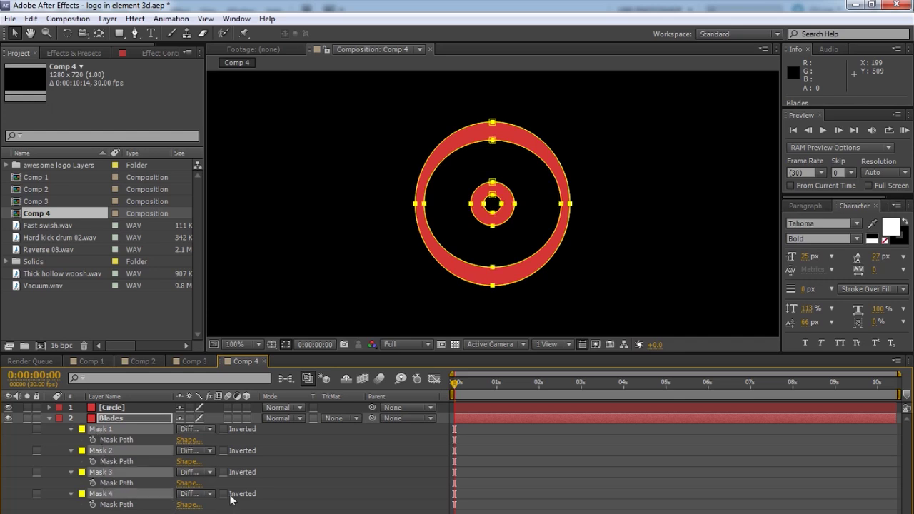
key("Delete")
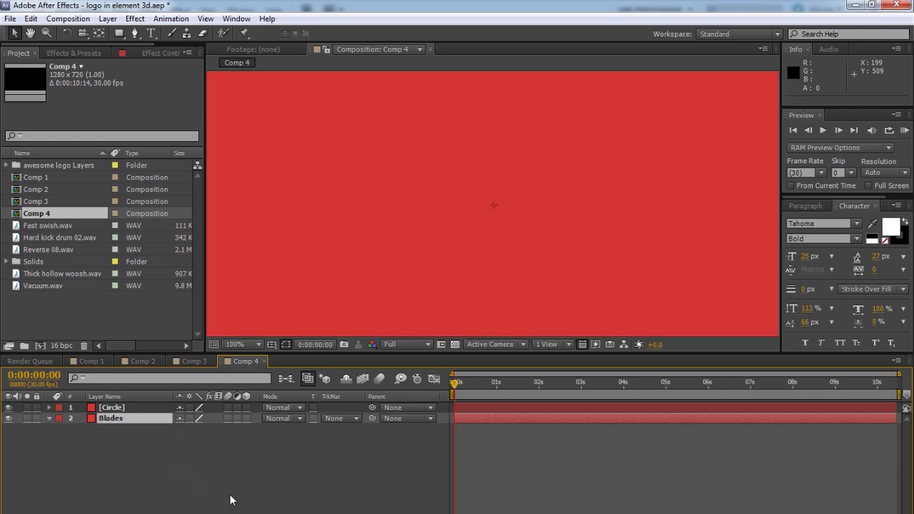
left_click(296, 468)
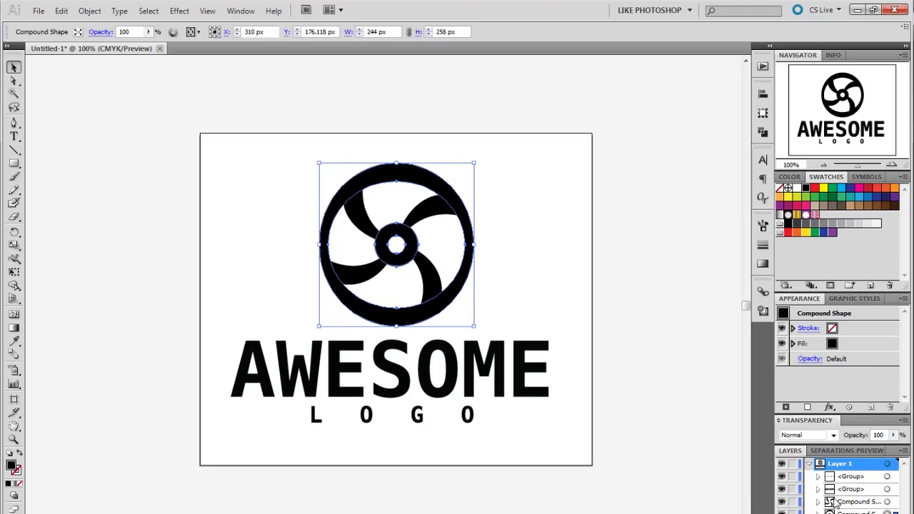
- Select the blade Compound Shape in Illustrator and copy it with Edit > Copy
left_click(836, 502)
left_click(424, 211)
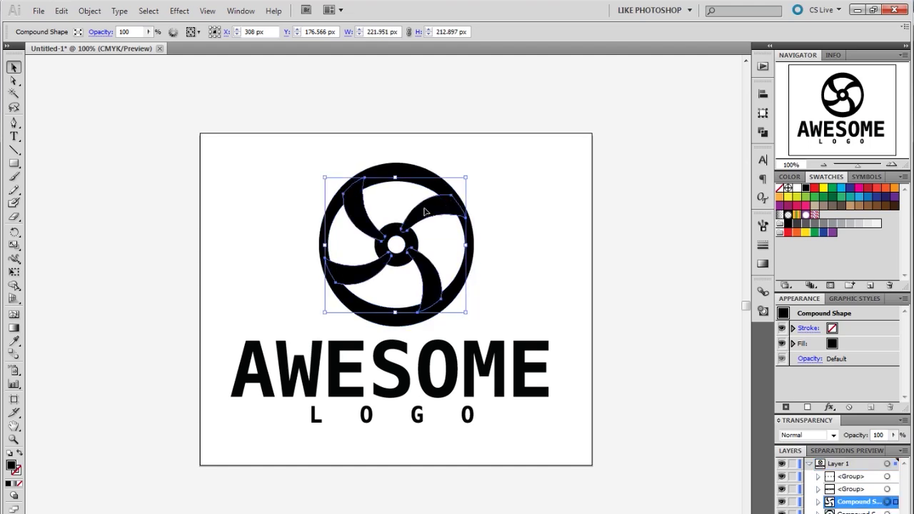
left_click(61, 11)
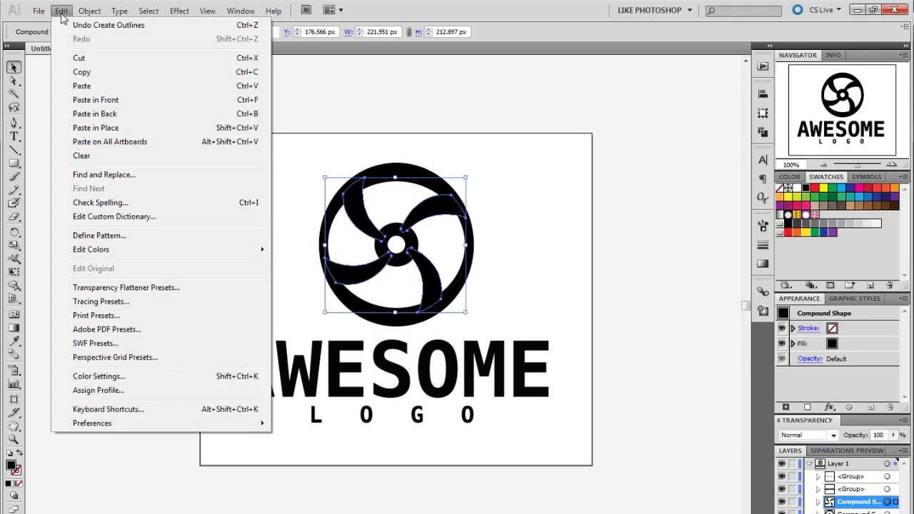
left_click(240, 11)
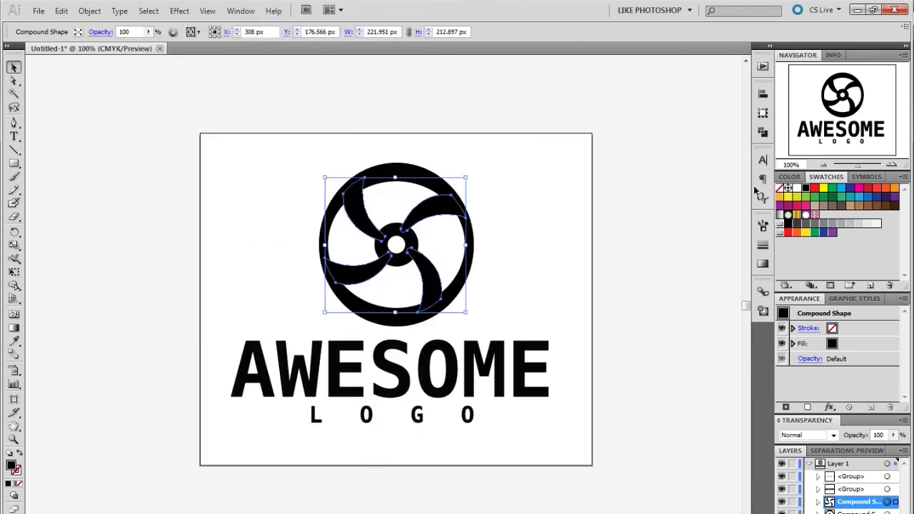
- Paste the blade paths onto the Blades layer and zoom the comp view to 50%
key("alt+Tab")
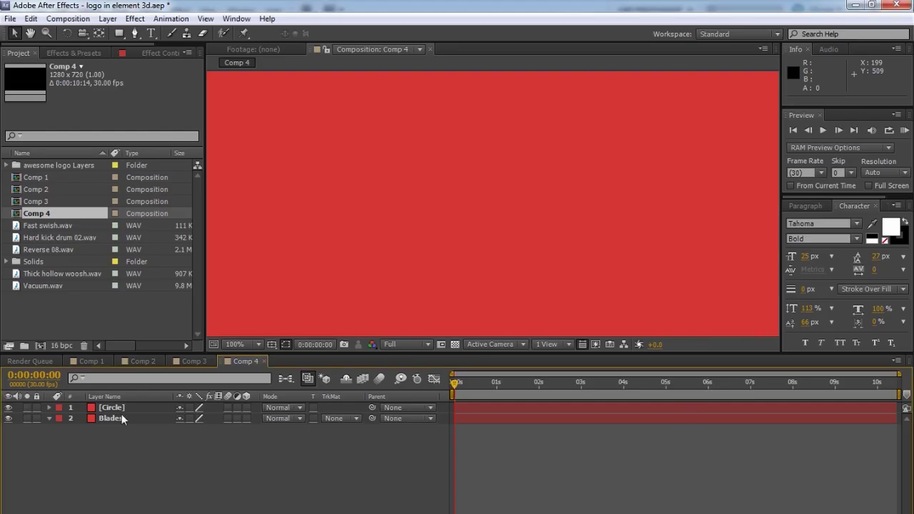
left_click(111, 419)
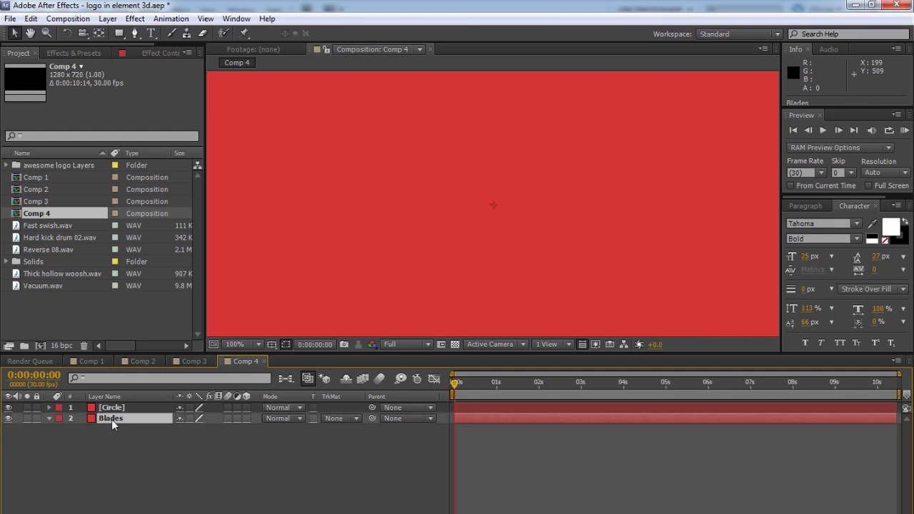
key("m")
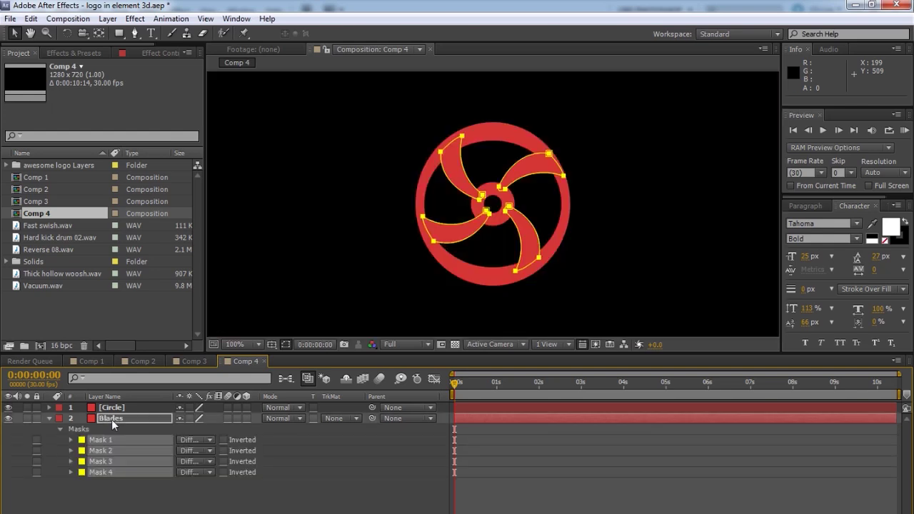
left_click(293, 507)
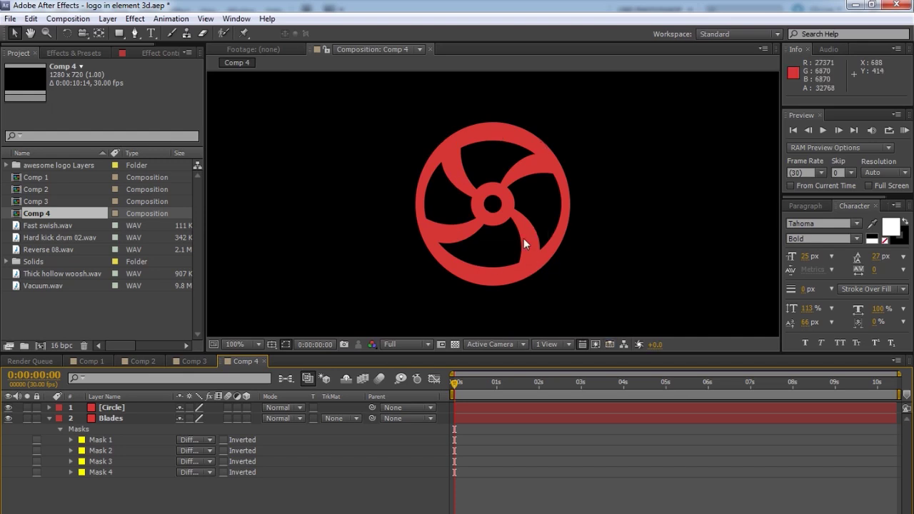
key("comma")
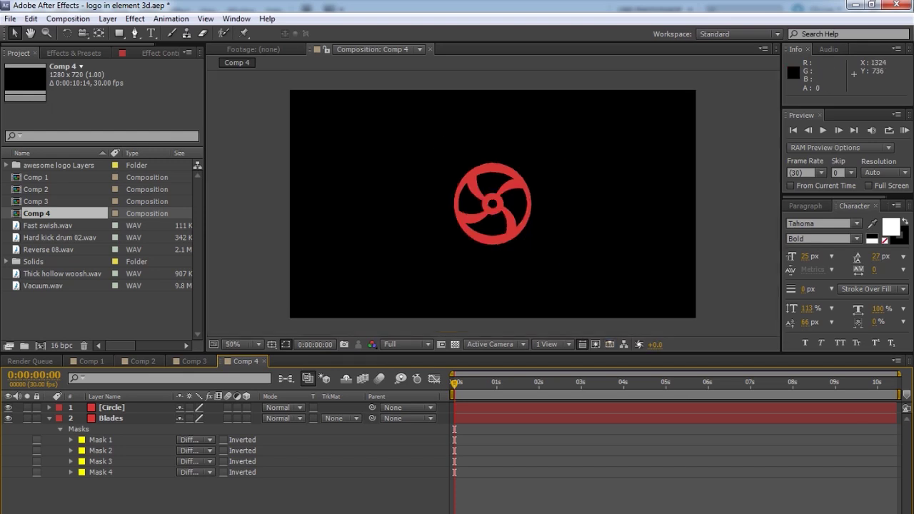
left_click(50, 418)
- Duplicate Blades, move the copy below Blades, and rename it Awesome
left_click(112, 418)
key("ctrl+d")
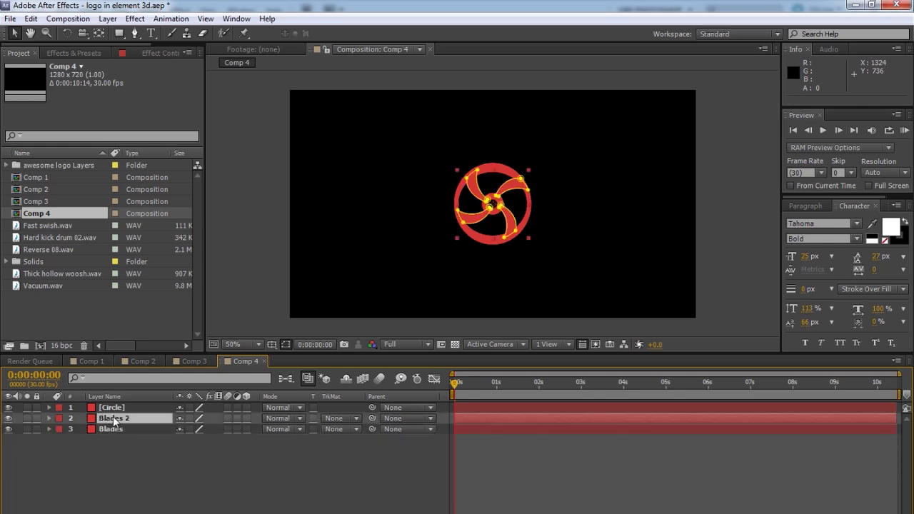
left_click(106, 428)
left_click(117, 419)
double_click(117, 418)
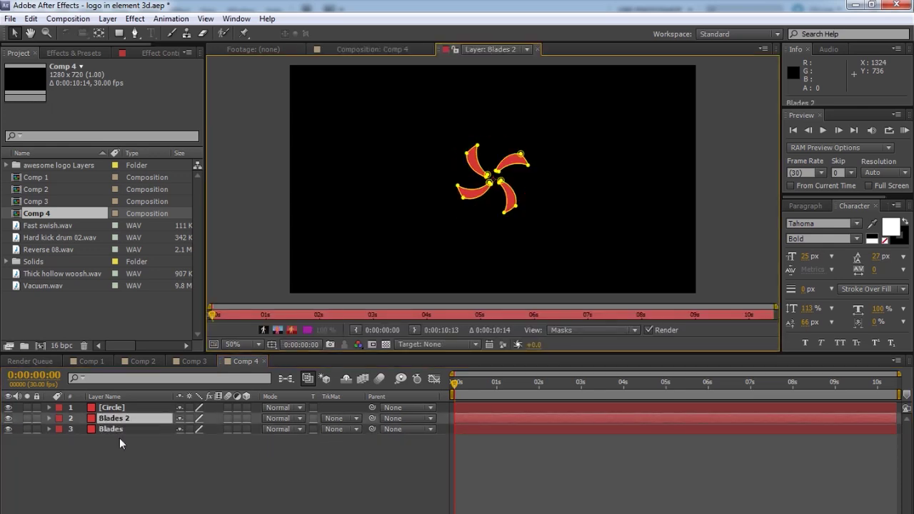
left_click(119, 438)
left_click(382, 49)
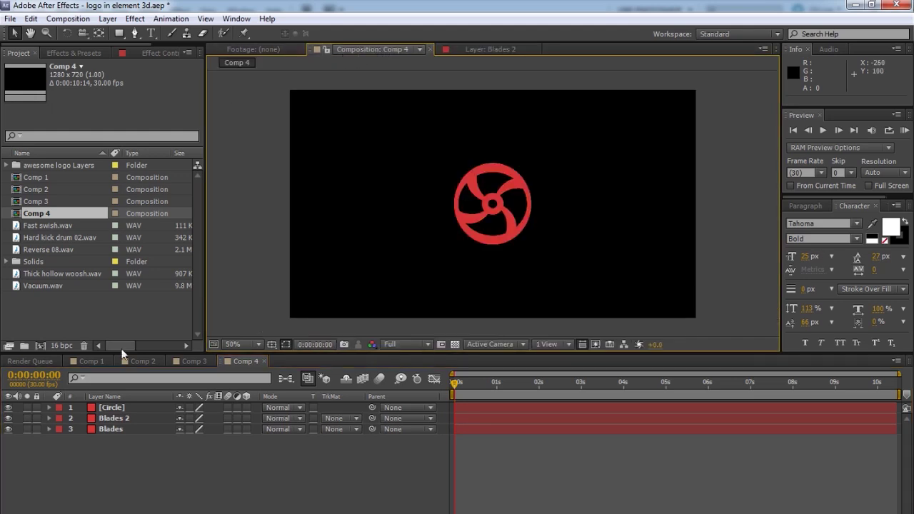
left_click_drag(114, 419, 124, 462)
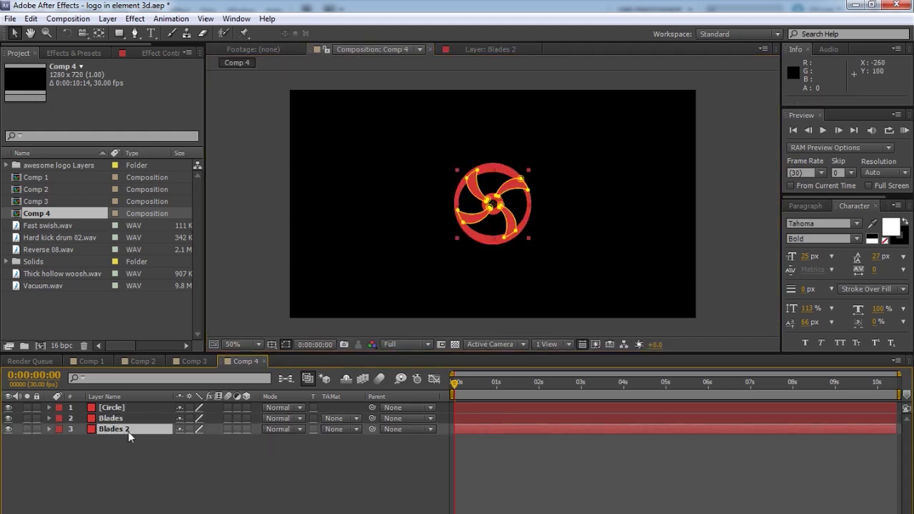
key("Return")
left_click_drag(108, 427, 95, 431)
type("Awesome")
left_click(122, 488)
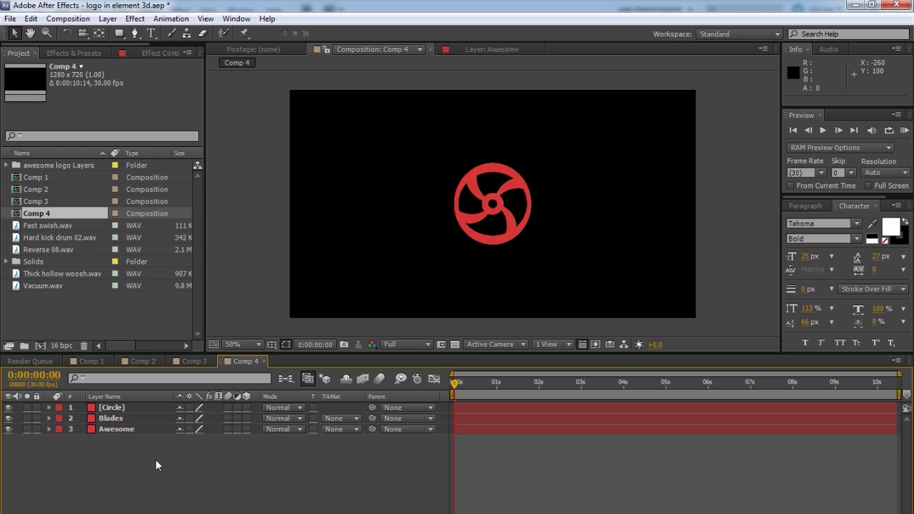
- Delete the Awesome layer's four masks, then select the AWESOME lettering in Illustrator
left_click(130, 429)
key("m")
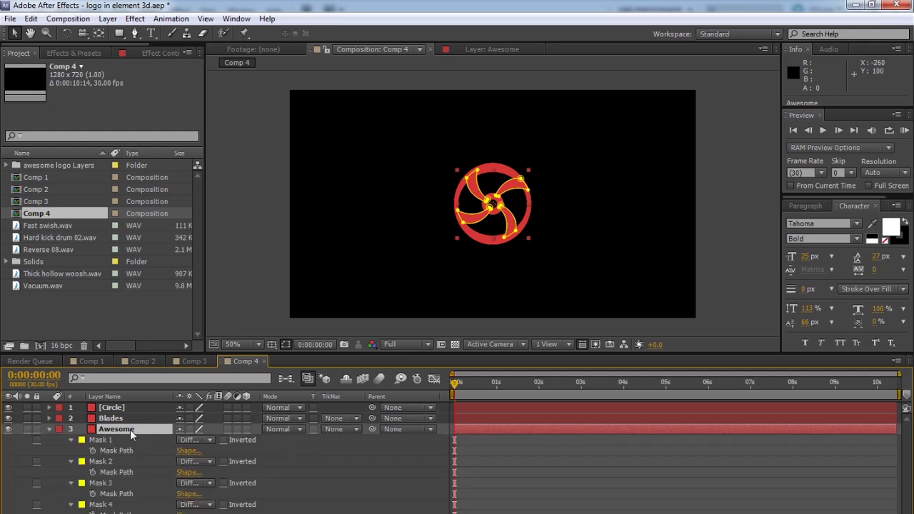
left_click(100, 440)
left_click(100, 461, "shift")
left_click(100, 483, "shift")
left_click(104, 505, "shift")
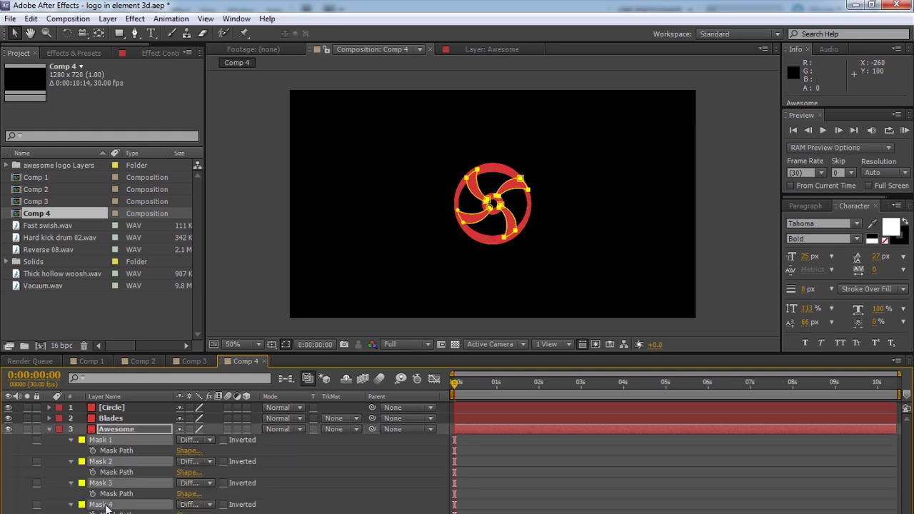
key("Delete")
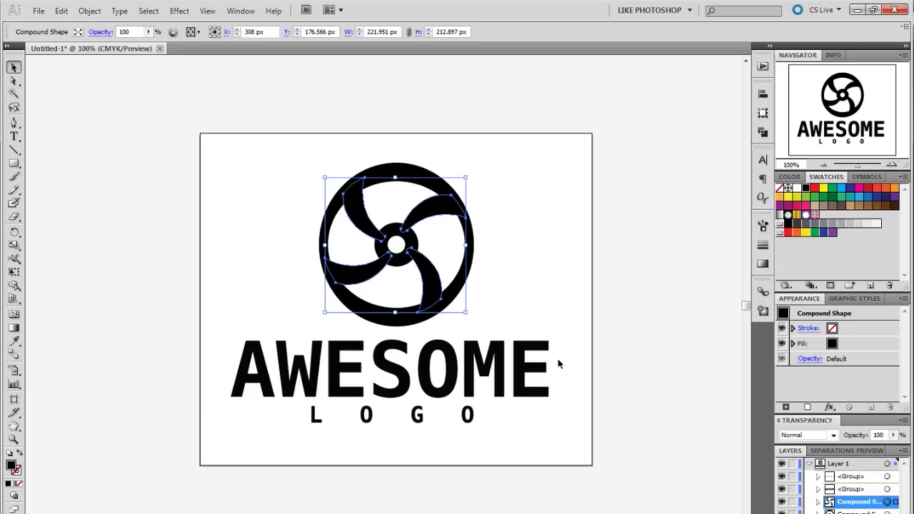
left_click(517, 373)
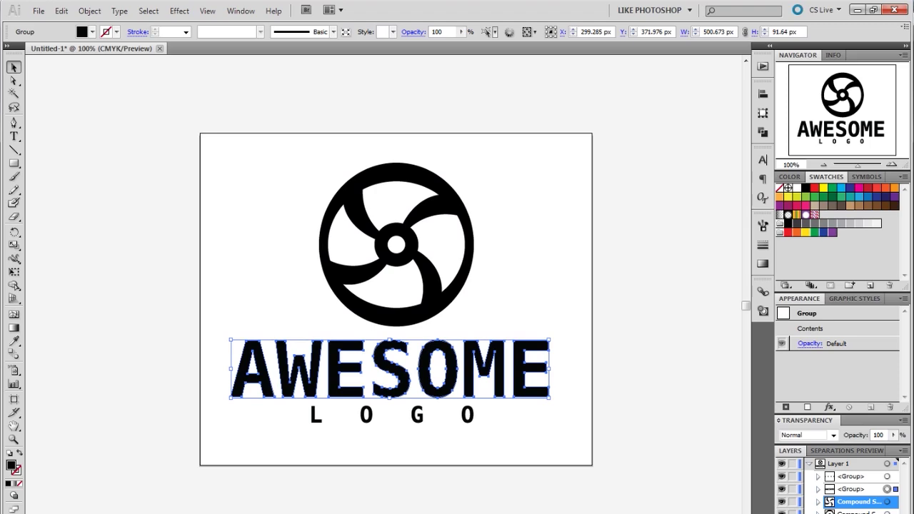
key("alt+Tab")
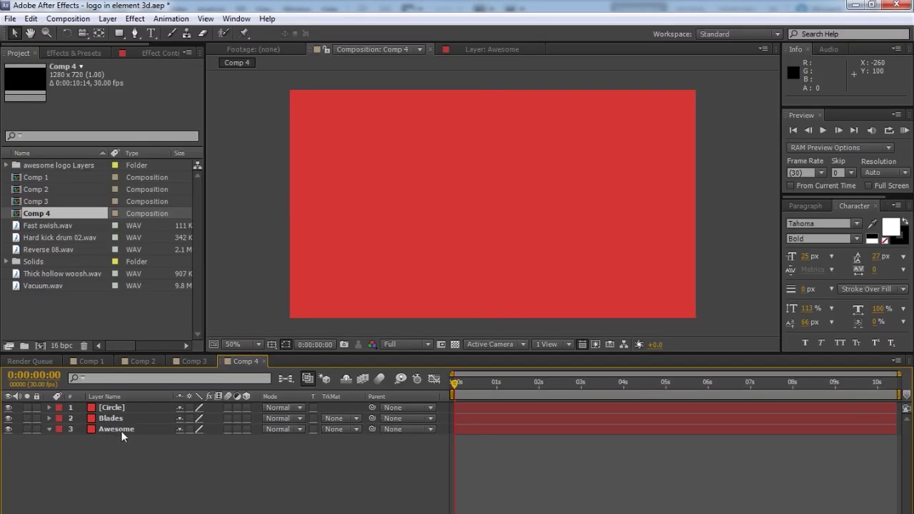
- Paste the AWESOME paths as masks onto the Awesome solid
left_click(122, 429)
key("ctrl+v")
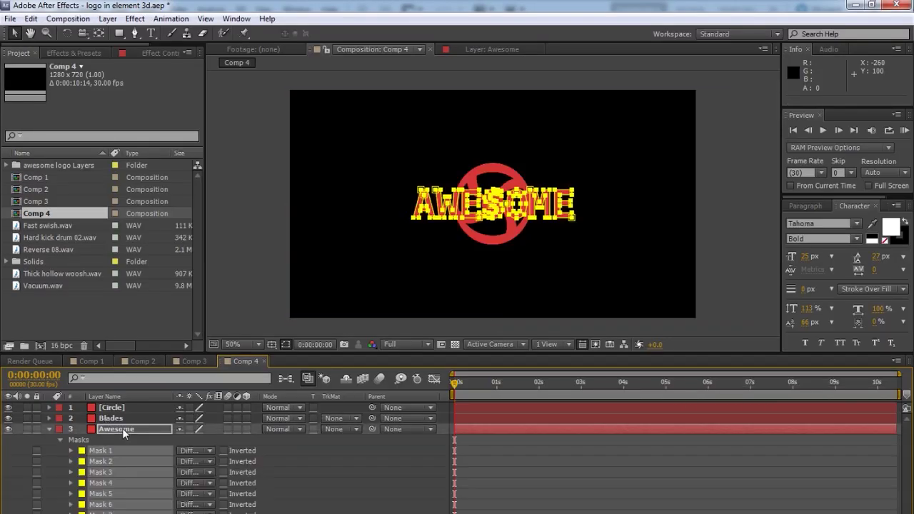
left_click(297, 462)
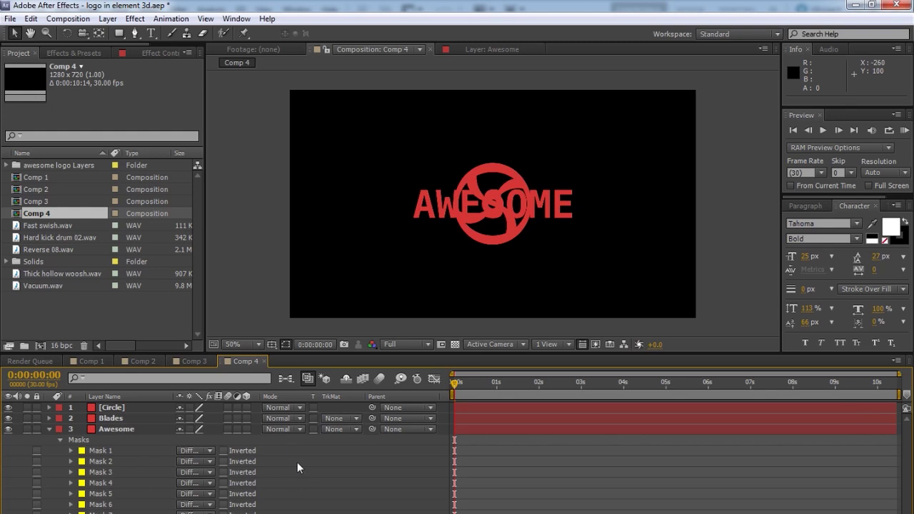
left_click(50, 428)
- Duplicate Awesome as Awesome 2 and move it below the original layer
left_click(111, 427)
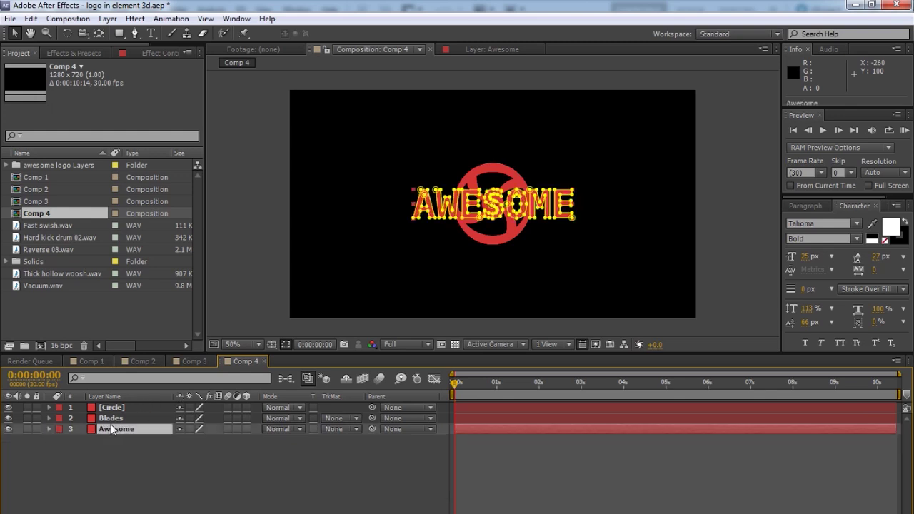
key("ctrl+d")
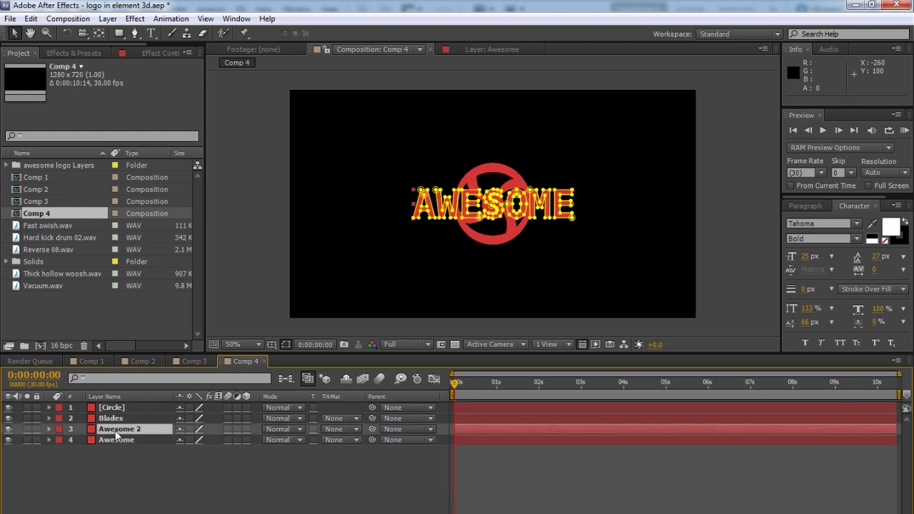
left_click_drag(115, 430, 94, 439)
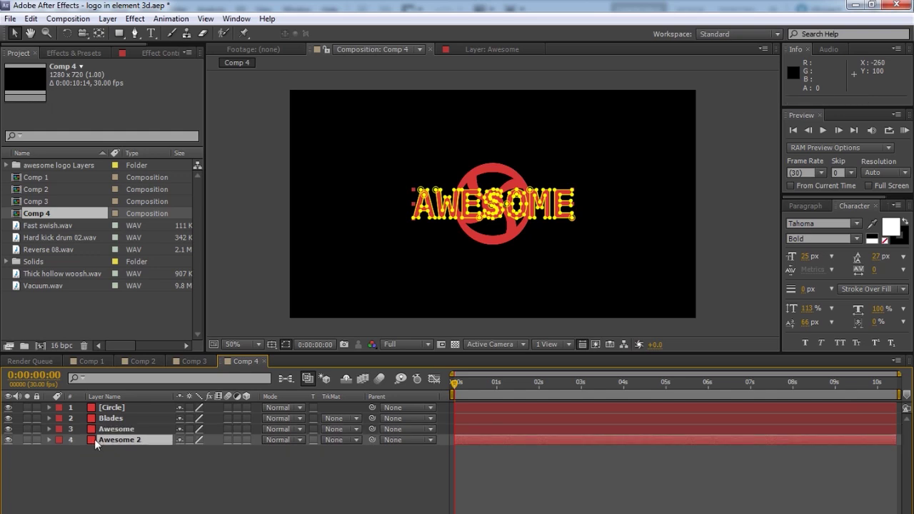
- Delete all AWESOME masks from Awesome 2, then select the LOGO lettering for copying
key("m")
left_click(100, 451)
left_click(101, 473, "shift")
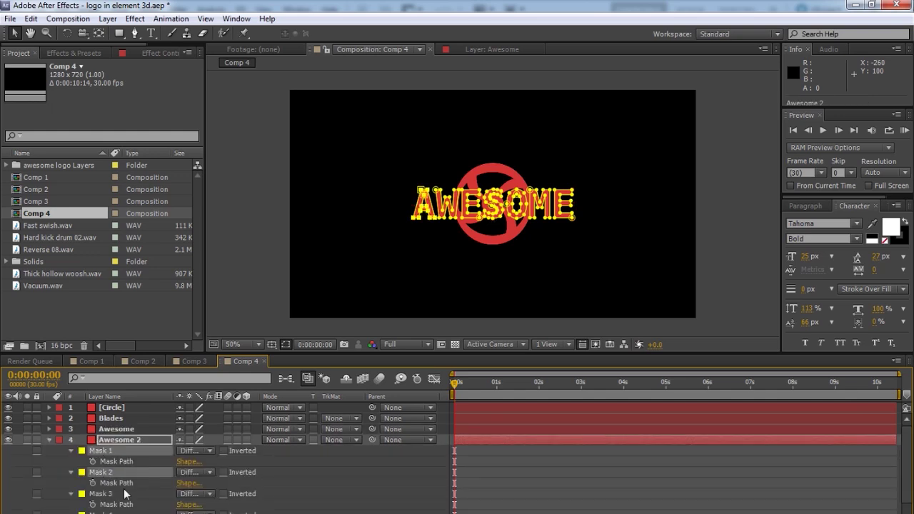
scroll(104, 478, "down", 1)
left_click(100, 461, "shift")
left_click(100, 483, "shift")
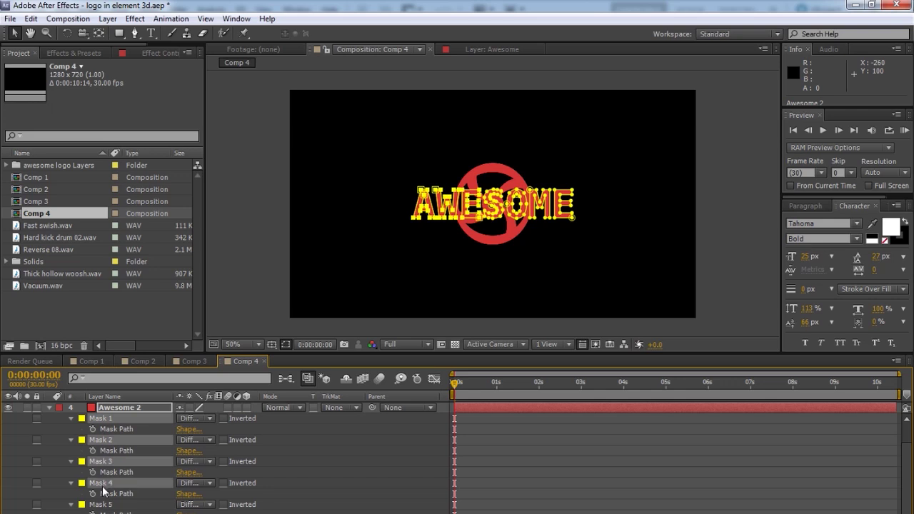
left_click(100, 504, "shift")
scroll(103, 506, "down", 2)
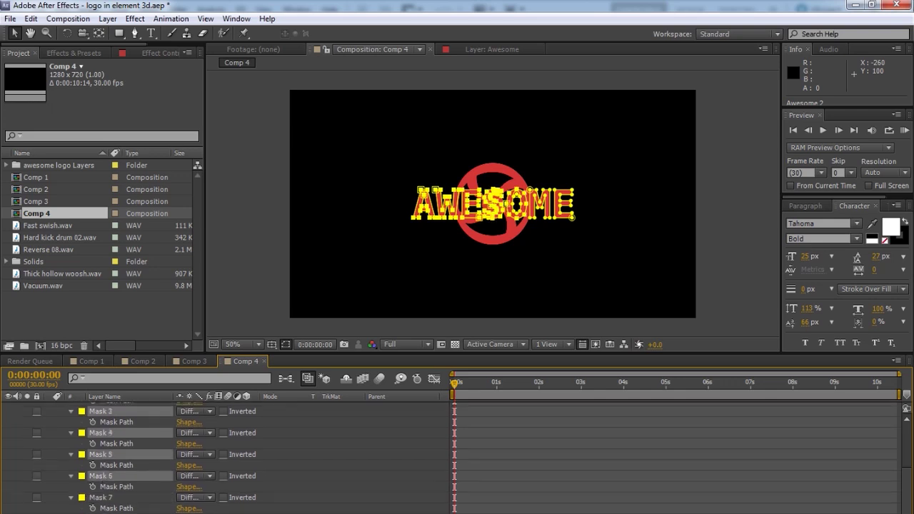
left_click(100, 498, "shift")
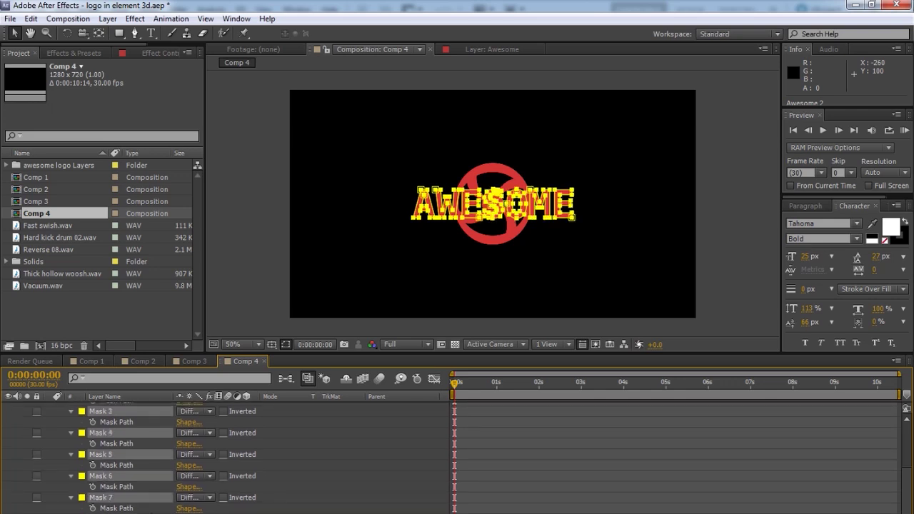
key("Delete")
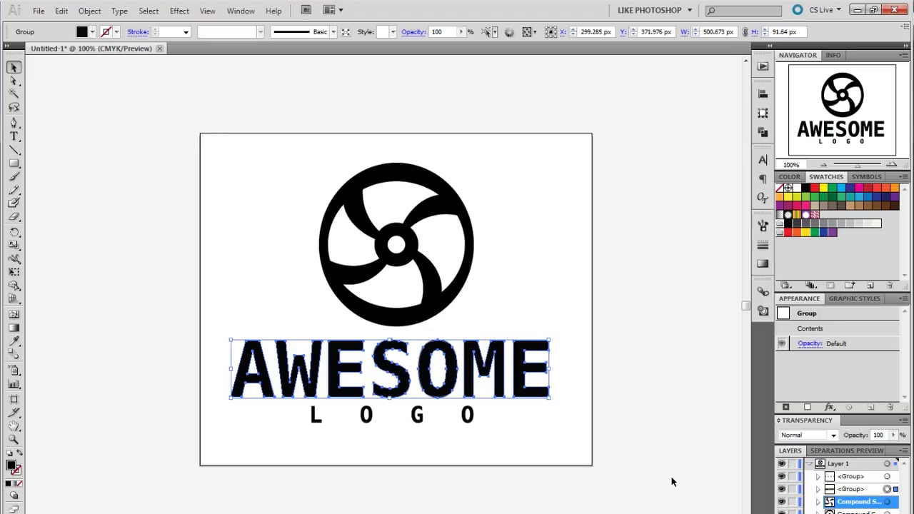
left_click(420, 413)
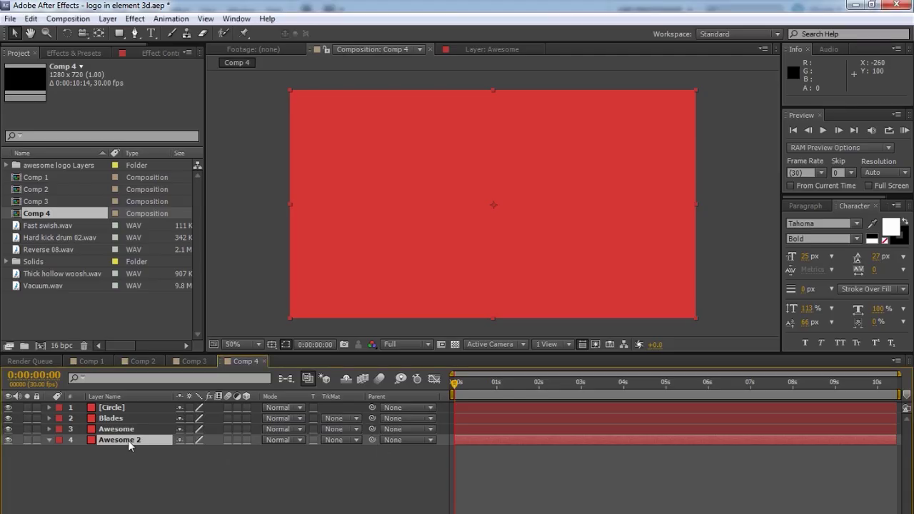
- Paste the LOGO paths onto Awesome 2 and nudge Circle and Blades above AWESOME
key("ctrl+v")
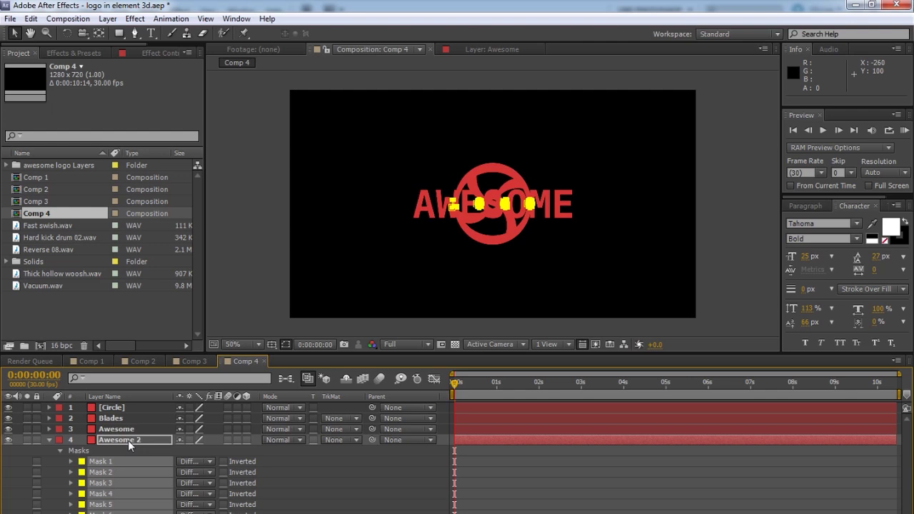
left_click(333, 511)
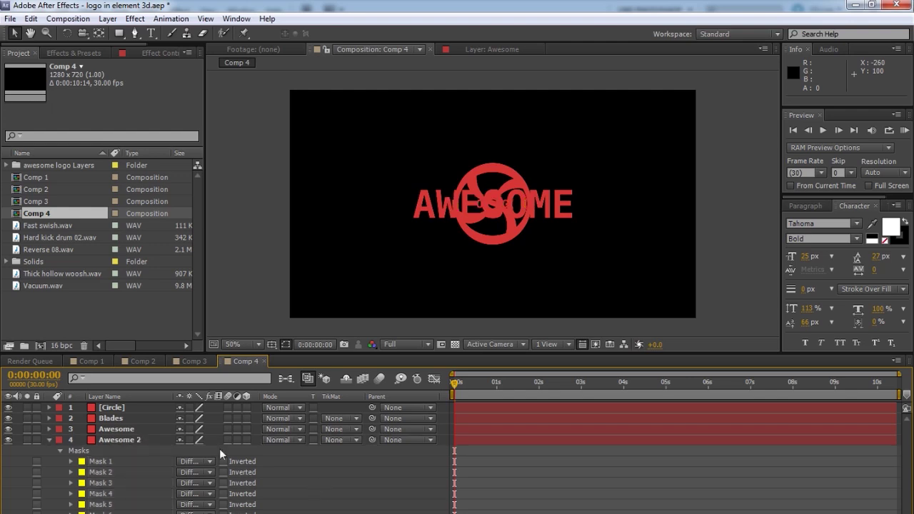
left_click(126, 416)
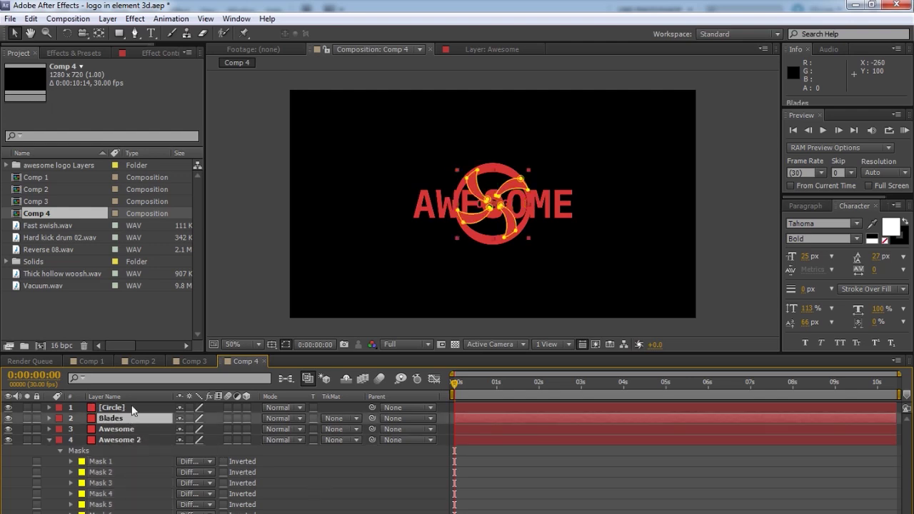
left_click(132, 409, "ctrl")
key("Up")
key("Up")
key("Up")
key("Up")
key("Up")
key("Up")
key("Up")
key("Up")
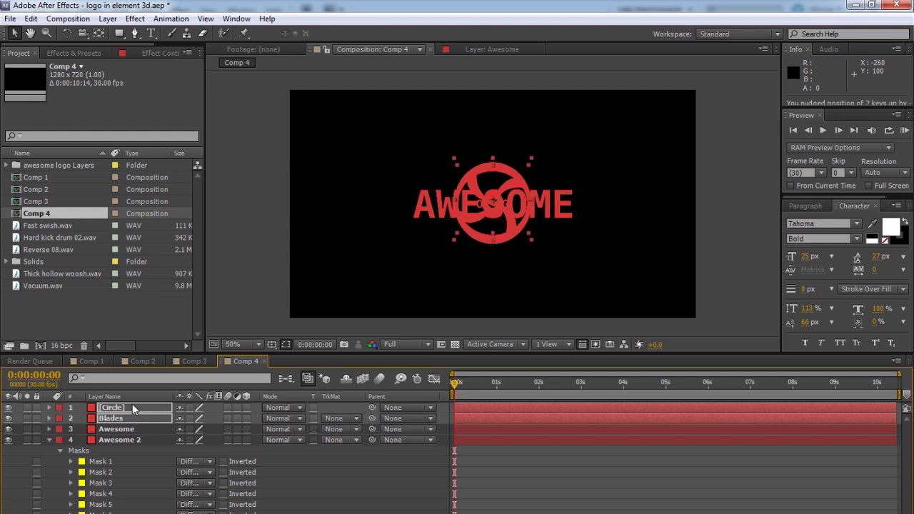
key("Up")
key("Up")
key("Up")
key("Up")
key("Up")
key("Up")
key("Up")
key("Up")
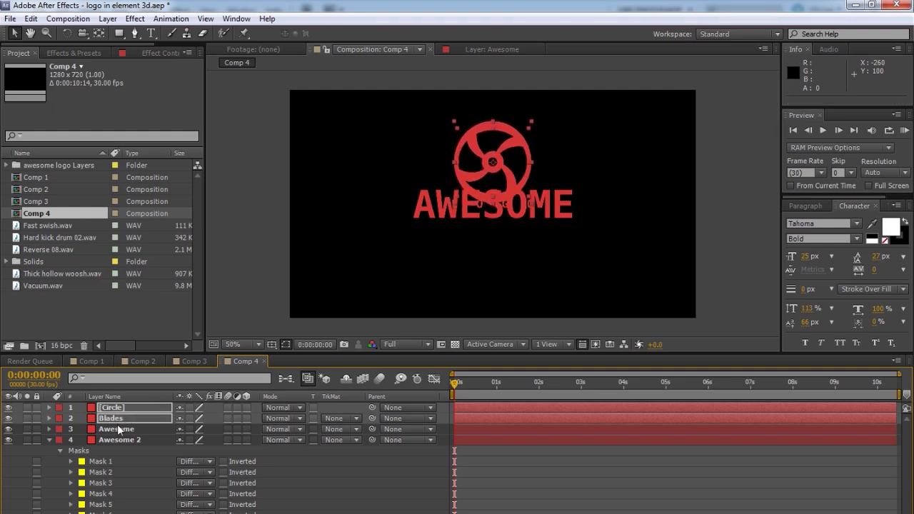
- Select the Awesome 2 layer and begin renaming it
left_click(115, 429)
left_click(121, 440, "ctrl")
key("F2")
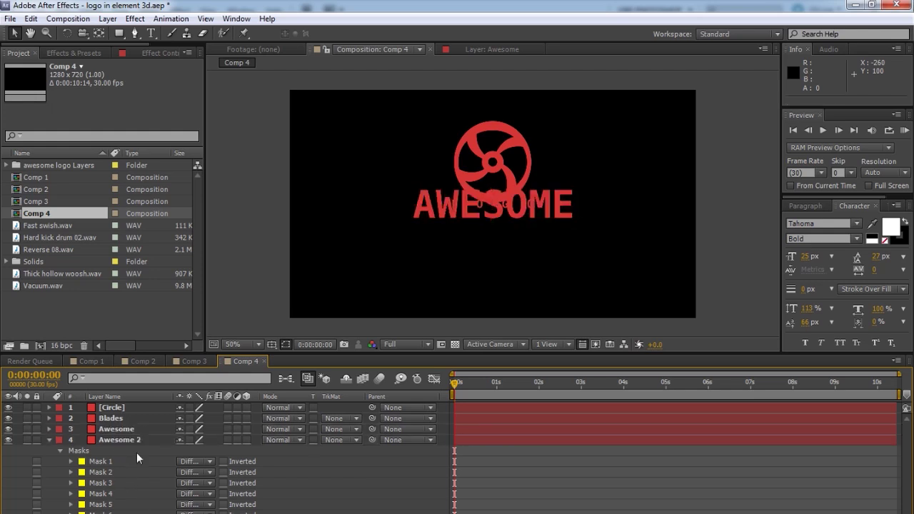
left_click(135, 440)
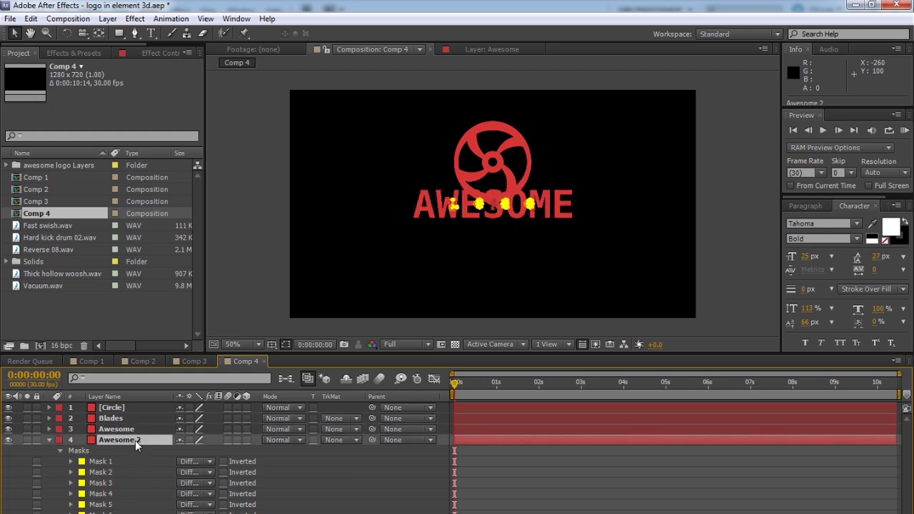
key("Return")
- Rename Awesome 2 to Logo
type("Logo")
key("Return")
left_click(118, 428)
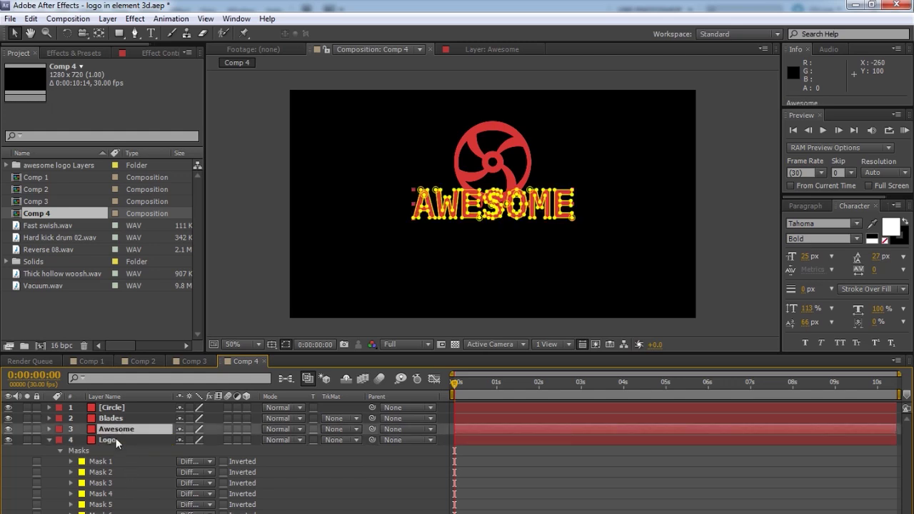
left_click(116, 440, "shift")
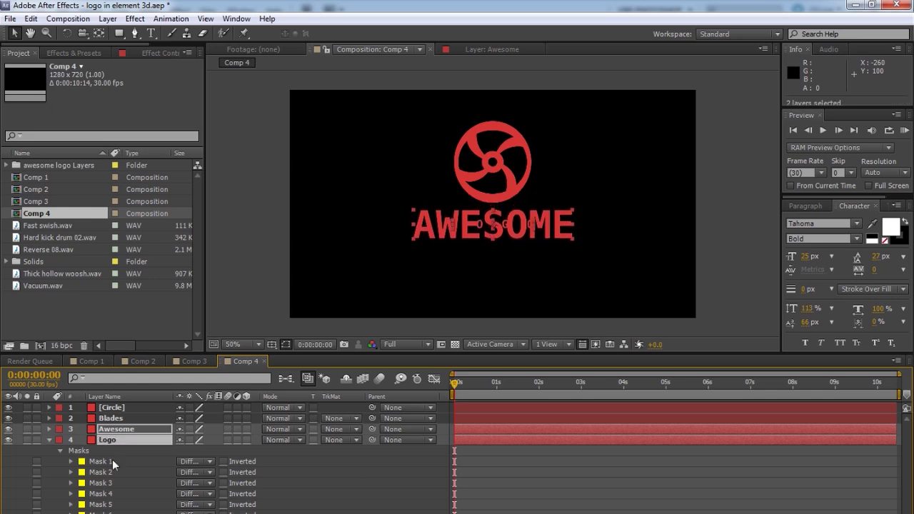
key("ctrl+shift+a")
- Nudge the LOGO letters down beneath AWESOME and centre the enlarged view
left_click(117, 433)
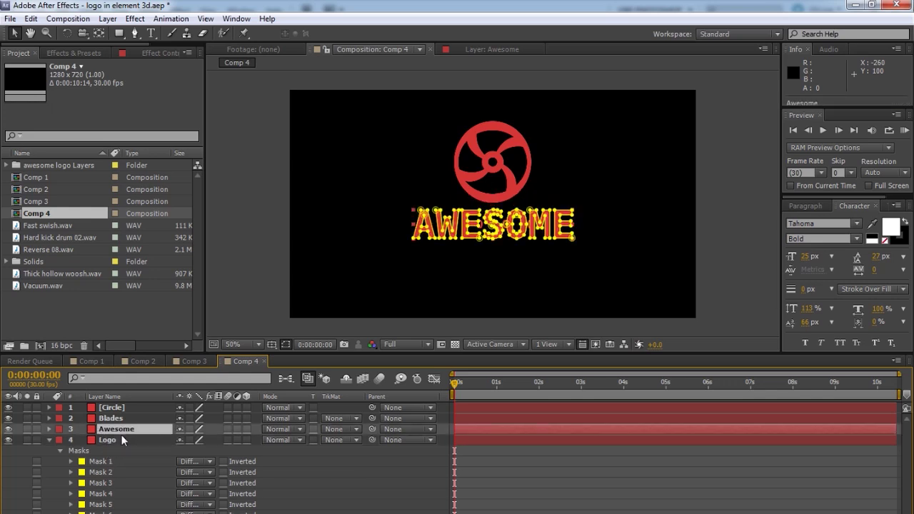
left_click(124, 439)
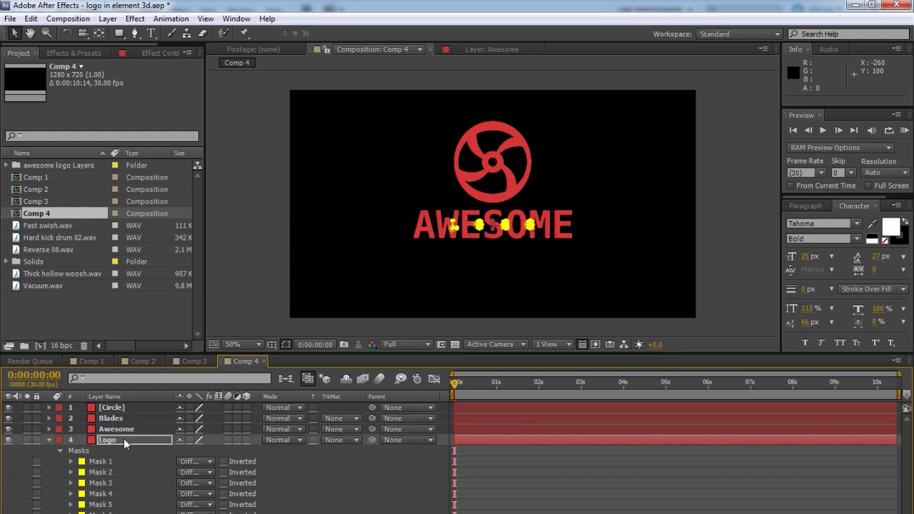
key("Down")
key("Down")
key("Down")
key("Down")
key("Down")
key("Down")
key("Down")
key("Down")
key("Down")
key("Down")
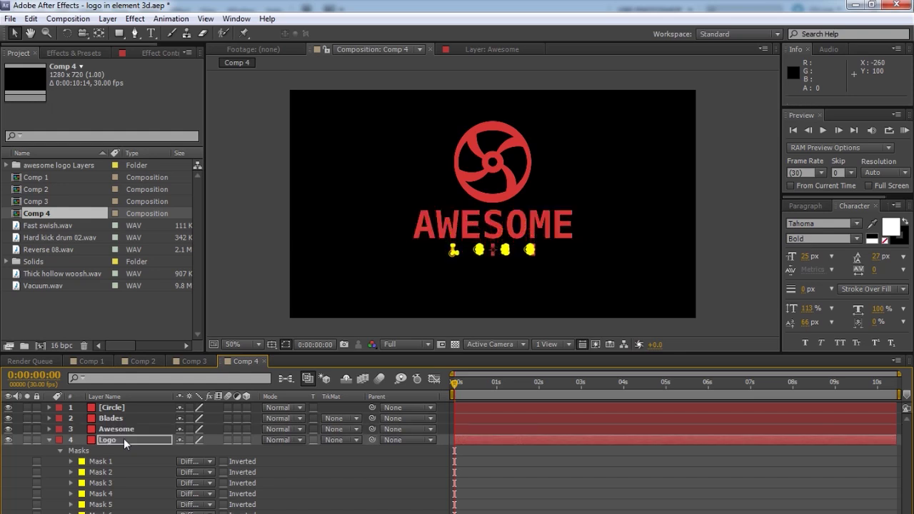
key("F2")
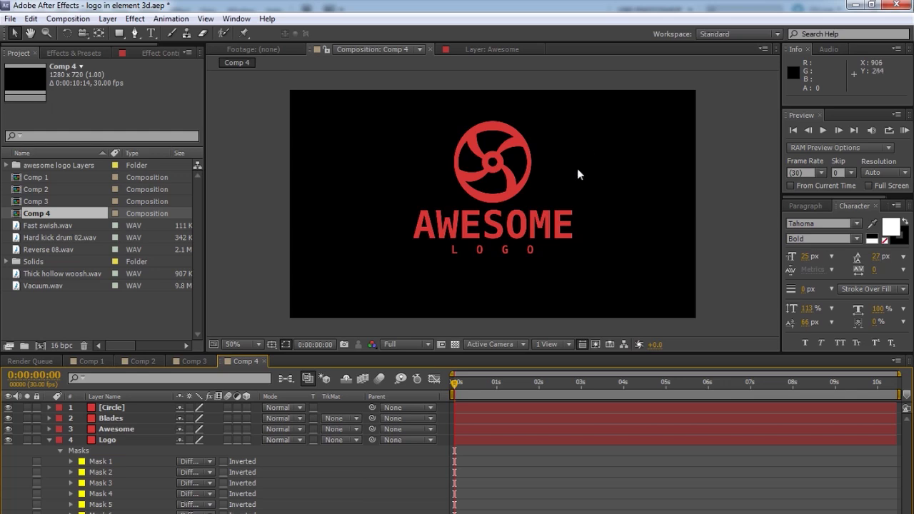
scroll(578, 169, "up", 2)
left_click_drag(625, 149, 617, 168)
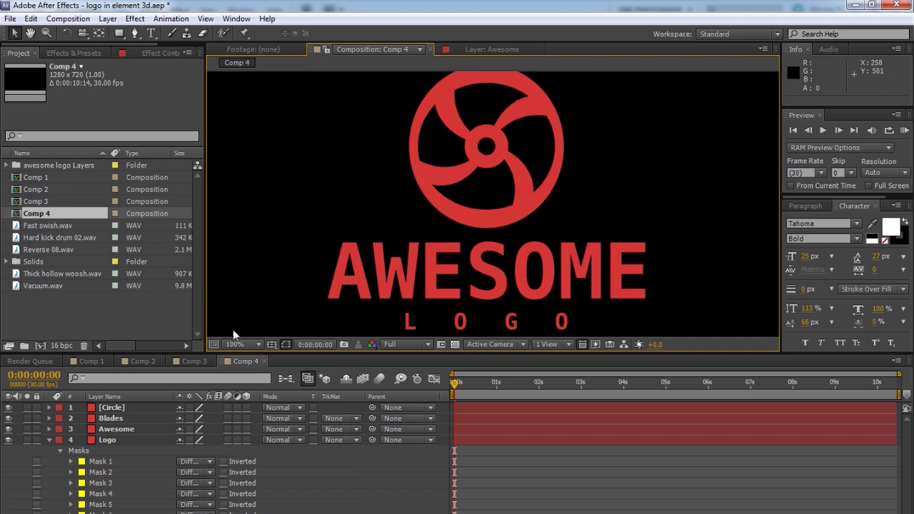
left_click(50, 440)
- Create a new green solid layer named Element from the timeline's New > Solid menu
right_click(139, 478)
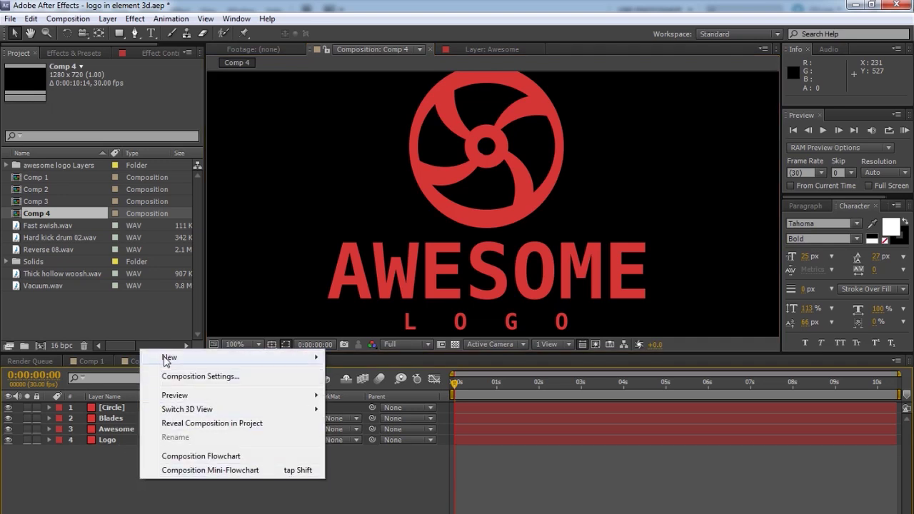
mouse_move(166, 359)
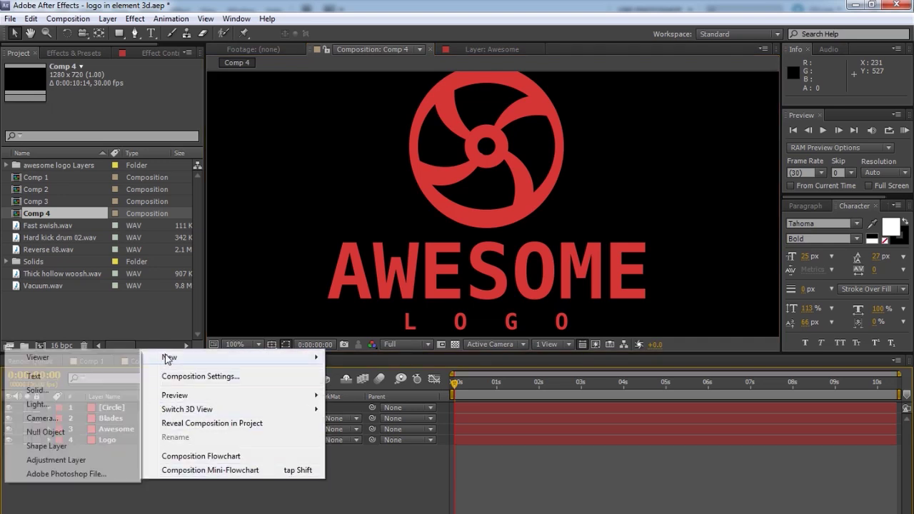
left_click(36, 391)
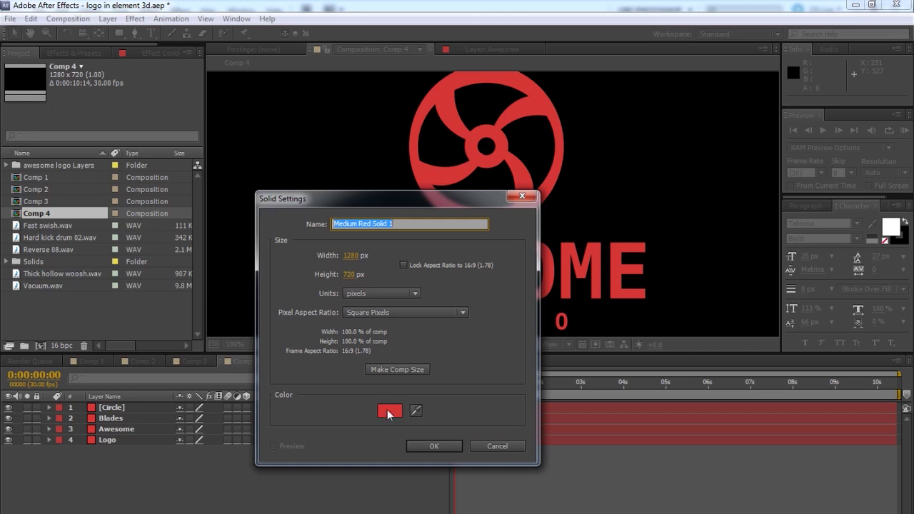
left_click(387, 409)
left_click(191, 142)
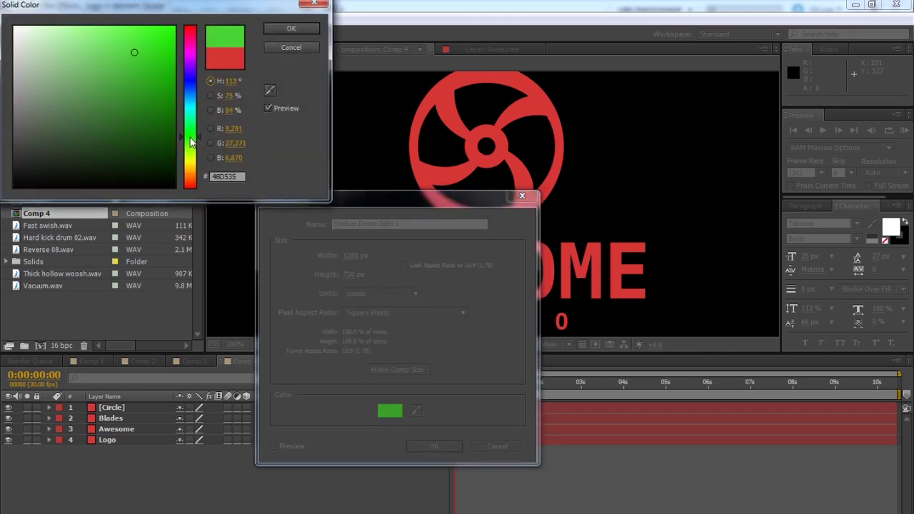
left_click(269, 29)
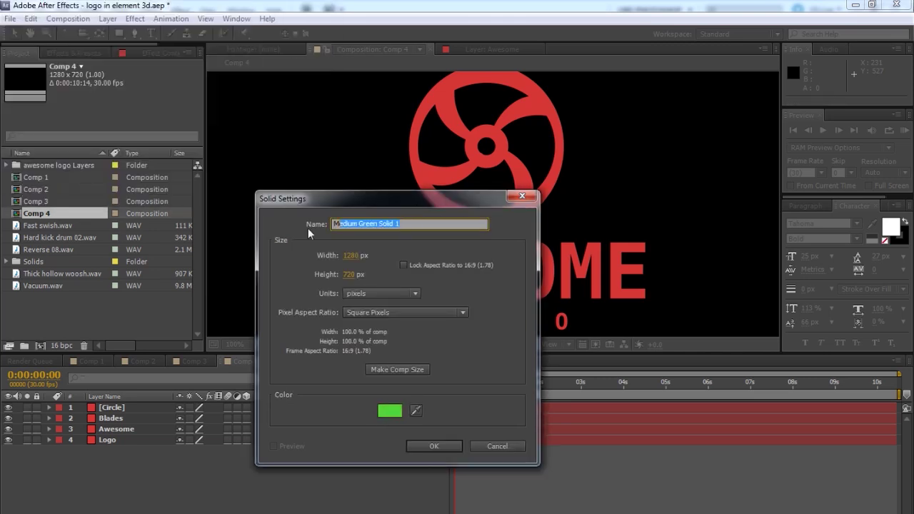
type("Element")
key("Return")
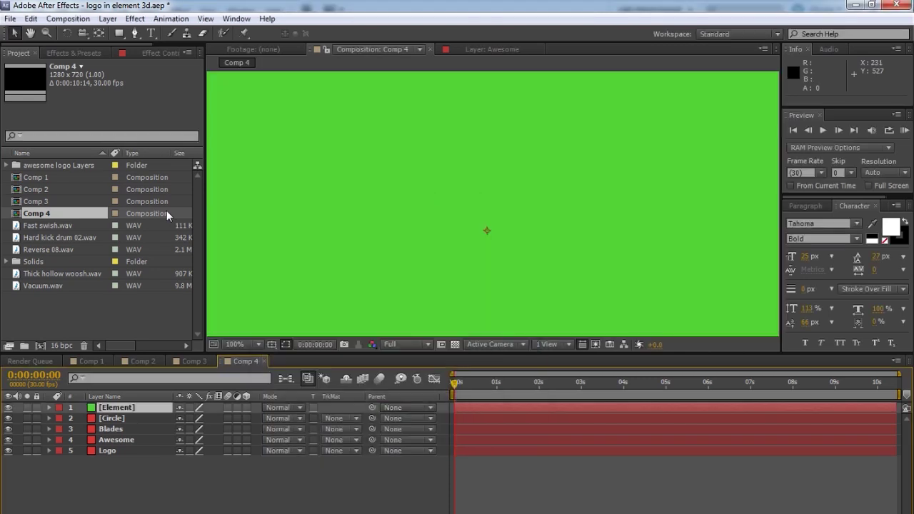
- Apply the Video Copilot Element effect to the Element layer and expand Custom Text and Masks
left_click(71, 52)
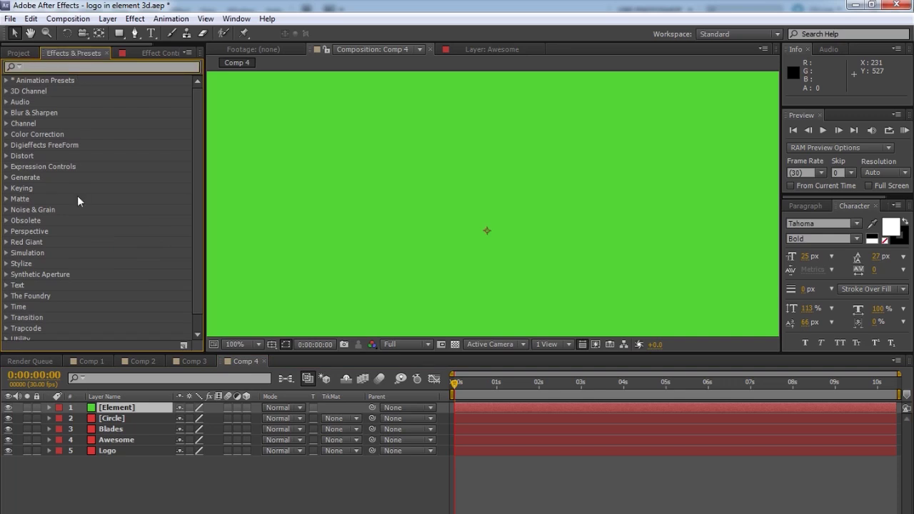
scroll(64, 250, "down", 1)
left_click(6, 337)
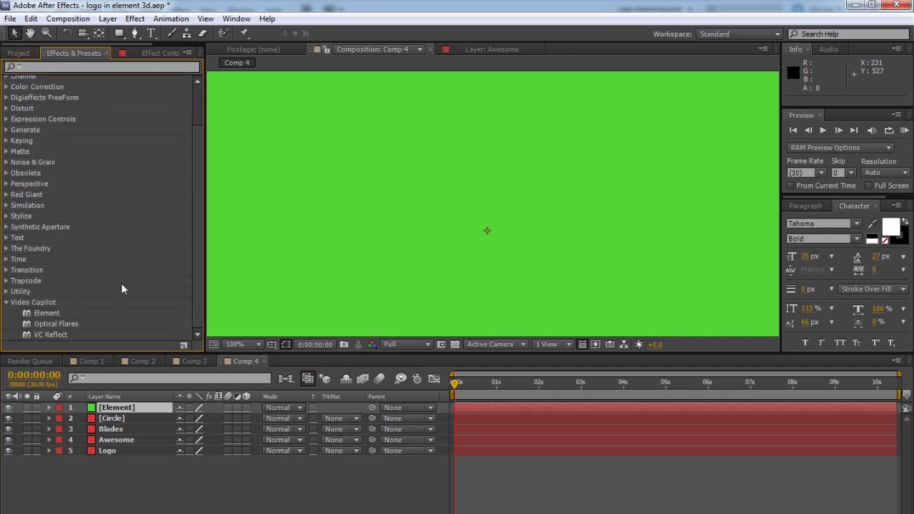
left_click_drag(52, 312, 123, 408)
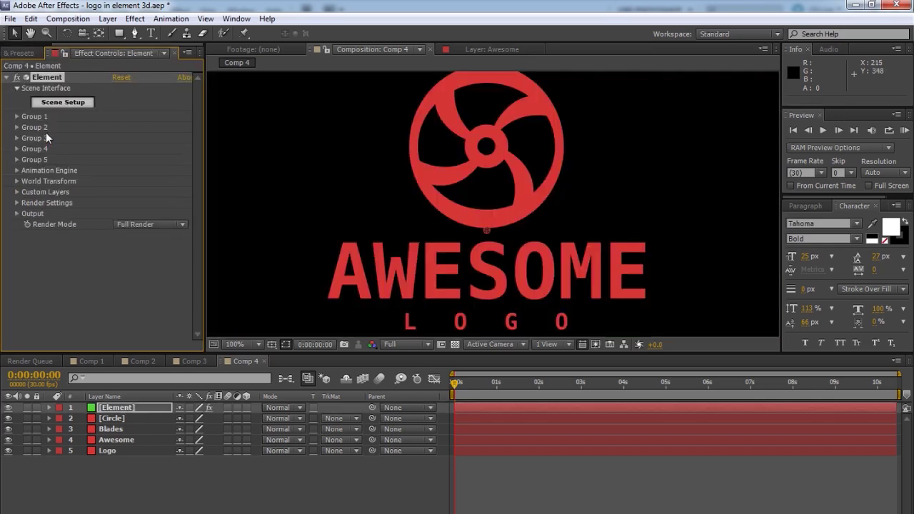
left_click(16, 193)
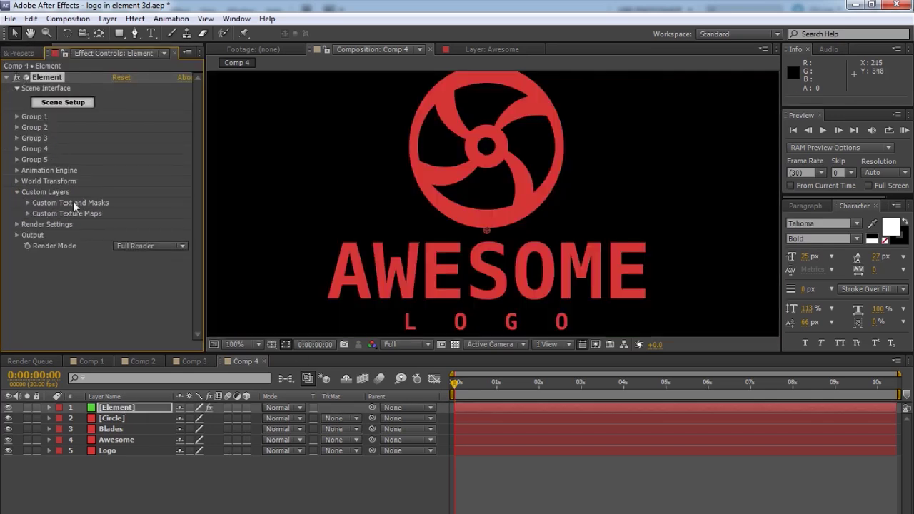
left_click(26, 203)
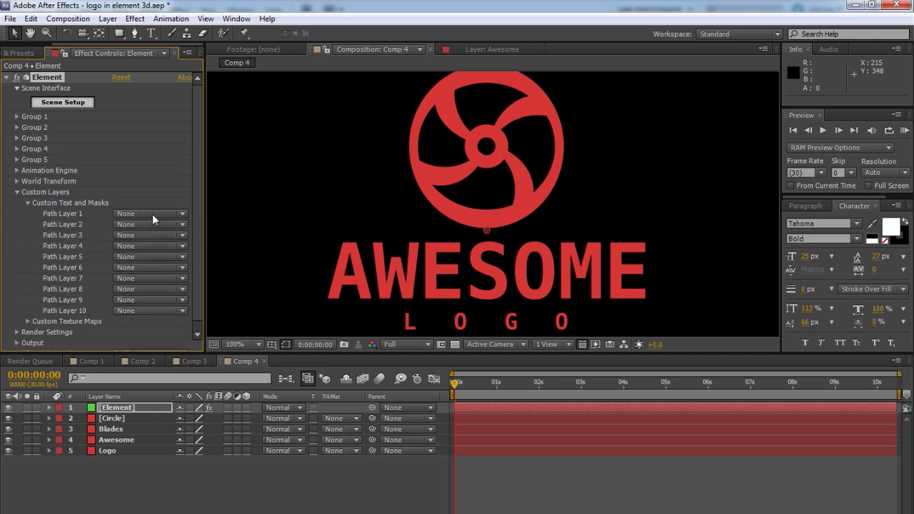
- Set Path Layers 1–4 to Circle, Blades, Awesome and Logo
left_click(152, 214)
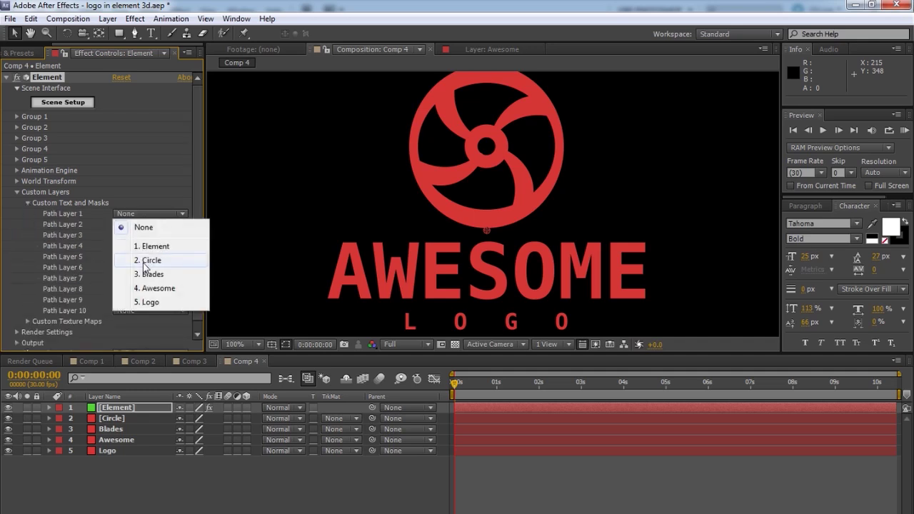
left_click(145, 262)
left_click(147, 224)
left_click(147, 285)
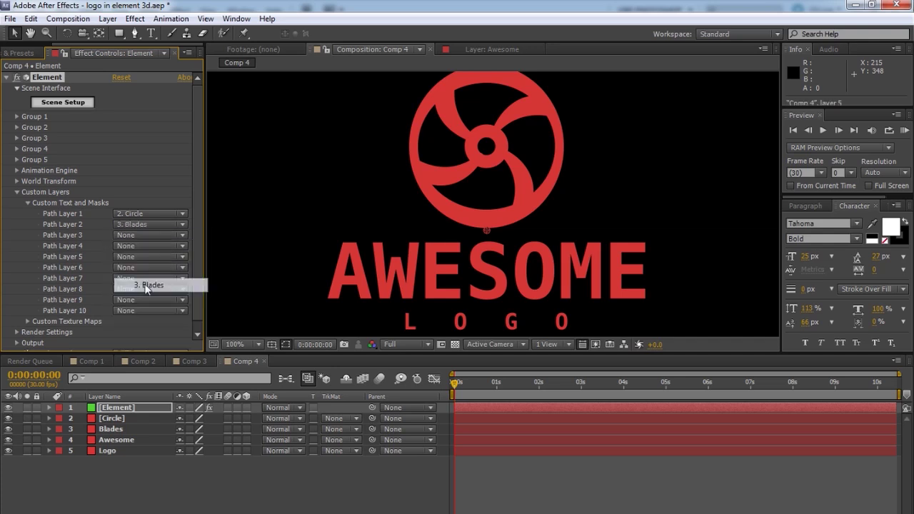
left_click(148, 236)
left_click(151, 310)
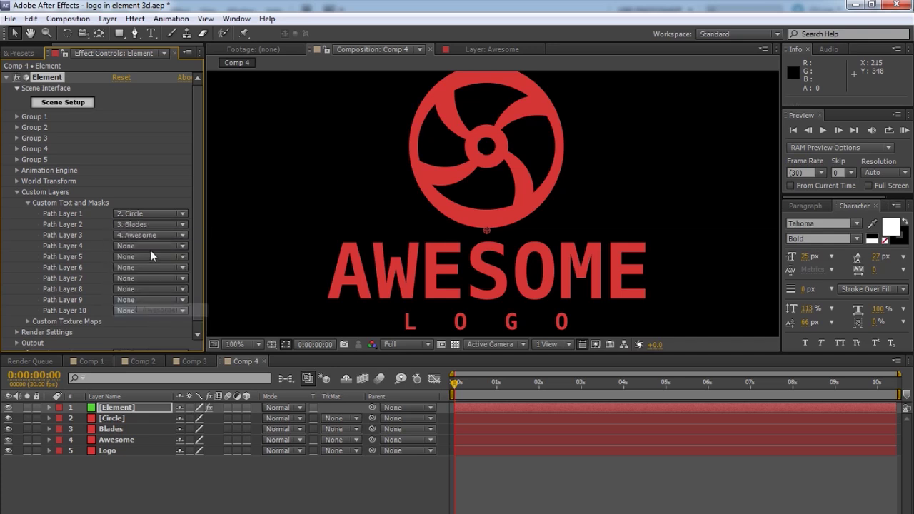
left_click(152, 245)
left_click(158, 334)
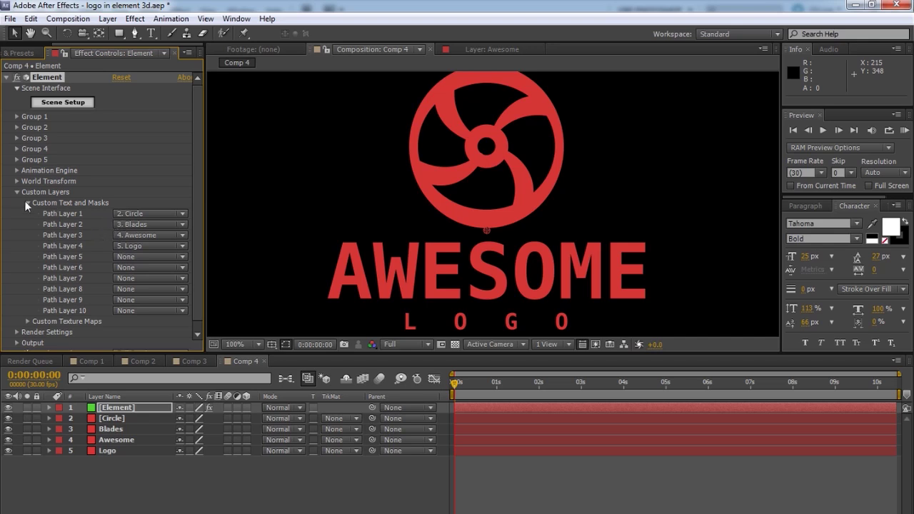
- In Scene Setup, extrude Custom Path 1 into a ring model and name it Circle
left_click(79, 102)
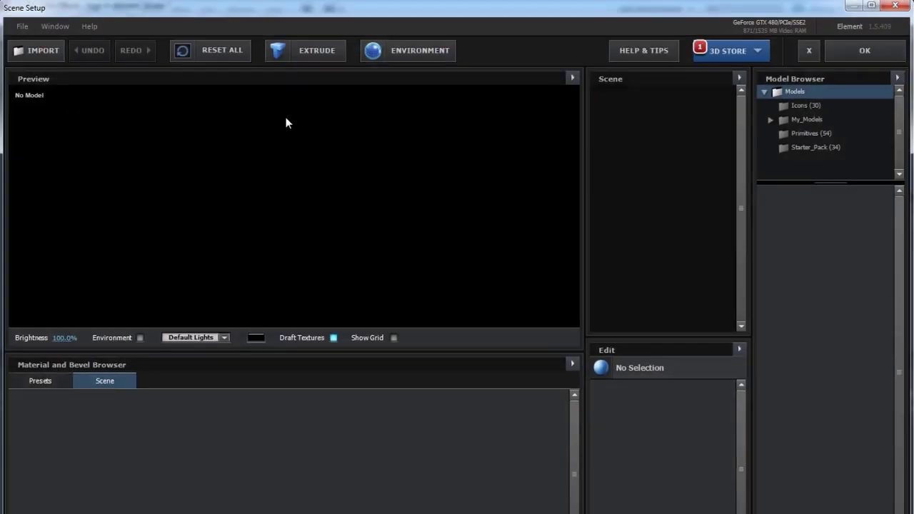
left_click(317, 54)
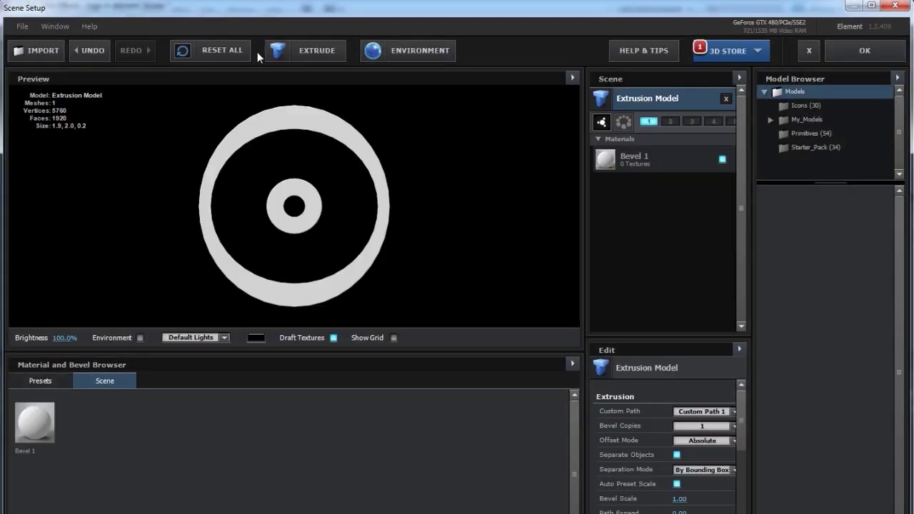
left_click_drag(375, 192, 307, 166)
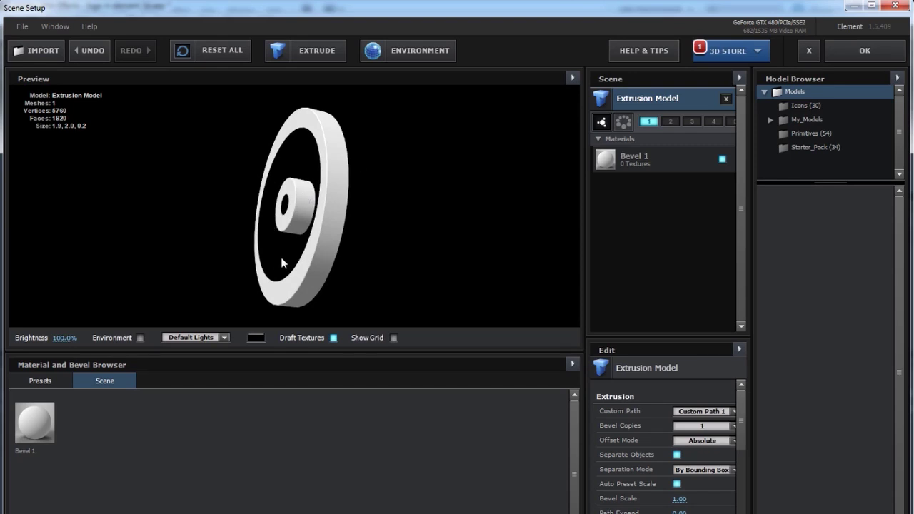
left_click_drag(282, 228, 371, 246)
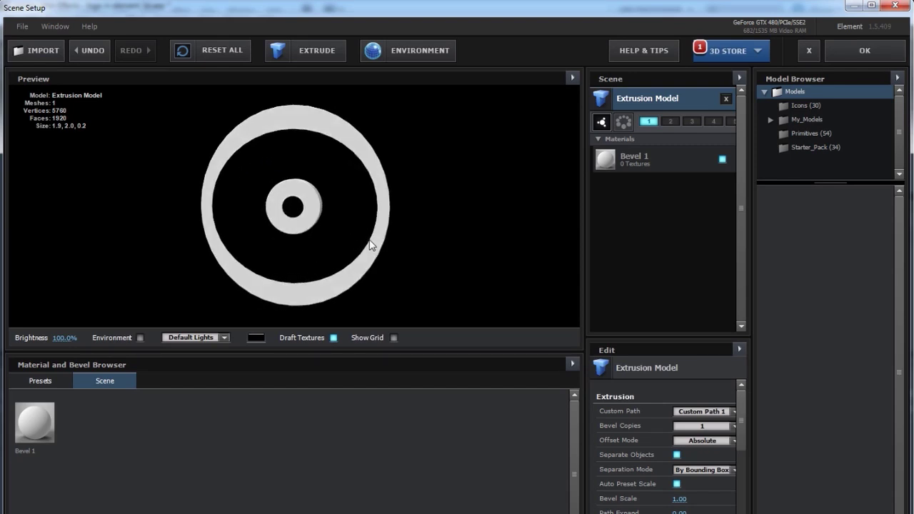
double_click(647, 104)
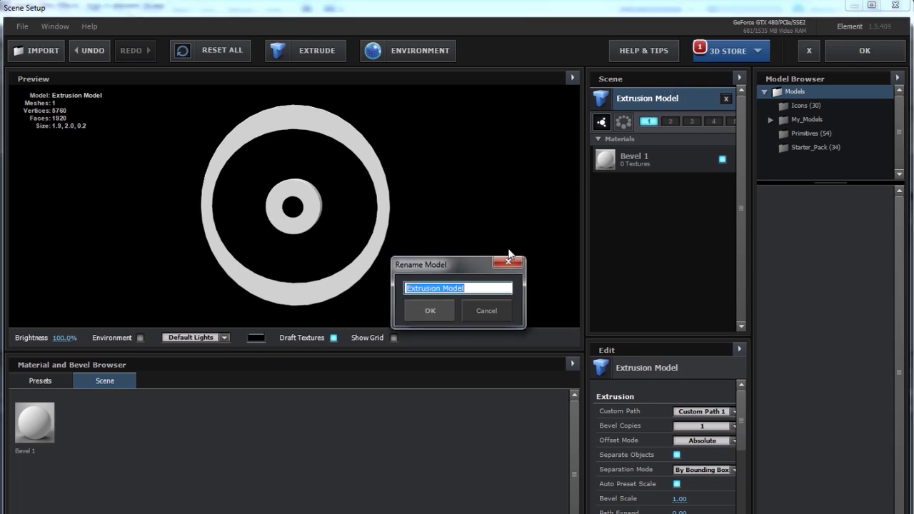
type("Cir")
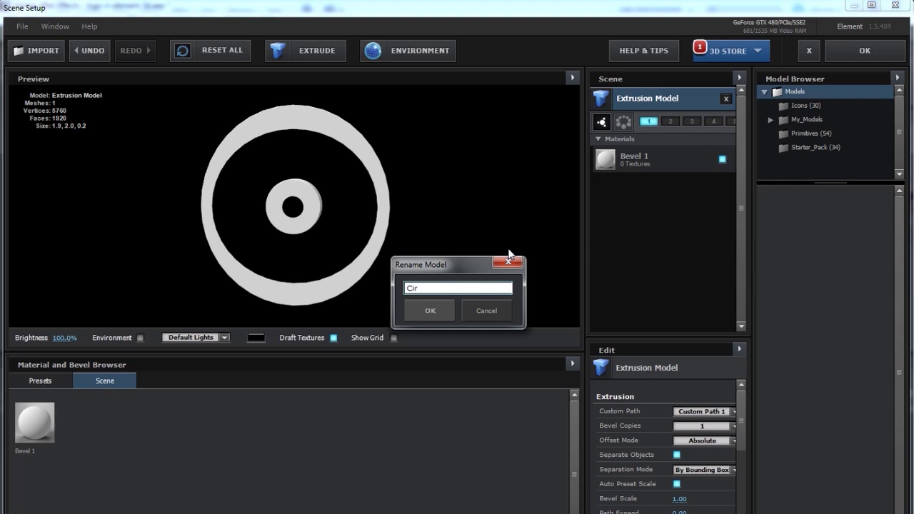
type("cle")
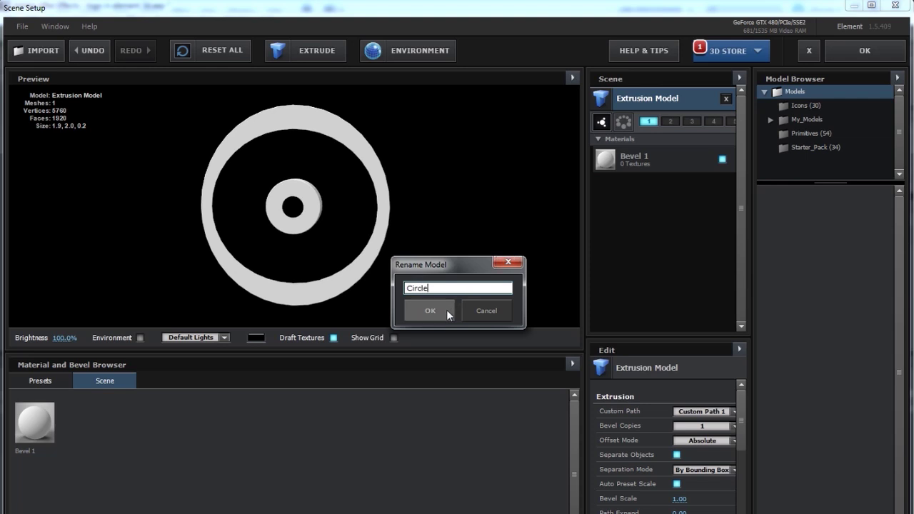
left_click(430, 310)
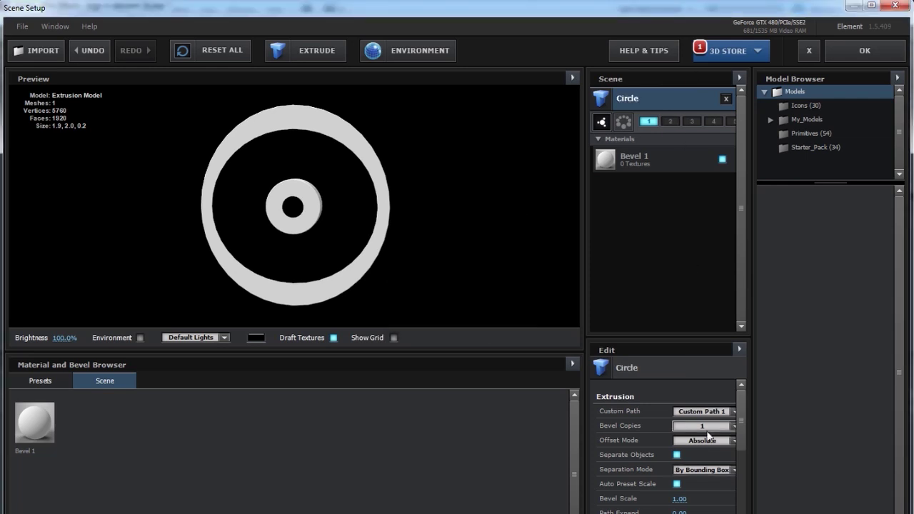
- Widen the edit panels and set the Circle's Path Resolution to Ultra
left_click_drag(686, 338, 688, 275)
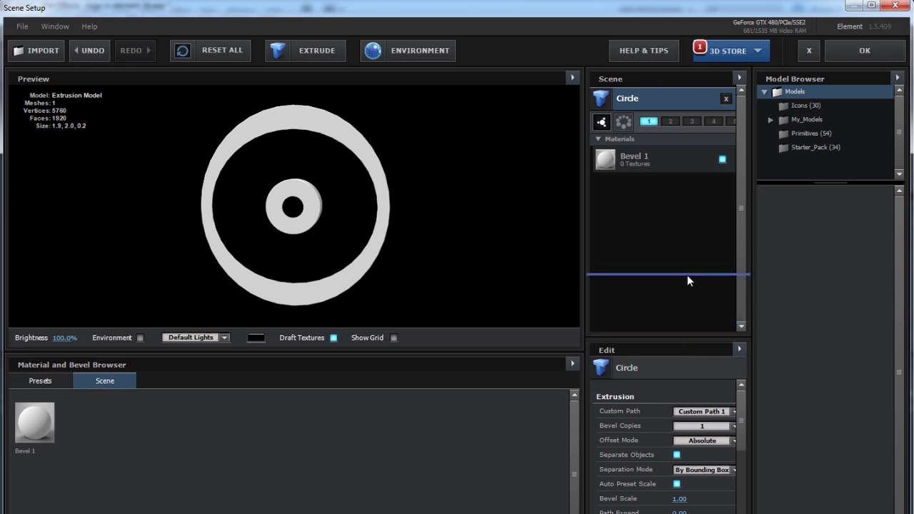
left_click_drag(751, 345, 761, 399)
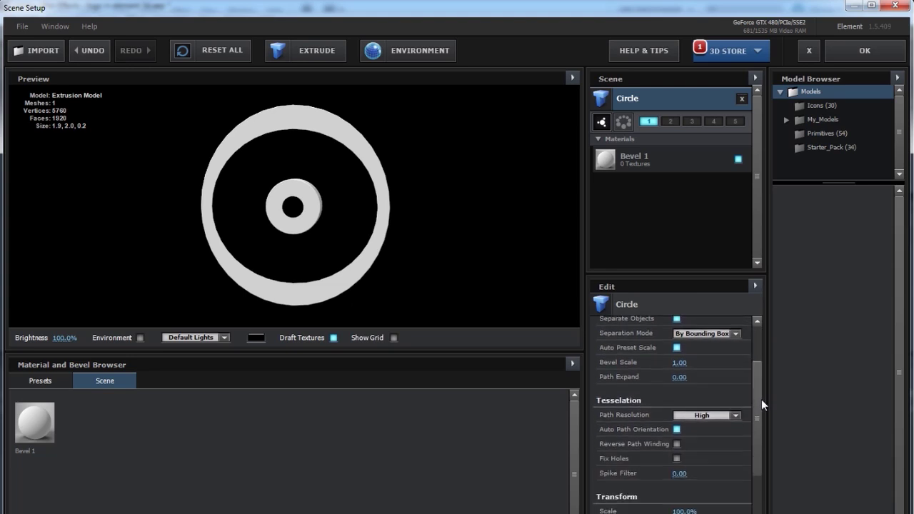
left_click(730, 416)
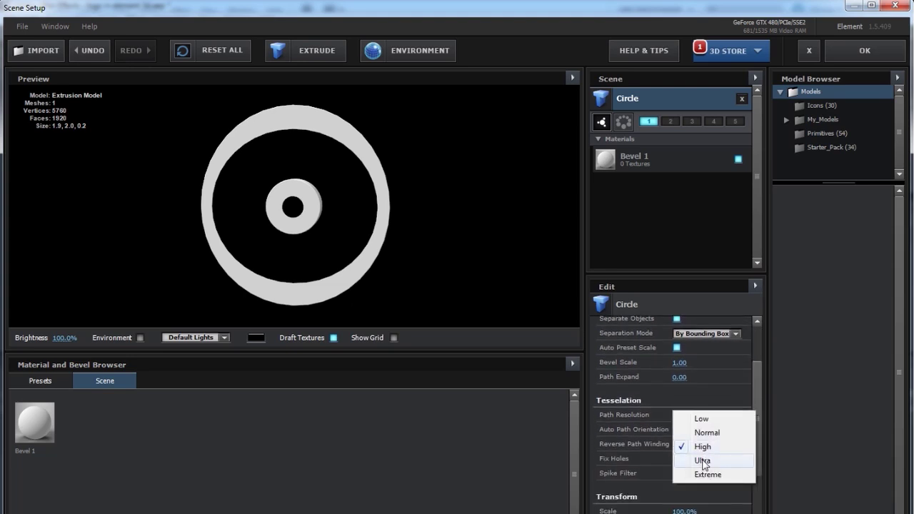
left_click(703, 462)
scroll(308, 138, "up", 4)
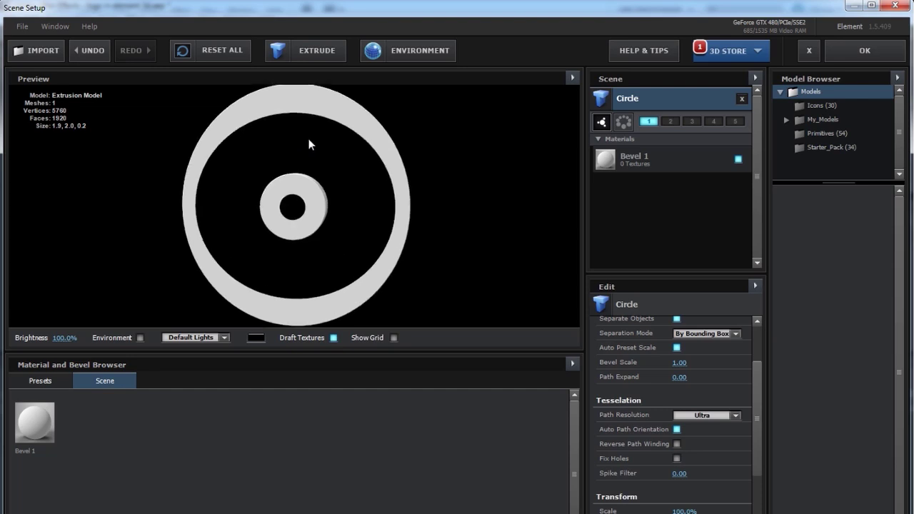
scroll(309, 139, "up", 3)
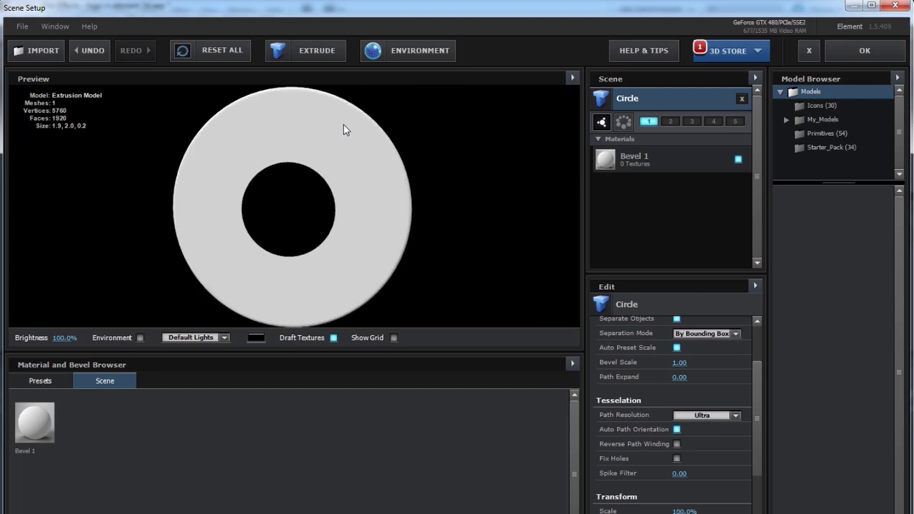
left_click_drag(347, 133, 347, 284)
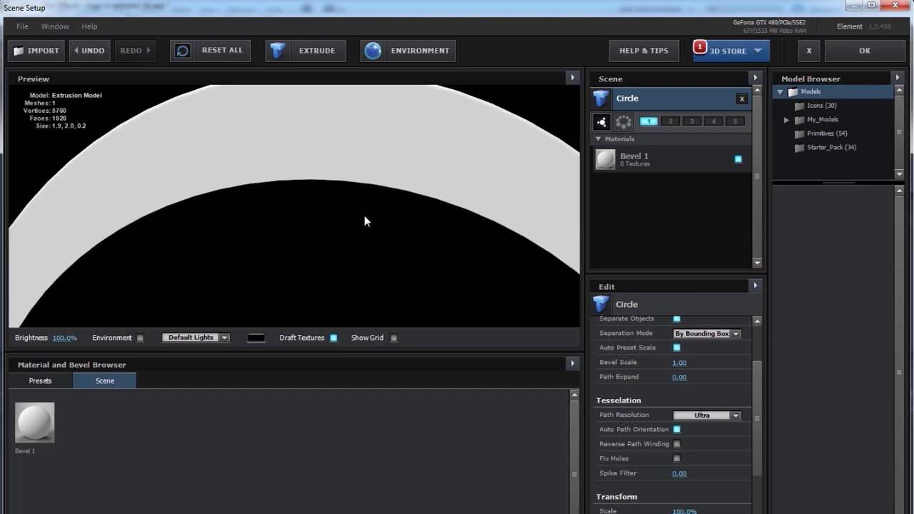
- Step Path Resolution through Low, Normal, High, Ultra and Extreme, then settle on Ultra
left_click(707, 416)
left_click(707, 419)
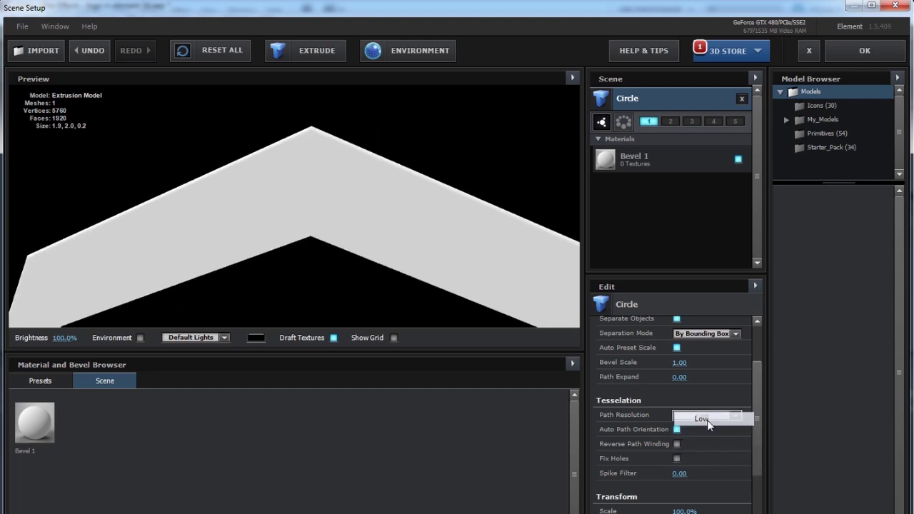
left_click(704, 419)
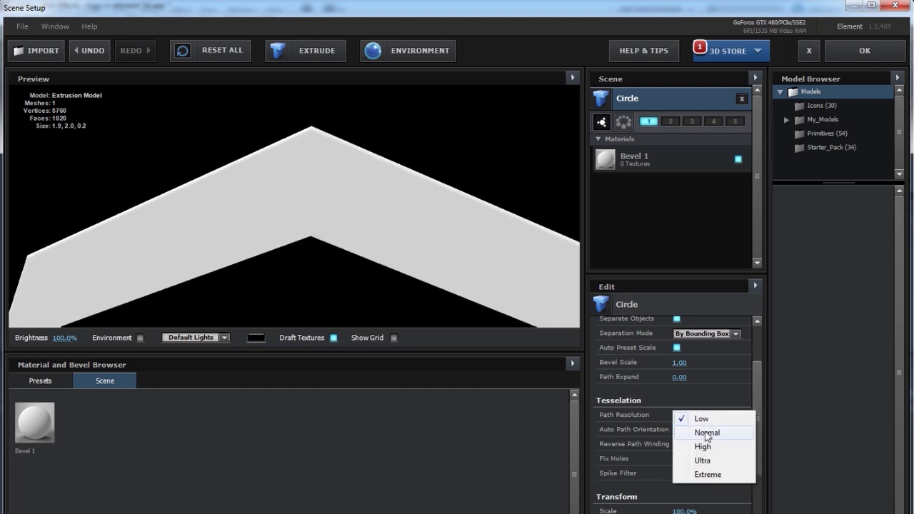
left_click(706, 432)
left_click(706, 417)
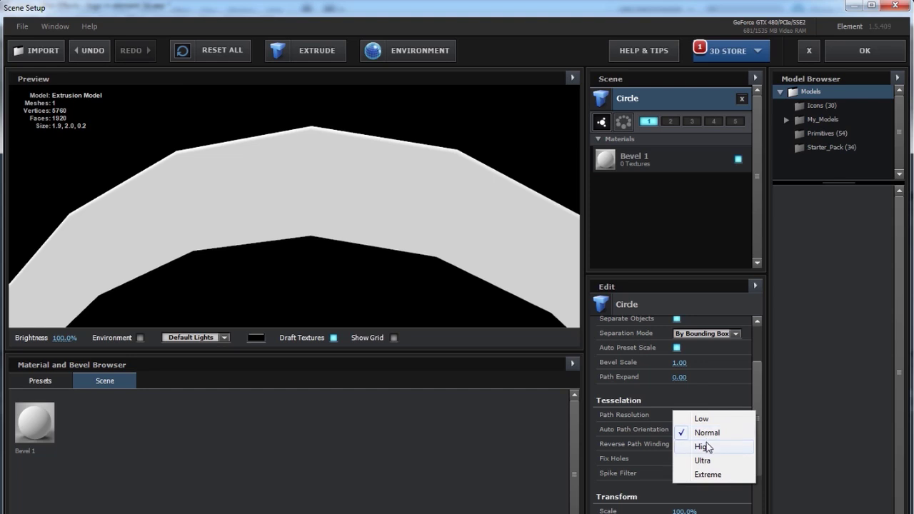
left_click(707, 446)
left_click(706, 415)
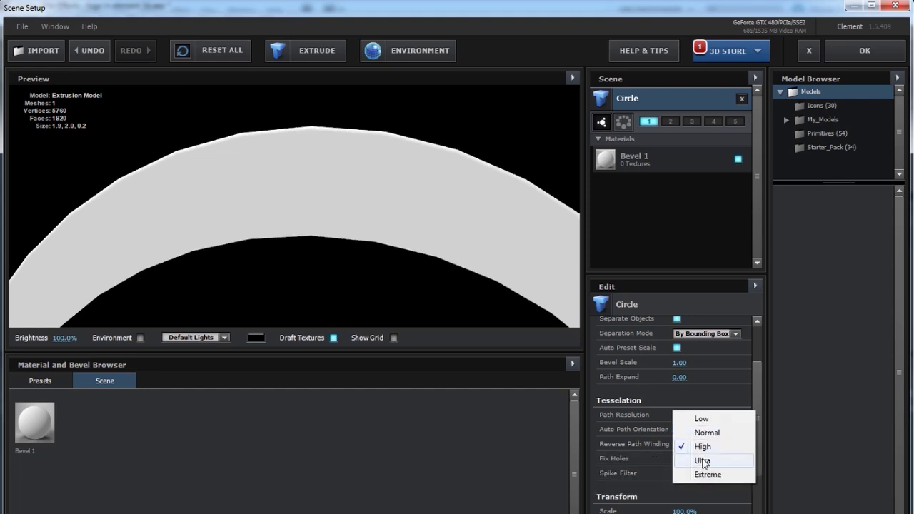
left_click(705, 460)
left_click(705, 413)
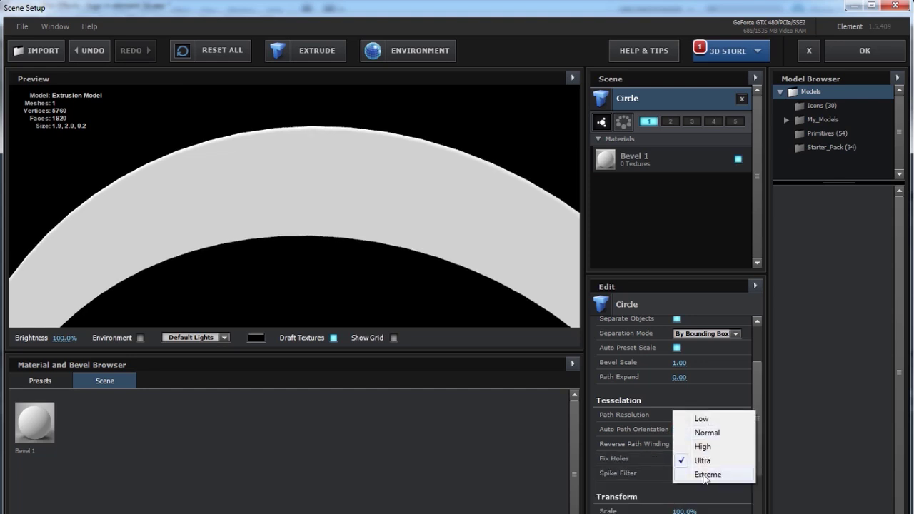
left_click(705, 475)
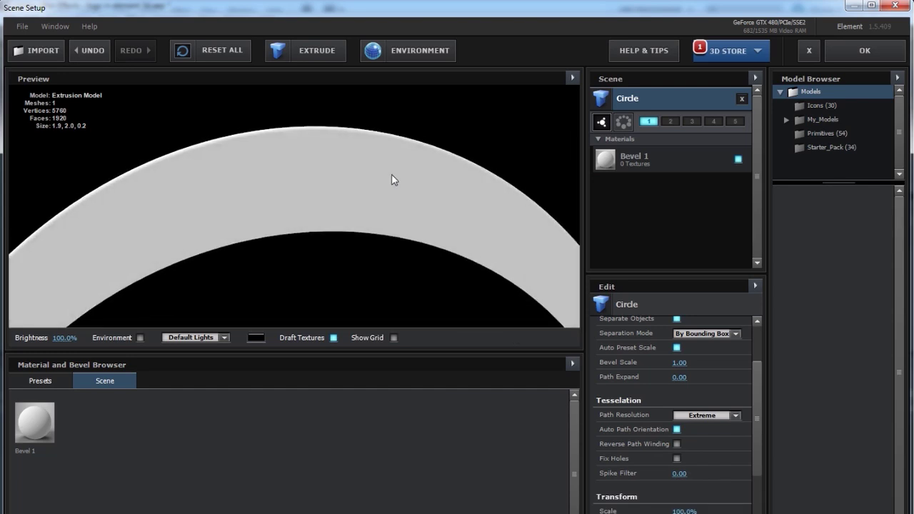
left_click(736, 416)
left_click(705, 463)
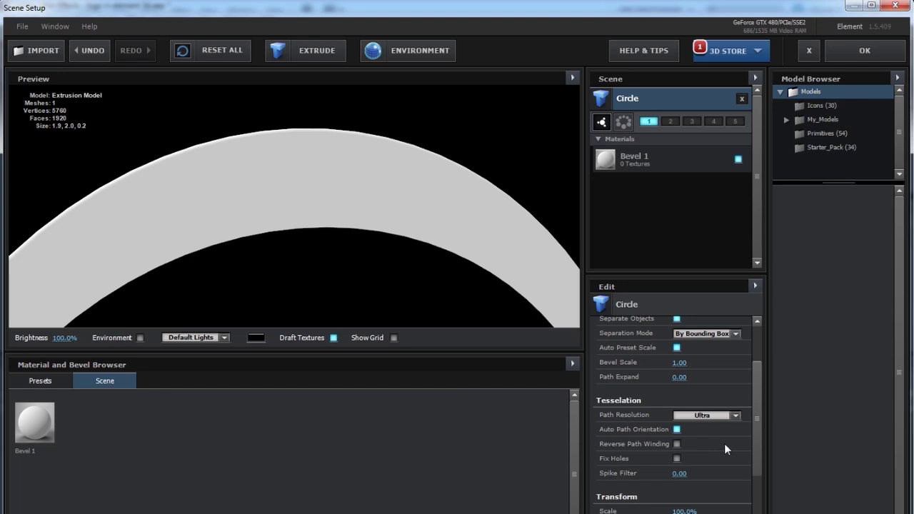
scroll(443, 281, "down", 5)
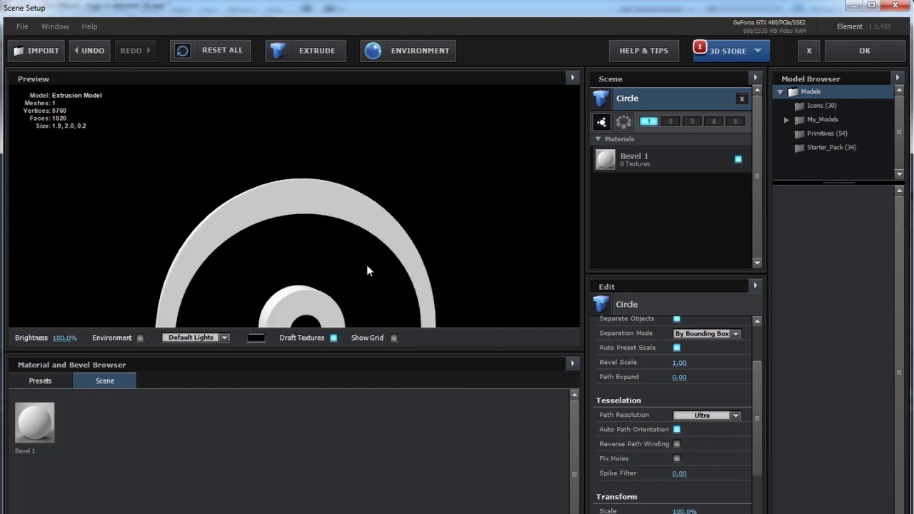
- Turn on Fix Holes for the Circle model
scroll(342, 275, "down", 2)
left_click_drag(351, 266, 321, 266)
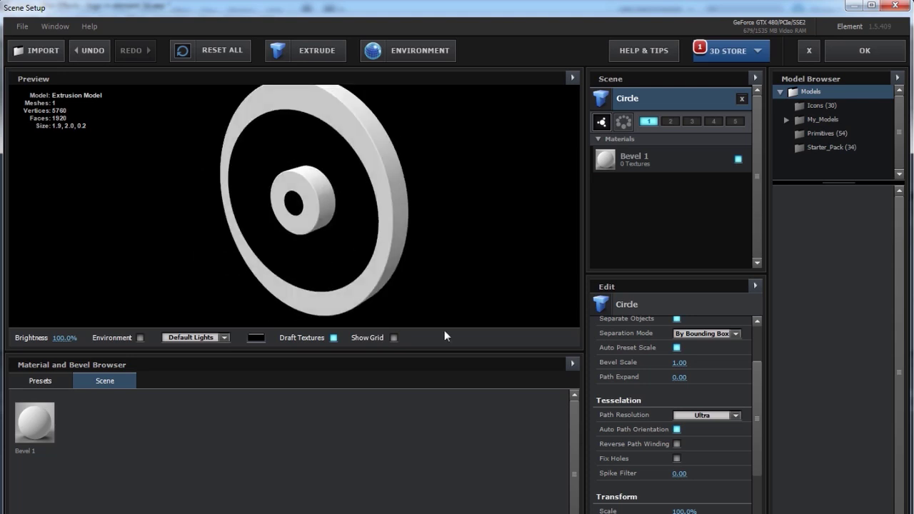
left_click(677, 457)
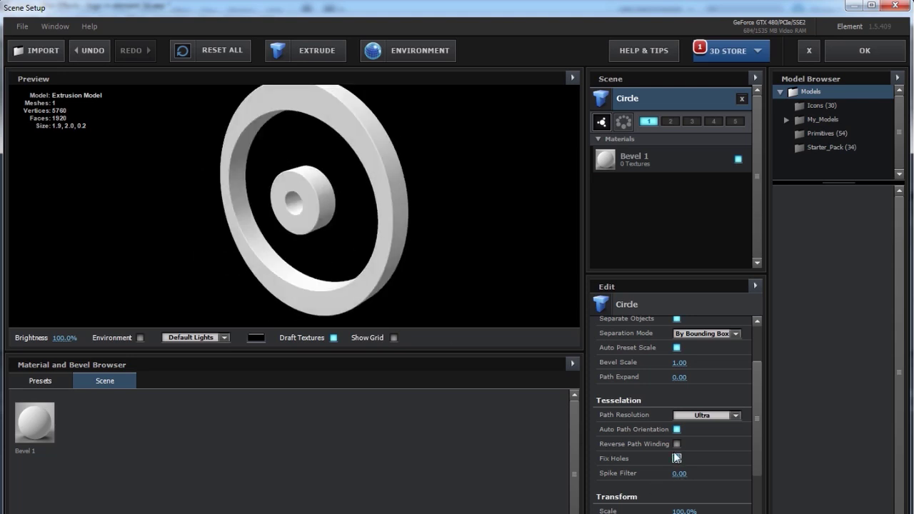
left_click_drag(305, 277, 346, 250)
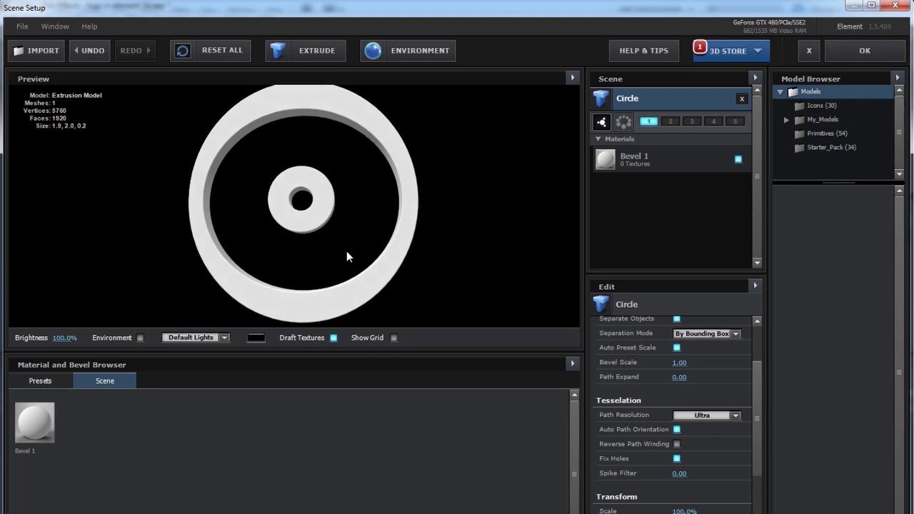
- Set the Bevel 1 Extrude to 1.50 and Bevel Size to 0.00
left_click(657, 160)
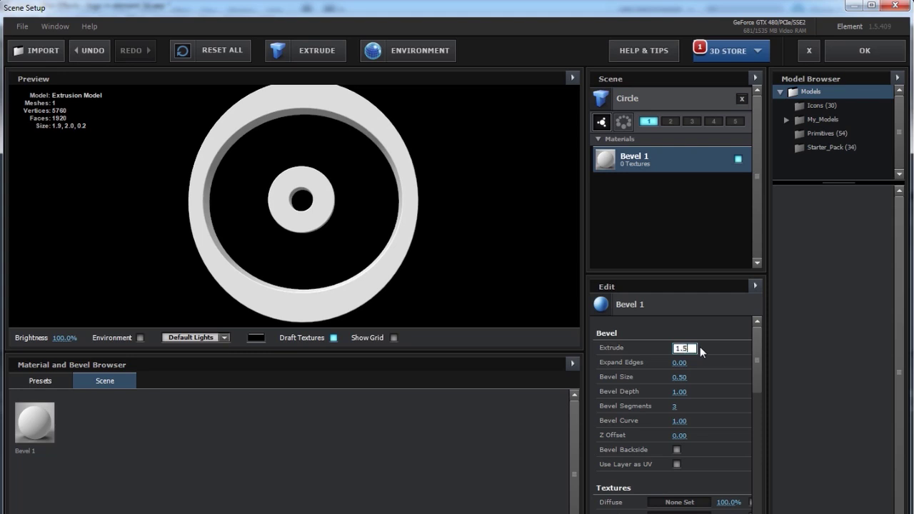
type("1.5")
key("Return")
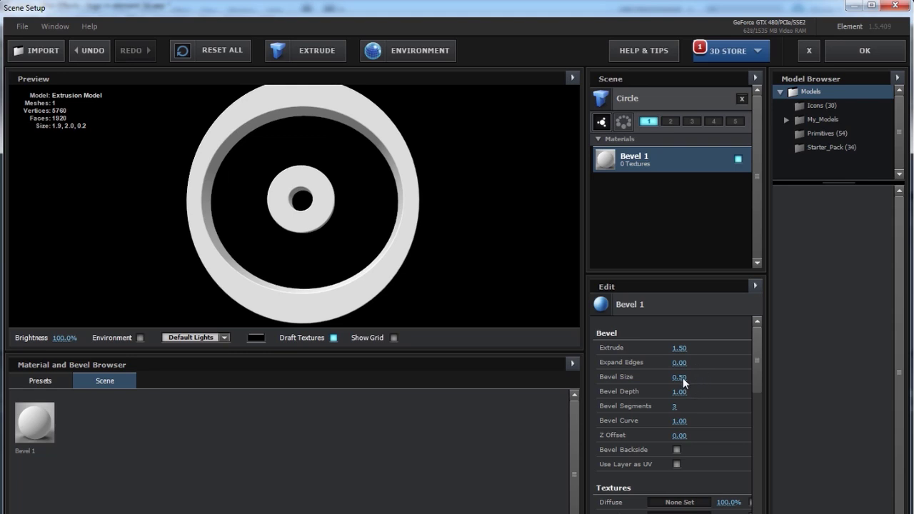
left_click_drag(684, 379, 630, 385)
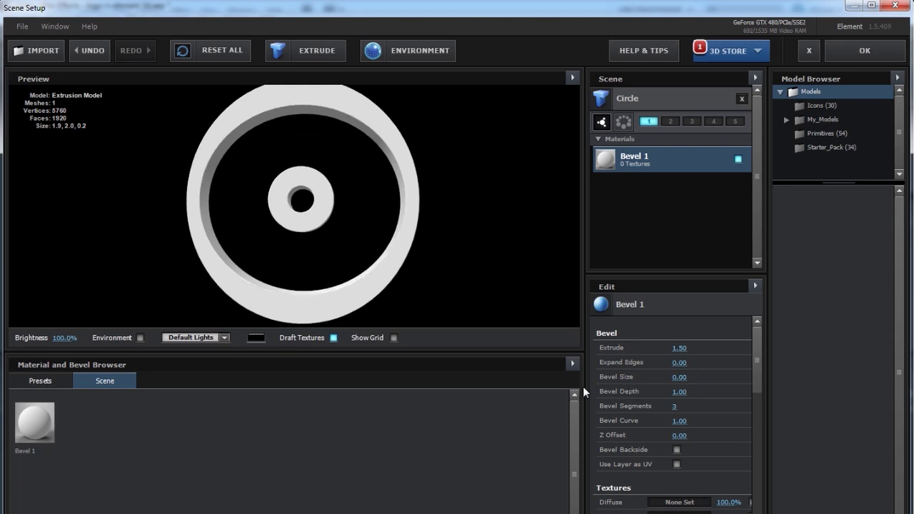
left_click_drag(325, 200, 342, 197)
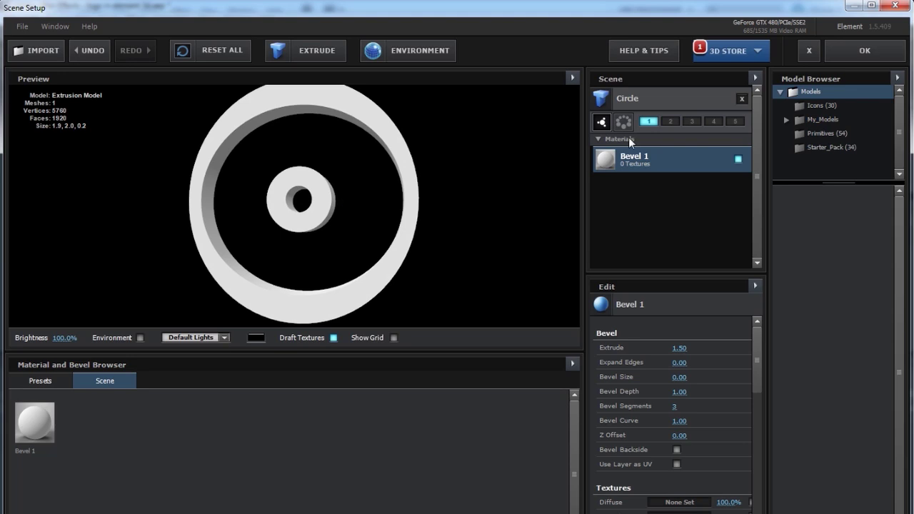
- Duplicate the Circle model and rename the copy Blades
right_click(662, 98)
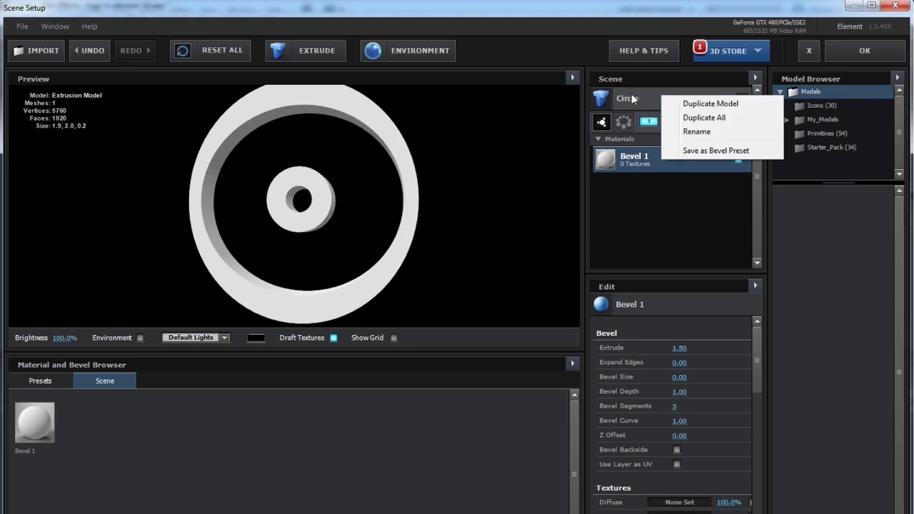
left_click(631, 99)
right_click(671, 99)
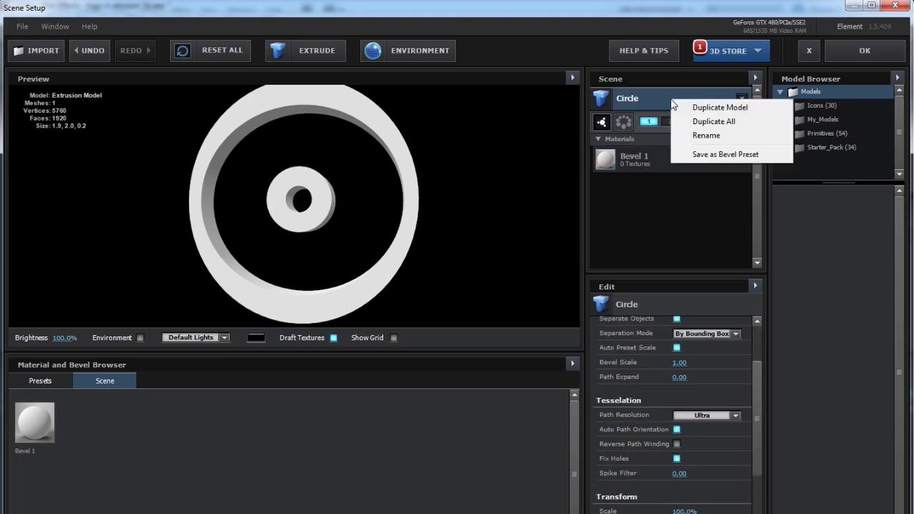
left_click(693, 123)
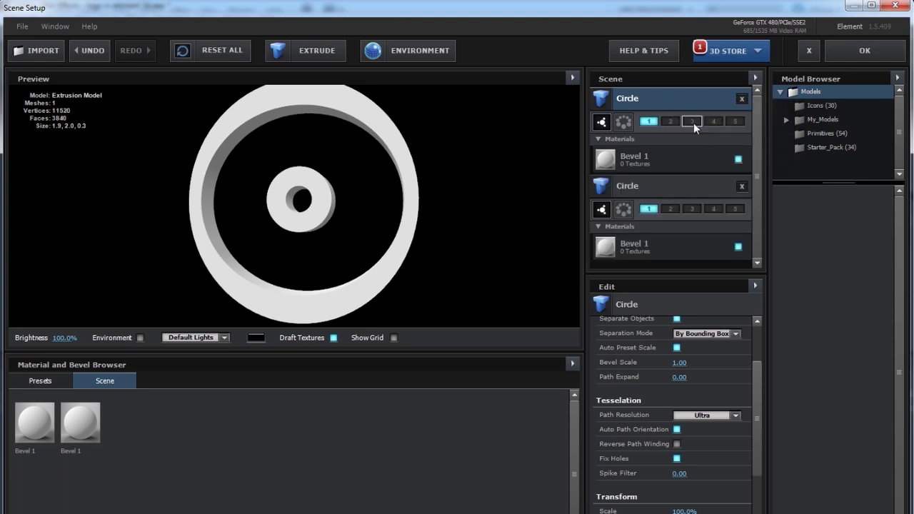
left_click(656, 186)
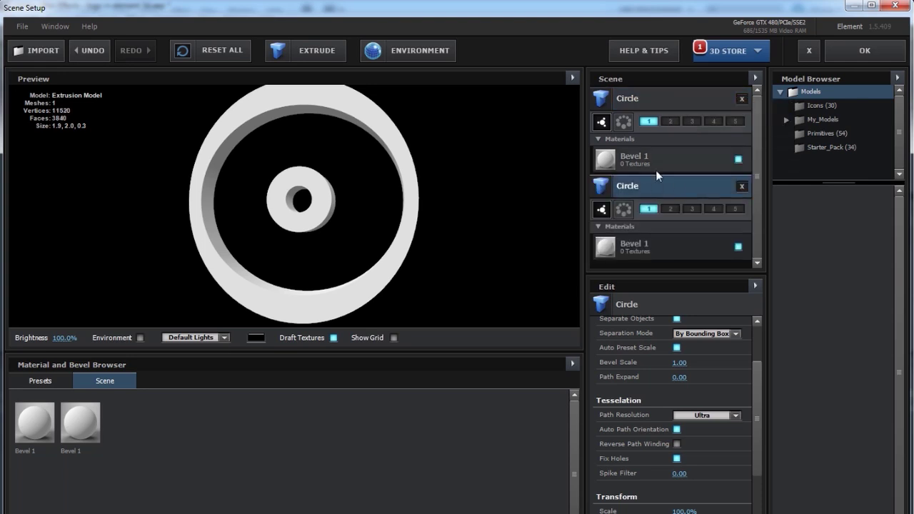
double_click(630, 186)
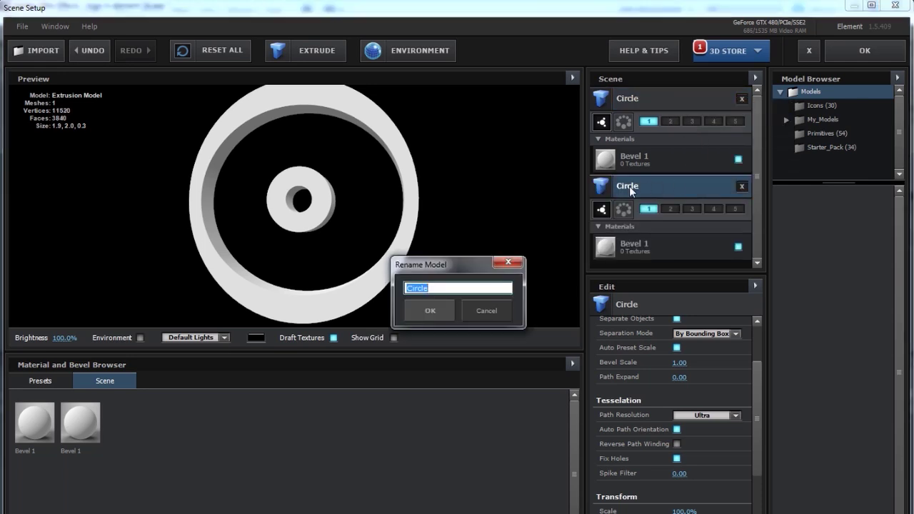
type("Blades")
left_click(437, 310)
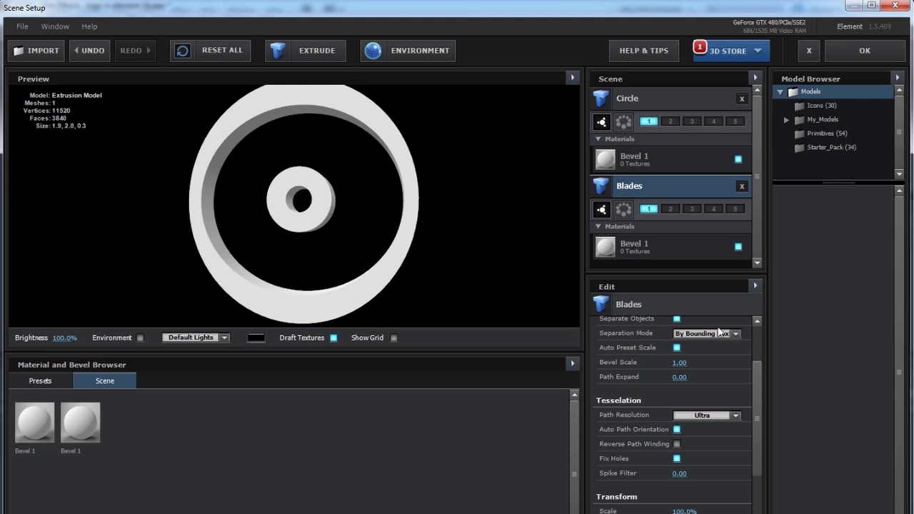
- Shape the Blades model from Custom Path 2
left_click_drag(756, 388, 755, 307)
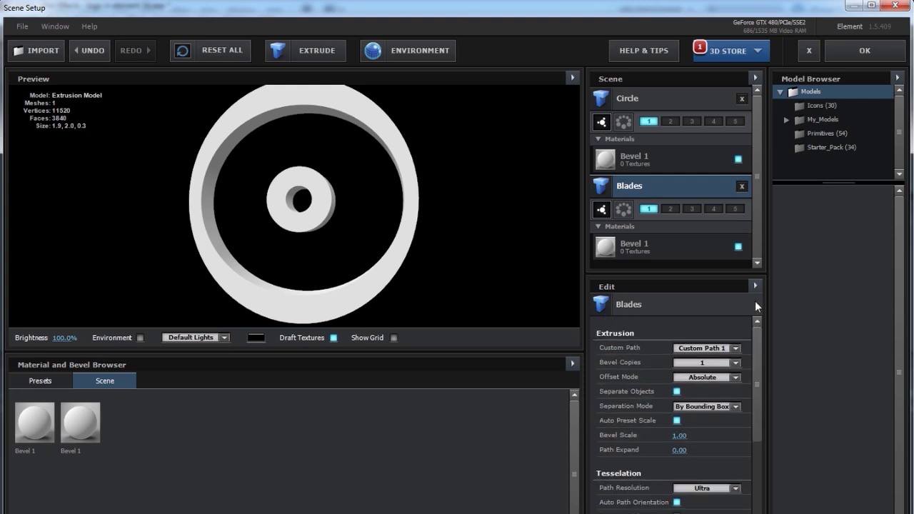
left_click(707, 348)
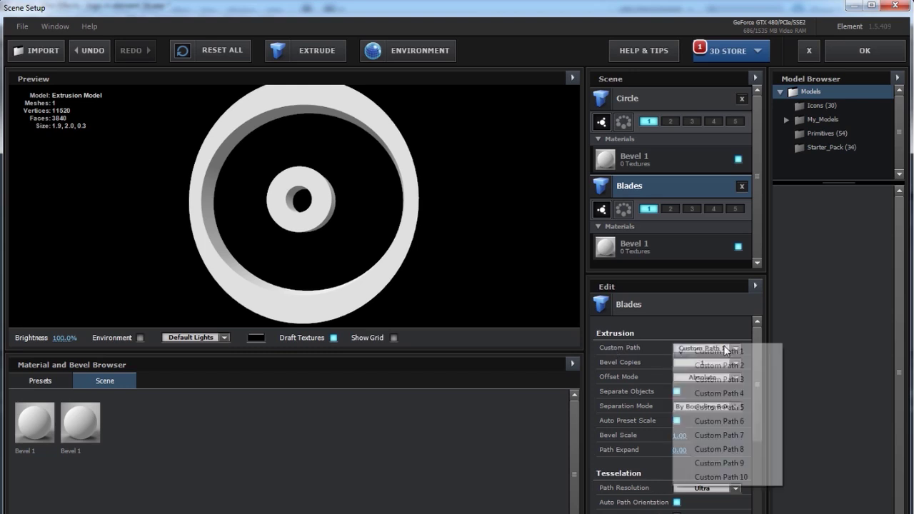
left_click(715, 365)
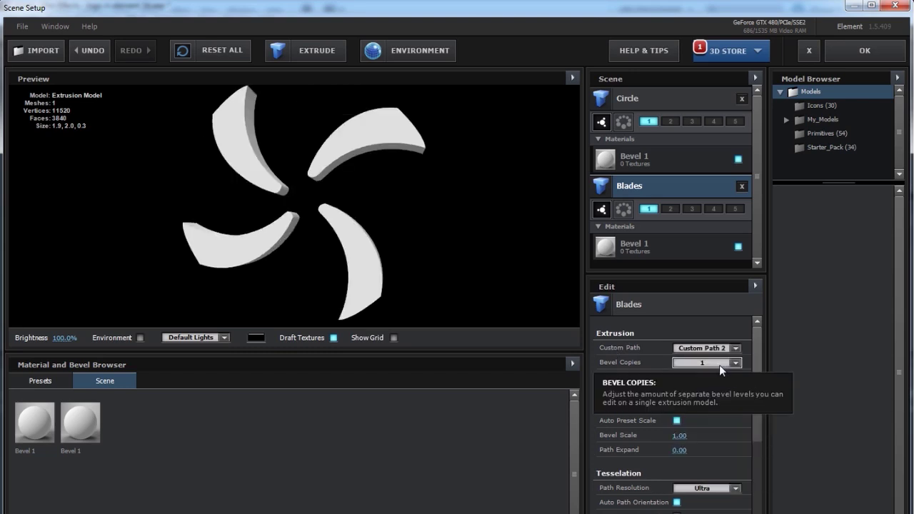
left_click_drag(302, 218, 377, 173)
- Set the Blades bevel Extrude depth to 0.50
left_click(656, 246)
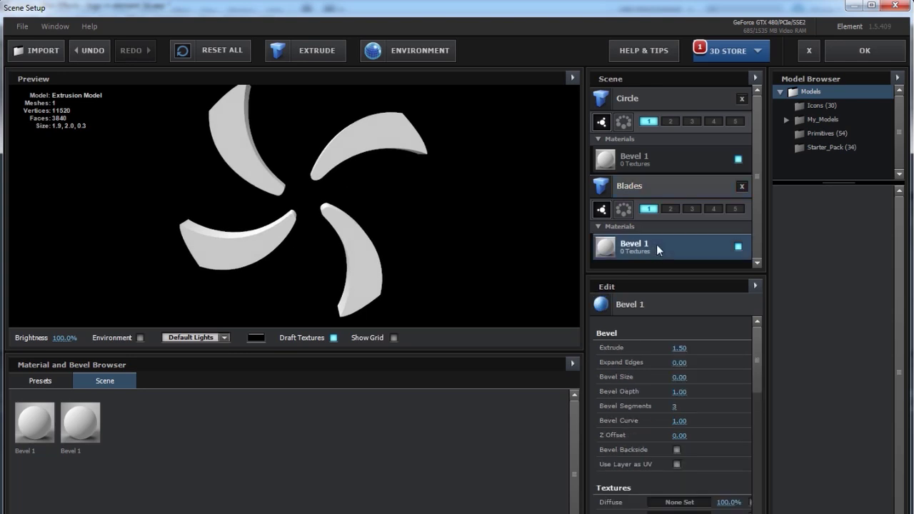
left_click(680, 350)
type("0.5")
key("Return")
mouse_move(352, 223)
left_mouse_down()
mouse_move(205, 227)
mouse_move(340, 165)
mouse_move(384, 227)
mouse_move(259, 247)
mouse_move(379, 229)
mouse_move(363, 205)
mouse_move(441, 259)
mouse_move(333, 217)
mouse_move(347, 210)
left_mouse_up()
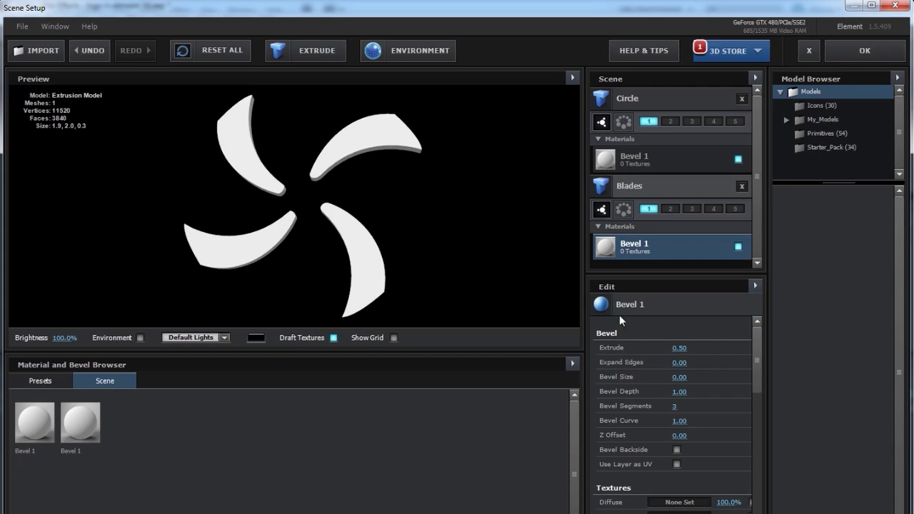
- Duplicate Blades, move the copy to the bottom of the list, and rename it Awseome
right_click(667, 188)
left_click(711, 211)
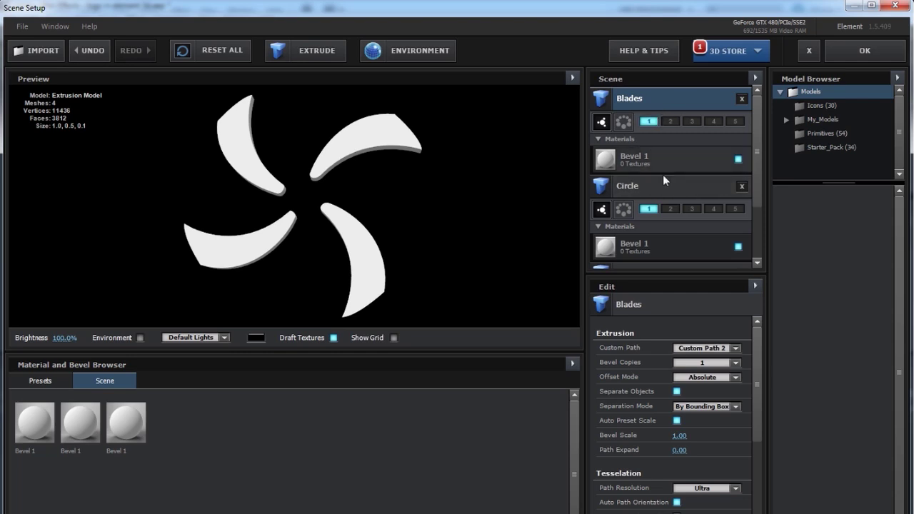
left_click_drag(665, 273, 664, 345)
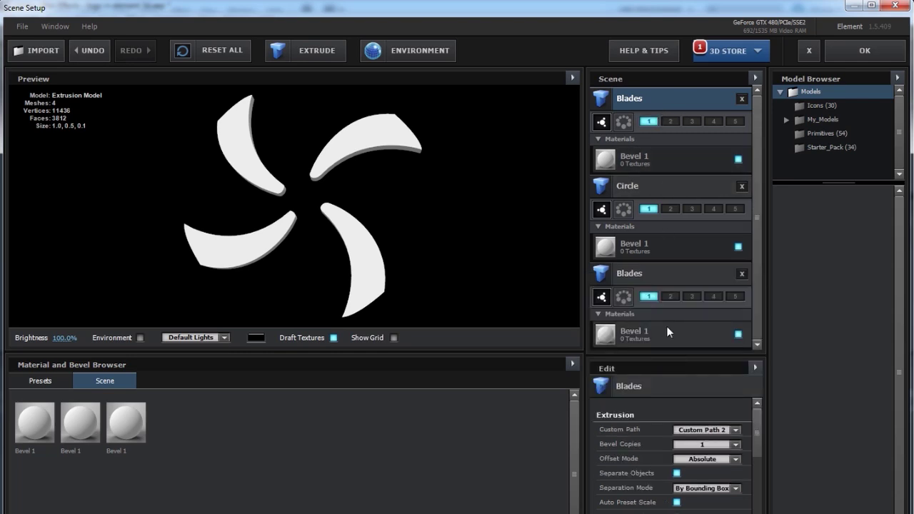
left_click_drag(624, 151, 632, 348)
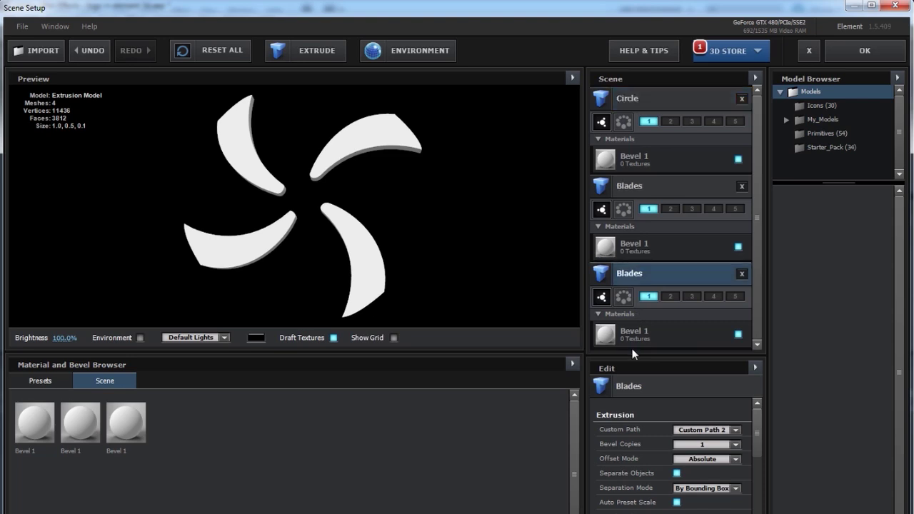
double_click(630, 276)
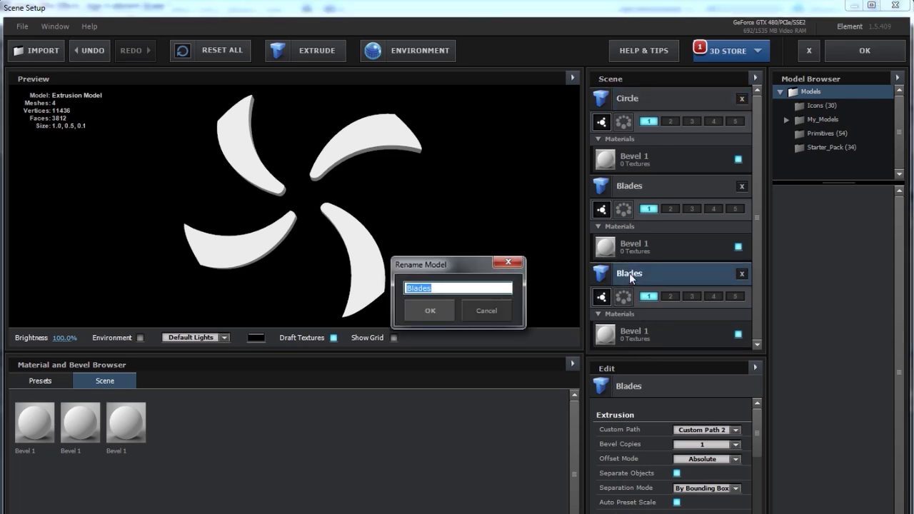
type("Awseome")
left_click(443, 311)
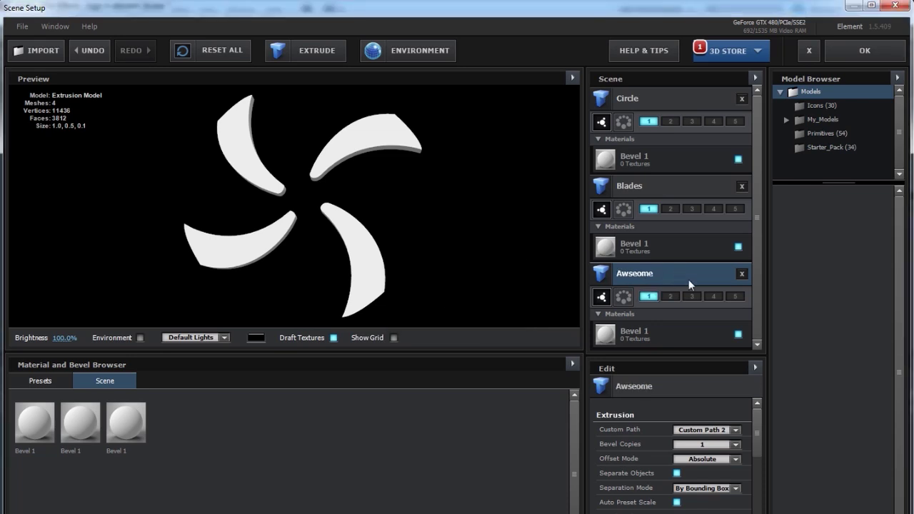
- Shape Awseome from Custom Path 3 with a 1.00 Extrude and inspect the letters
left_click(706, 430)
left_click(709, 460)
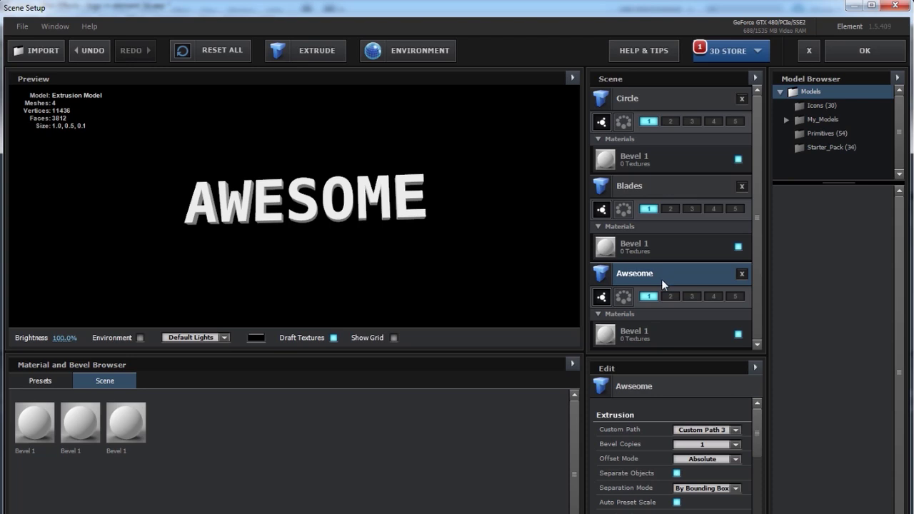
left_click(661, 332)
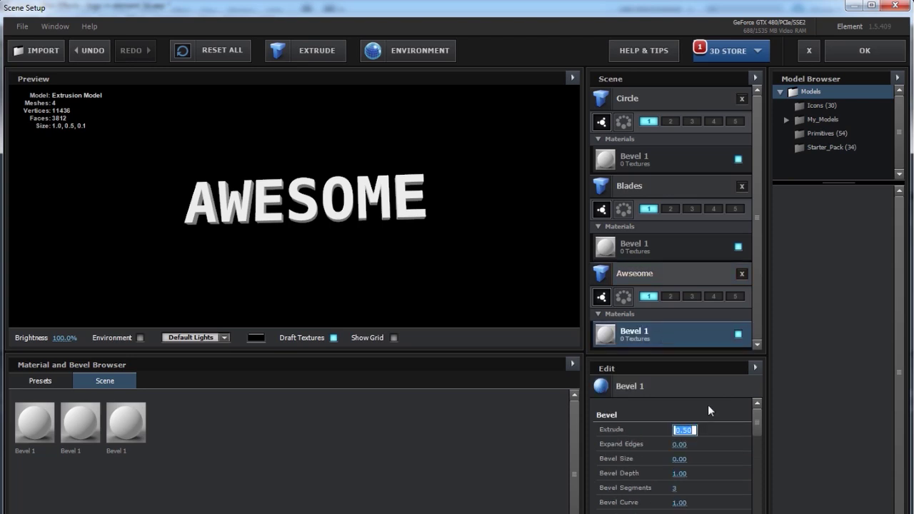
type("1")
left_click(718, 433)
left_click_drag(425, 215, 322, 208)
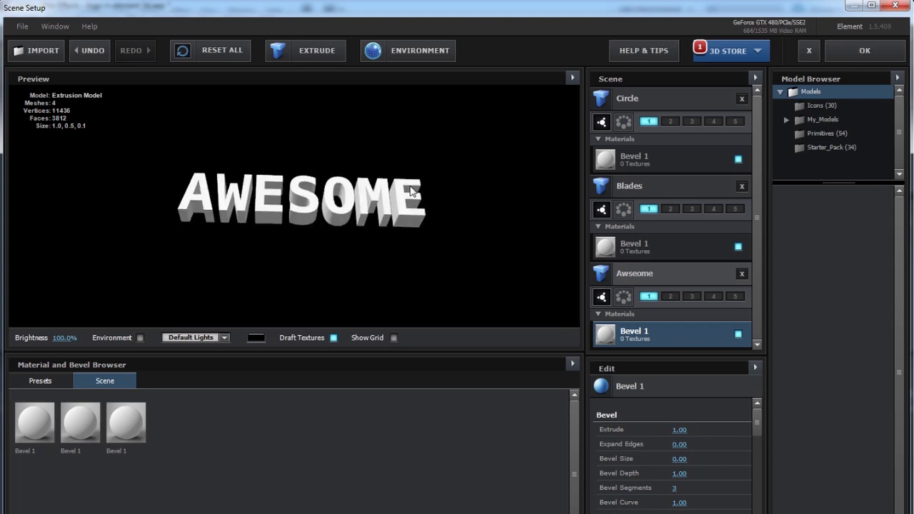
scroll(321, 207, "up", 5)
scroll(326, 221, "down", 3)
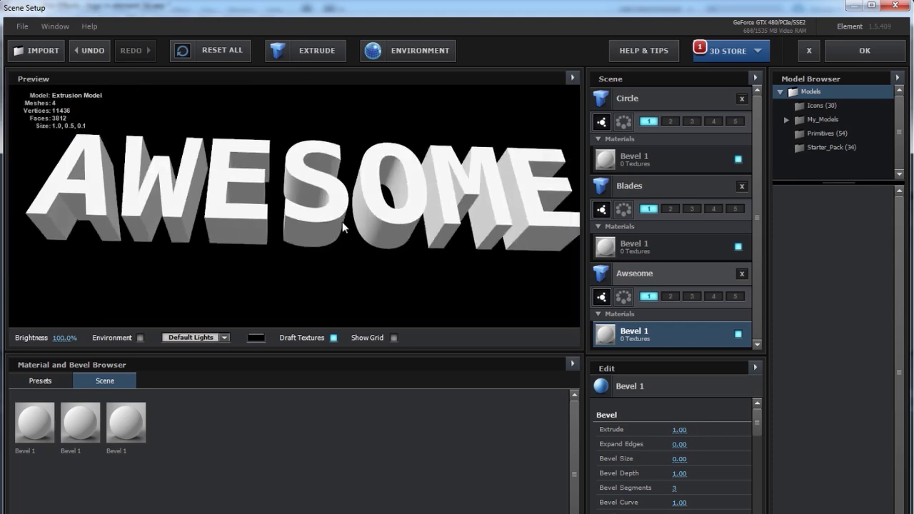
left_click_drag(338, 230, 286, 179)
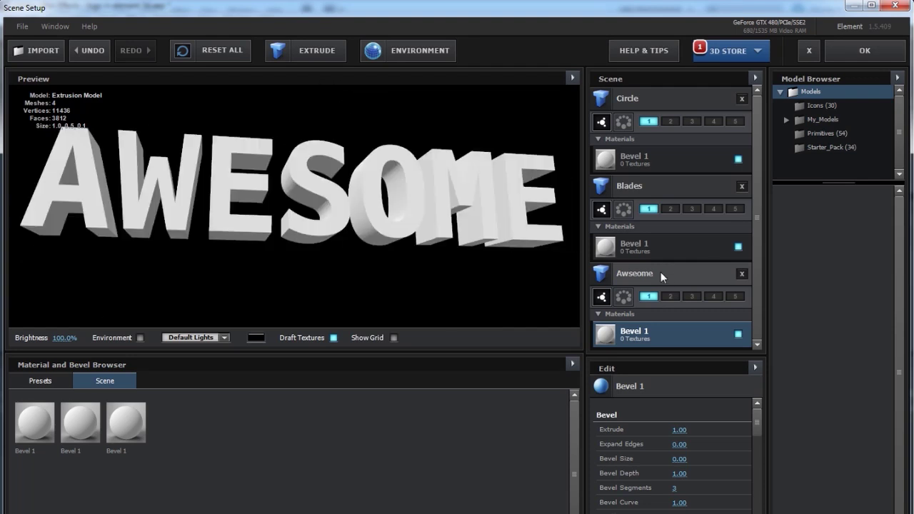
right_click(661, 274)
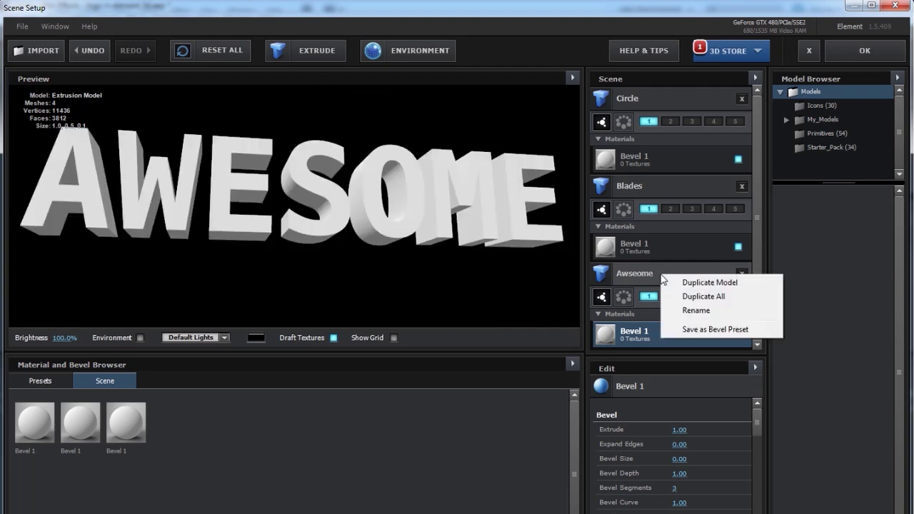
- Duplicate the Awseome model and move the copy to the bottom of the scene list
left_click(710, 299)
scroll(659, 266, "down", 2)
scroll(664, 270, "up", 2)
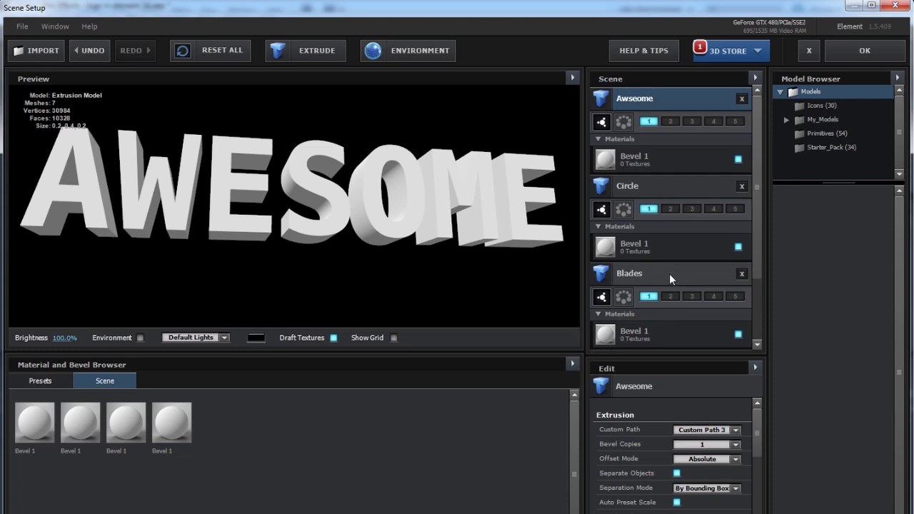
left_click_drag(667, 98, 667, 155)
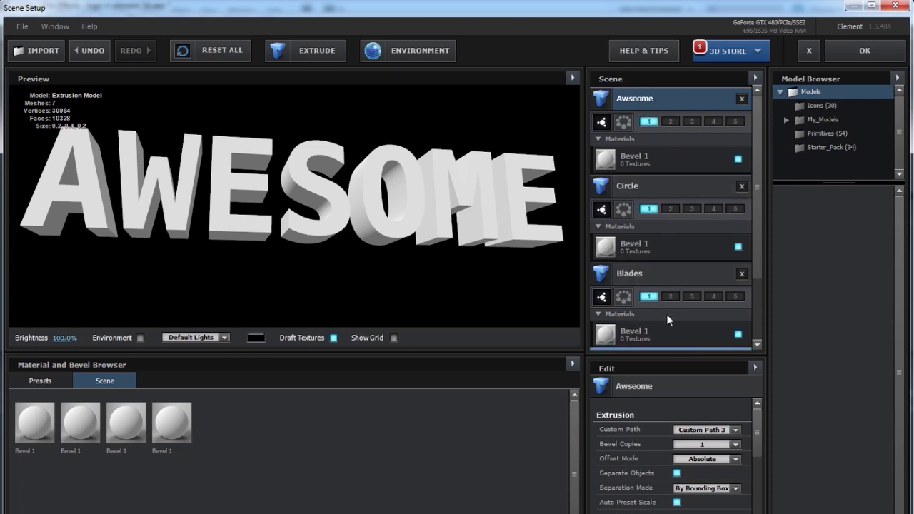
mouse_move(666, 314)
left_mouse_down()
mouse_move(665, 356)
mouse_move(666, 283)
mouse_move(665, 320)
left_mouse_up()
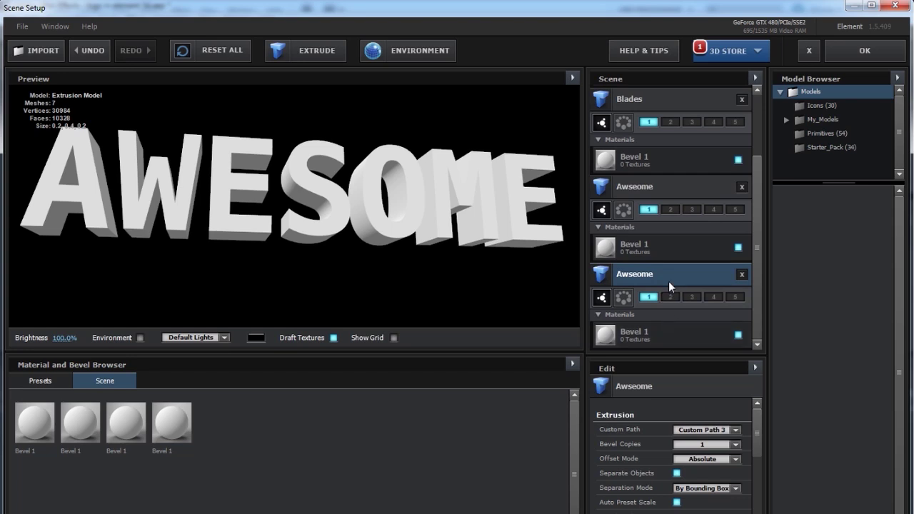
- Switch the copy to Custom Path 4 (L O G O) and set its bevel Extrude to 0.50
left_click(726, 428)
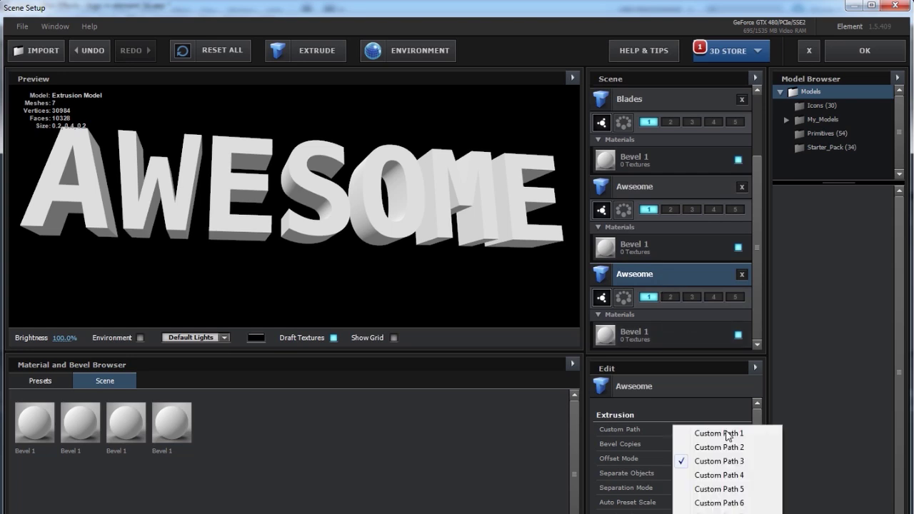
left_click(705, 473)
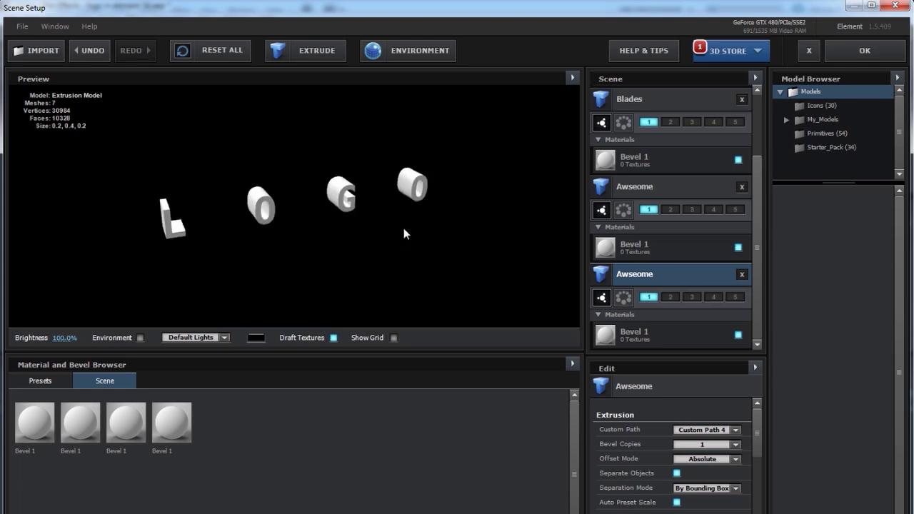
left_click(671, 336)
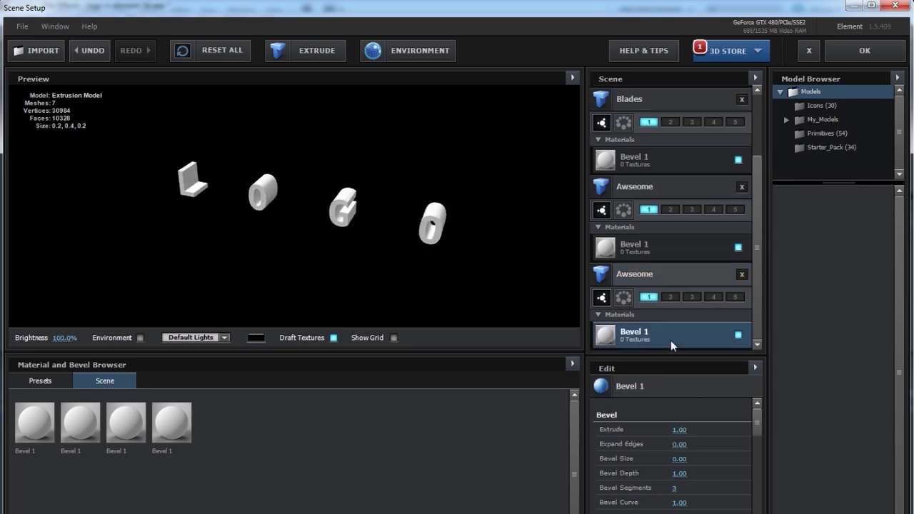
left_click(679, 430)
type(".5")
key("Return")
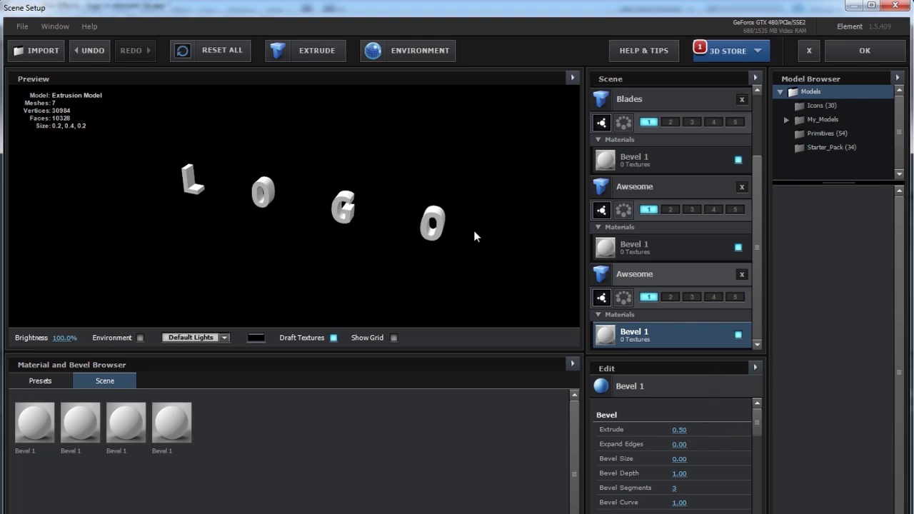
left_click_drag(758, 260, 756, 154)
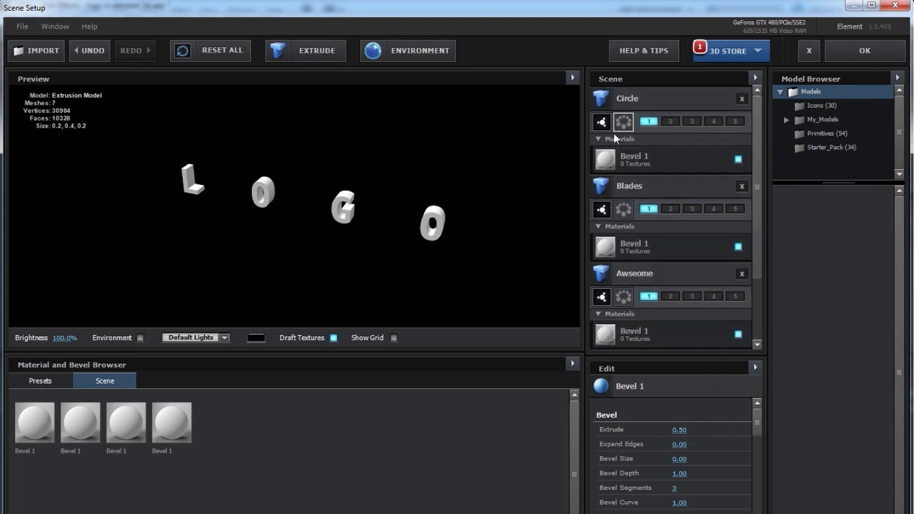
- Assign the first Awseome model to group 2 only
left_click(655, 95)
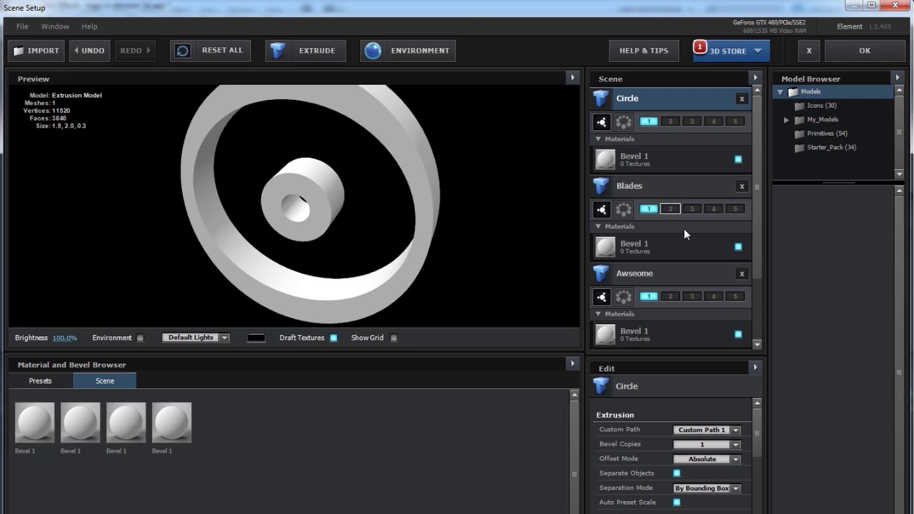
scroll(696, 267, "down", 3)
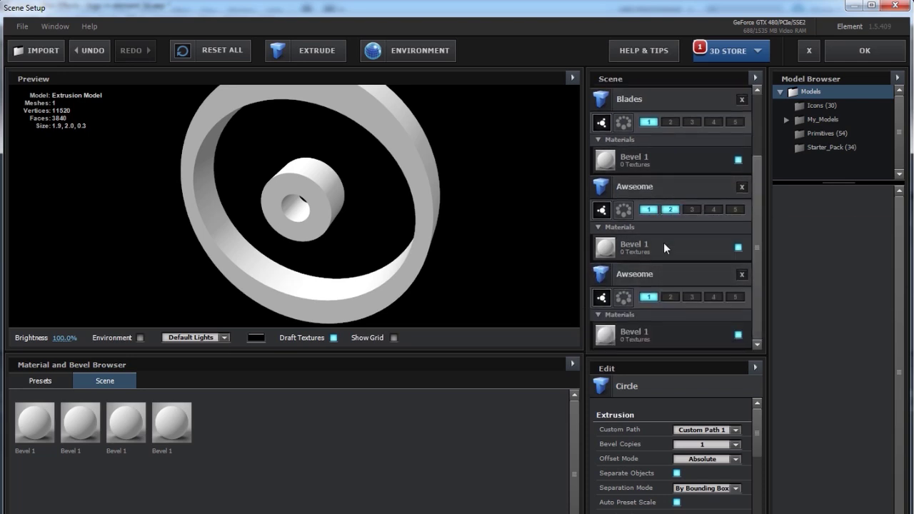
left_click(670, 210)
left_click(669, 211)
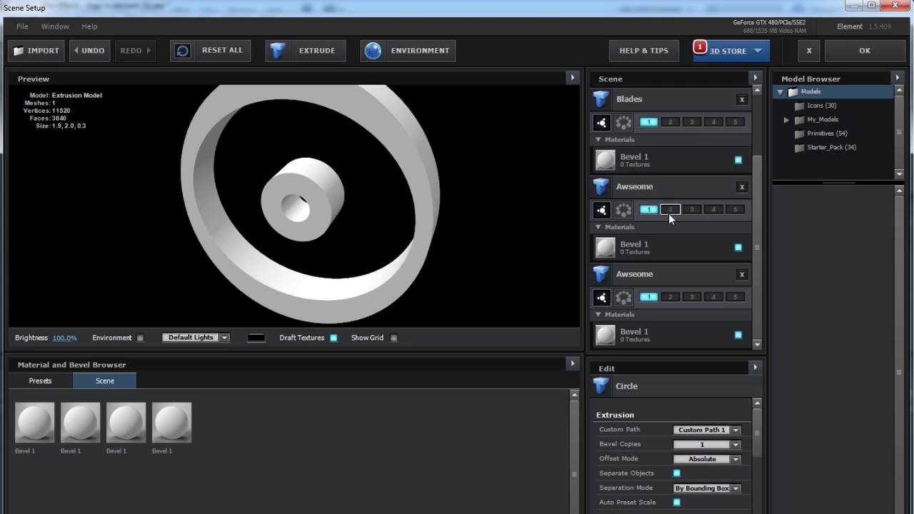
left_click_drag(669, 211, 732, 212)
left_click(648, 210)
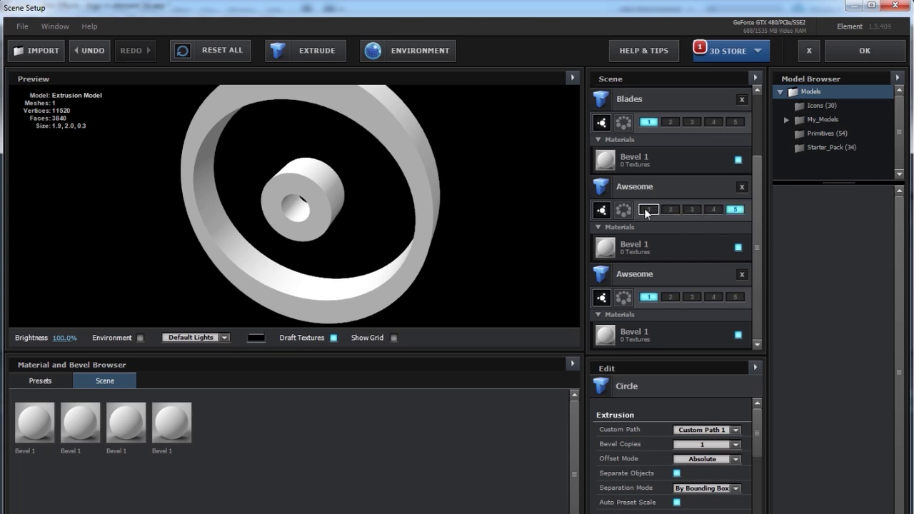
left_click(670, 210)
left_click(692, 210)
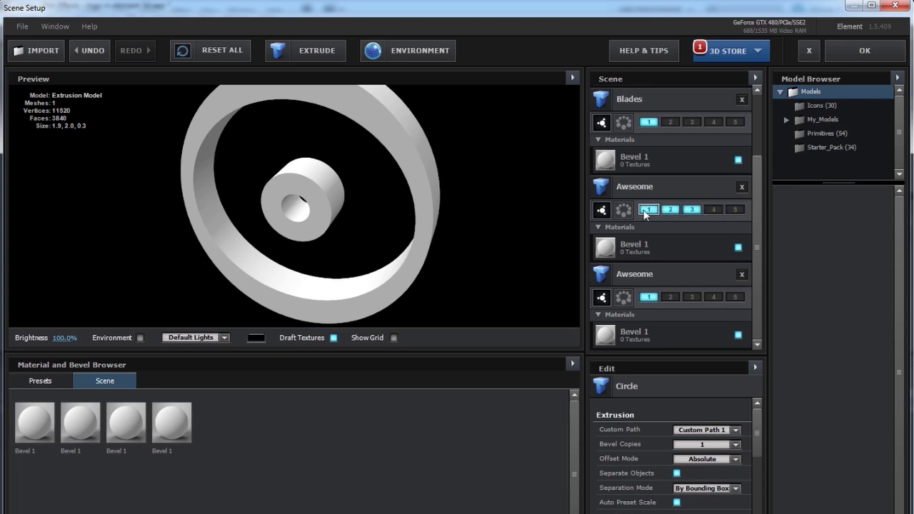
left_click(649, 210)
left_click(670, 210)
left_click(691, 210)
left_click(669, 210)
scroll(643, 271, "up", 1)
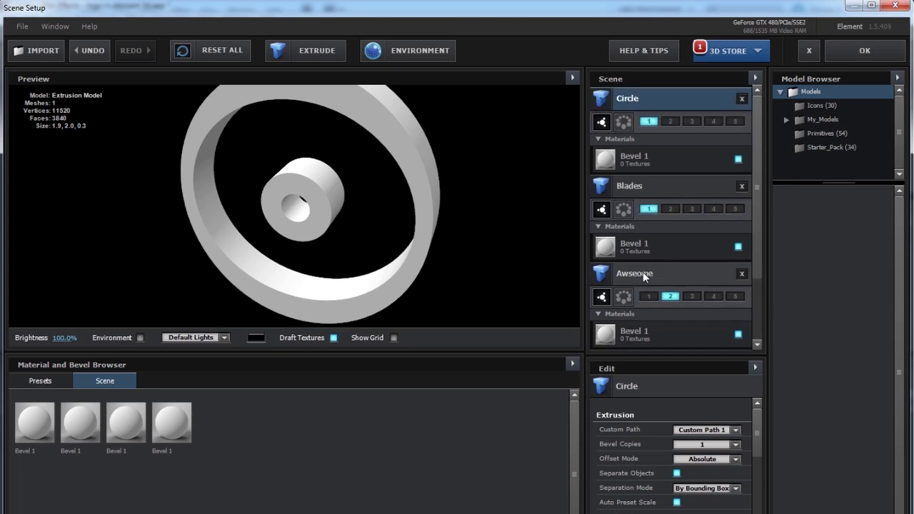
scroll(643, 272, "down", 1)
- Rename the L O G O copy to Logo and add it to group 2
double_click(638, 276)
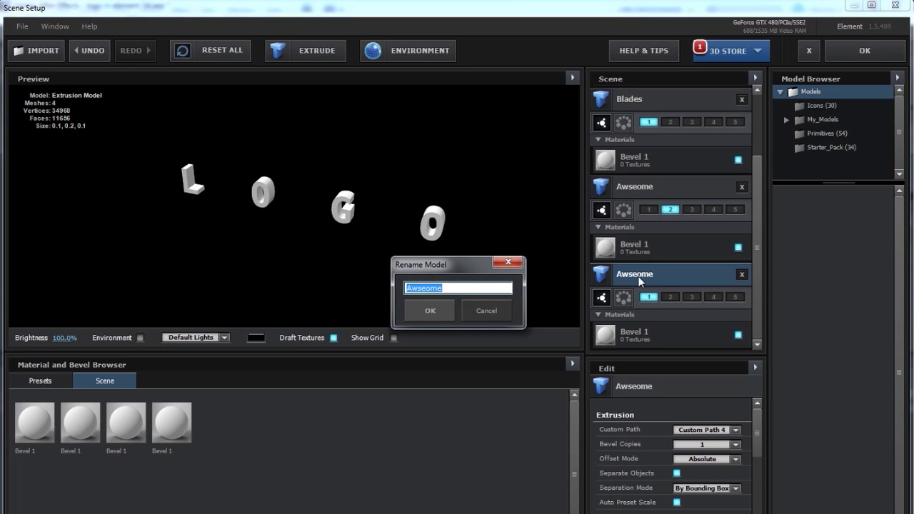
type("Logo")
key("Return")
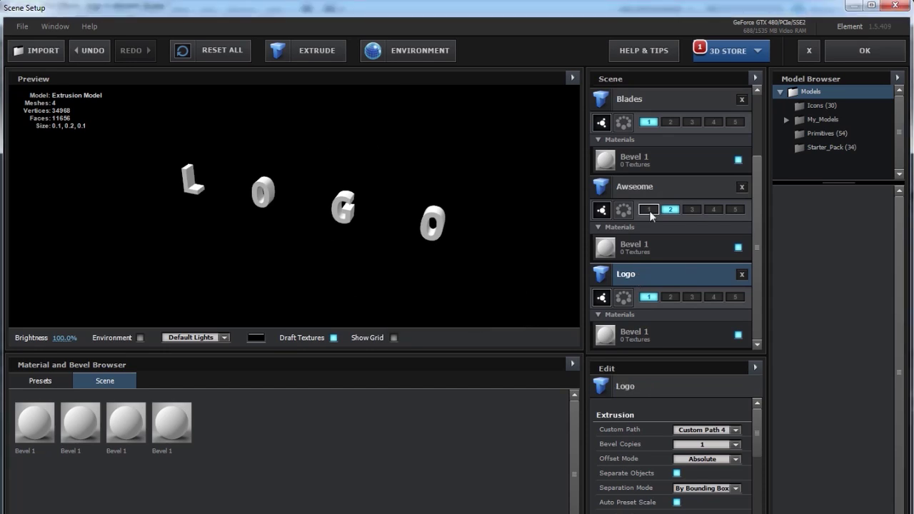
mouse_move(757, 266)
left_mouse_down()
mouse_move(758, 234)
mouse_move(755, 274)
left_mouse_up()
left_click(671, 298)
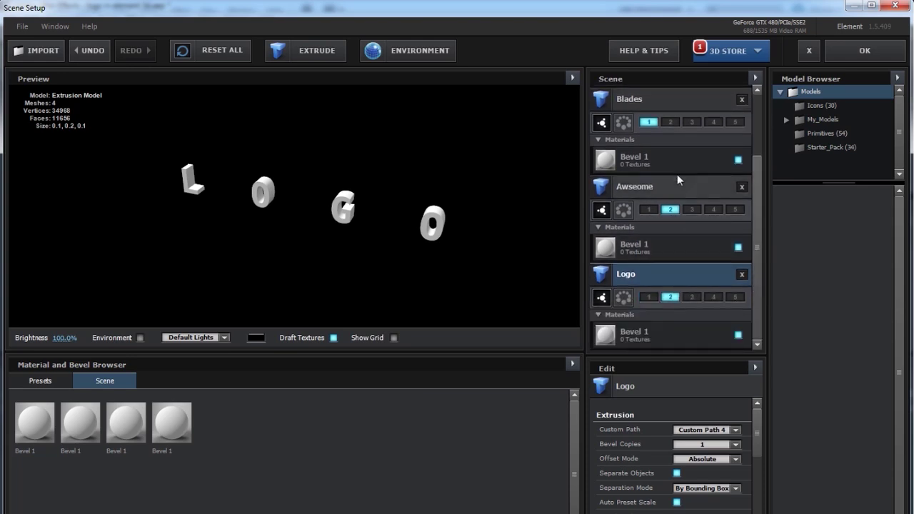
left_click(57, 380)
- Apply the Pro_Shaders Metal silver_rough material to the Logo and Awseome models
left_click(15, 410)
left_click(41, 426)
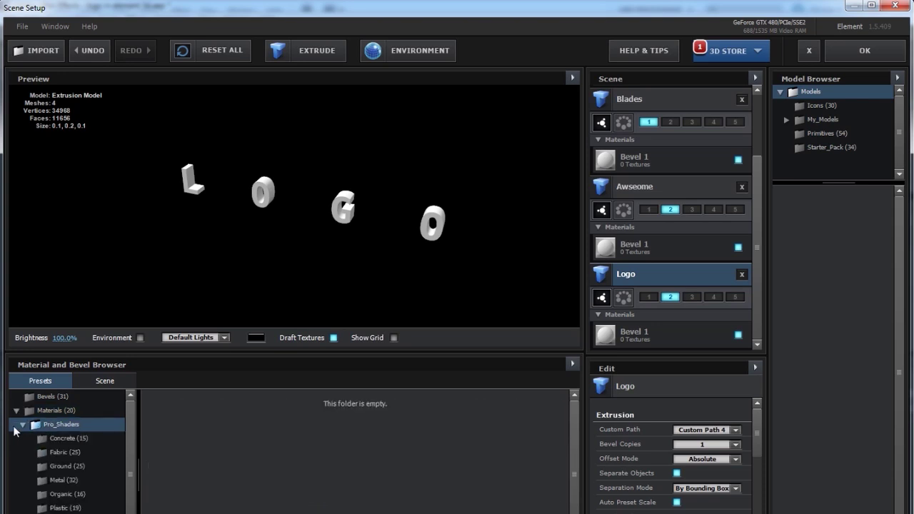
left_click(57, 480)
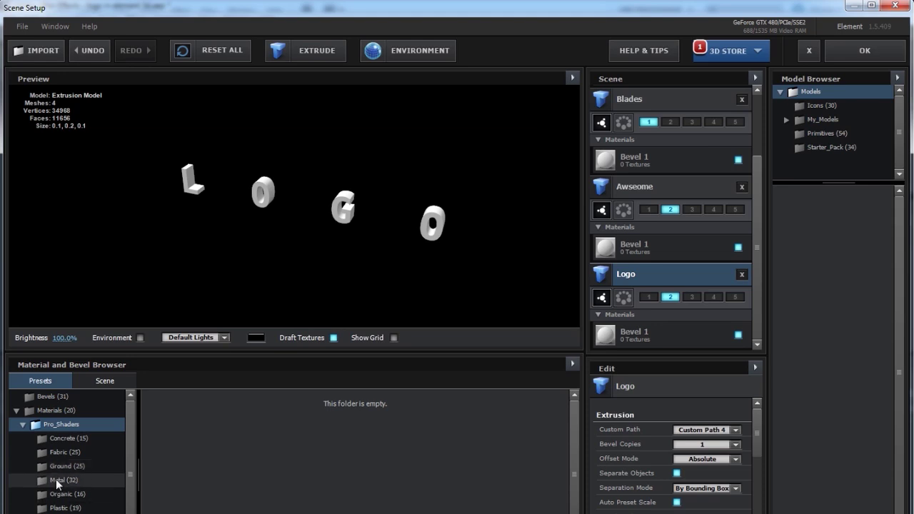
scroll(490, 480, "down", 1)
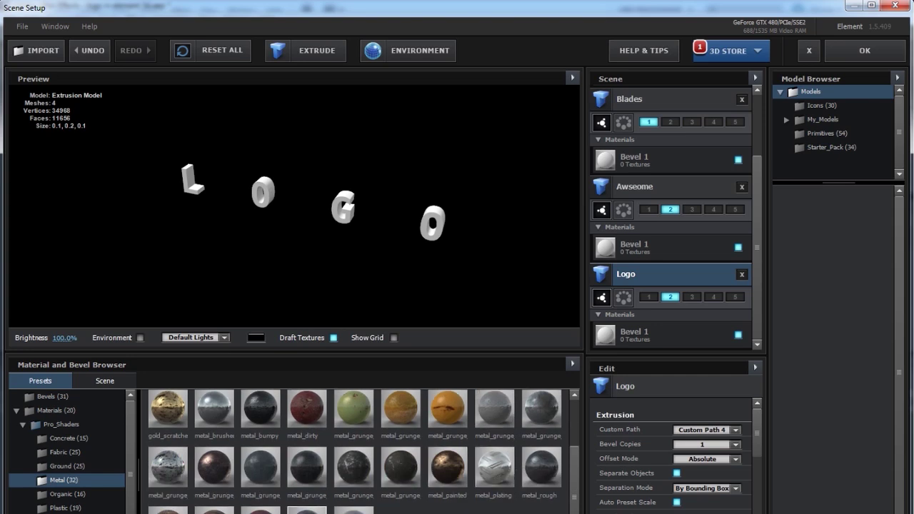
left_click_drag(400, 421, 436, 237)
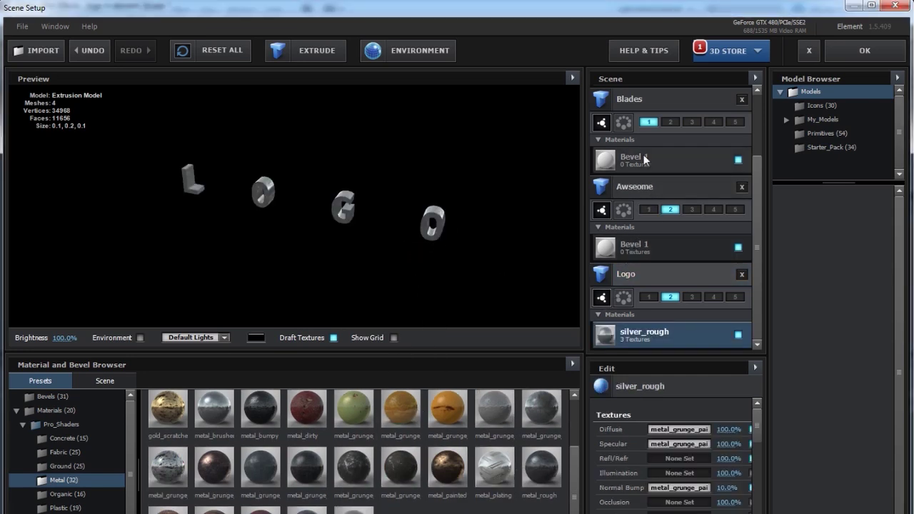
left_click(643, 192)
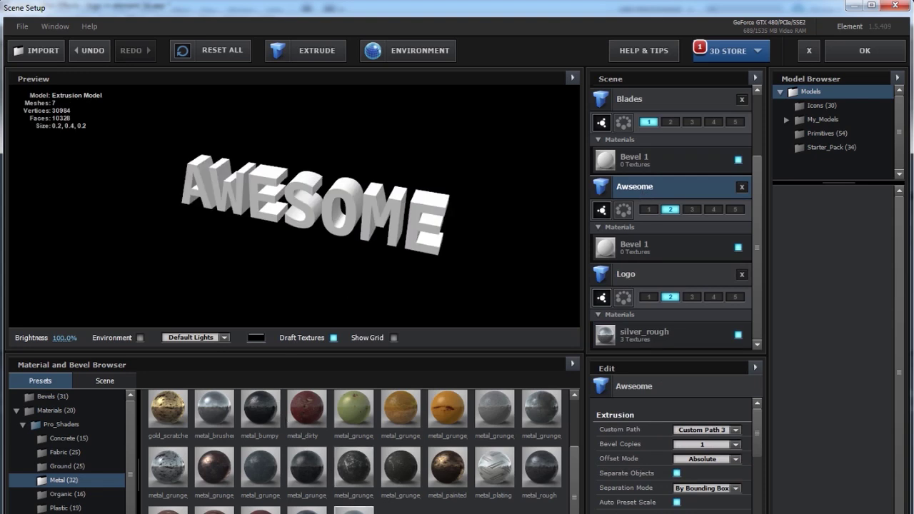
left_click_drag(354, 509, 372, 214)
- Apply silver_rough to the Blades and Circle models and close Scene Setup
scroll(671, 174, "up", 2)
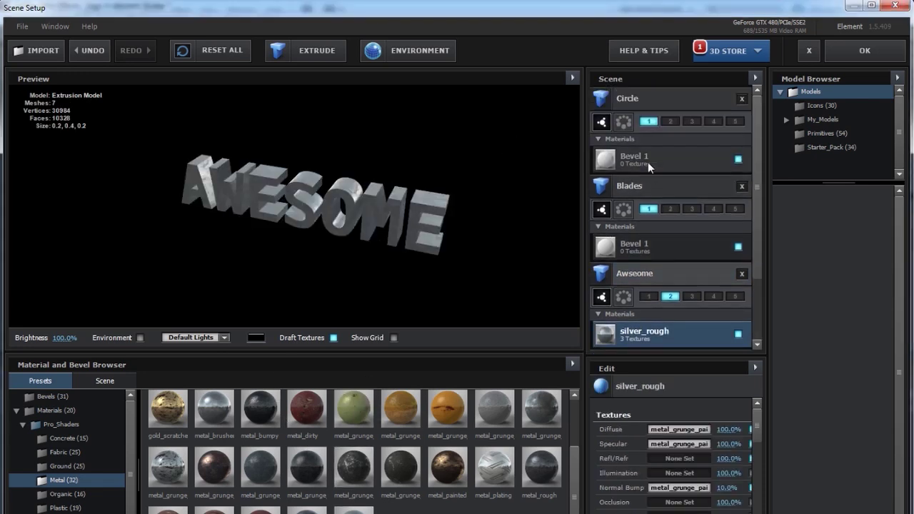
left_click(646, 188)
left_click_drag(355, 509, 361, 280)
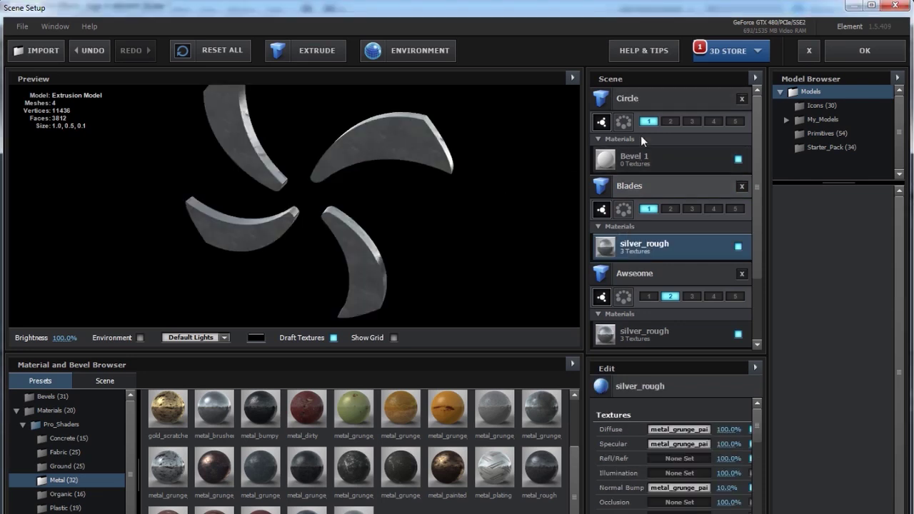
left_click(641, 100)
left_click_drag(354, 508, 417, 233)
scroll(326, 242, "up", 3)
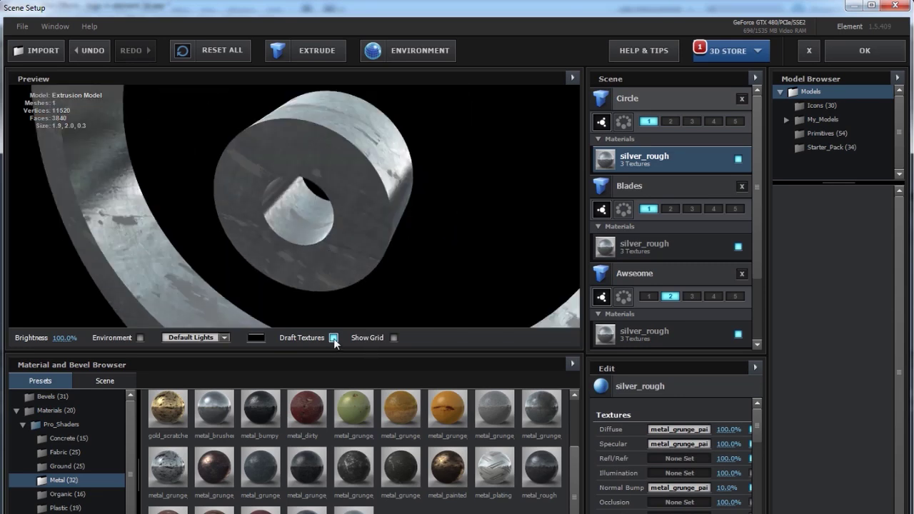
scroll(369, 225, "up", 5)
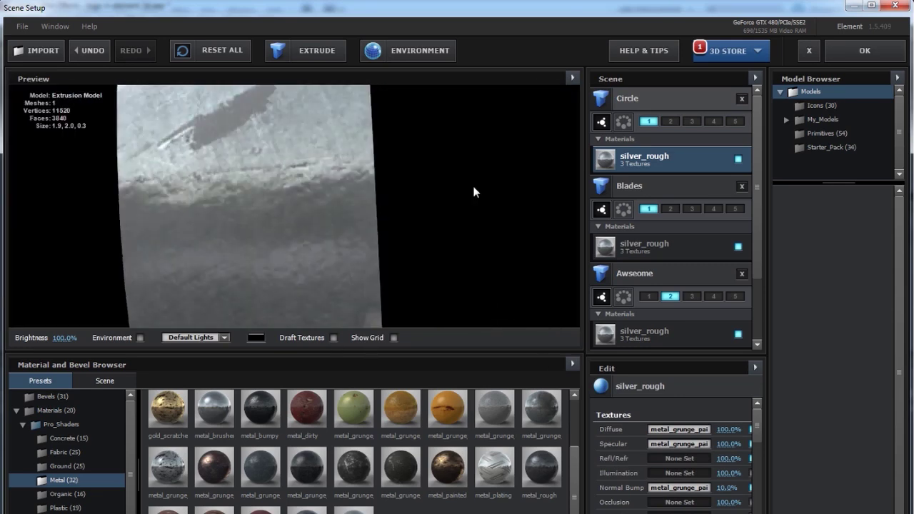
scroll(471, 215, "down", 5)
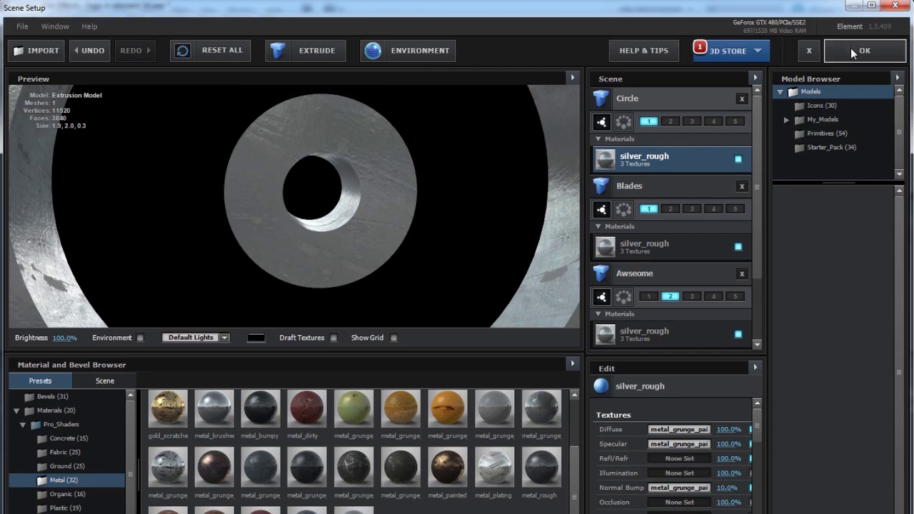
left_click(851, 48)
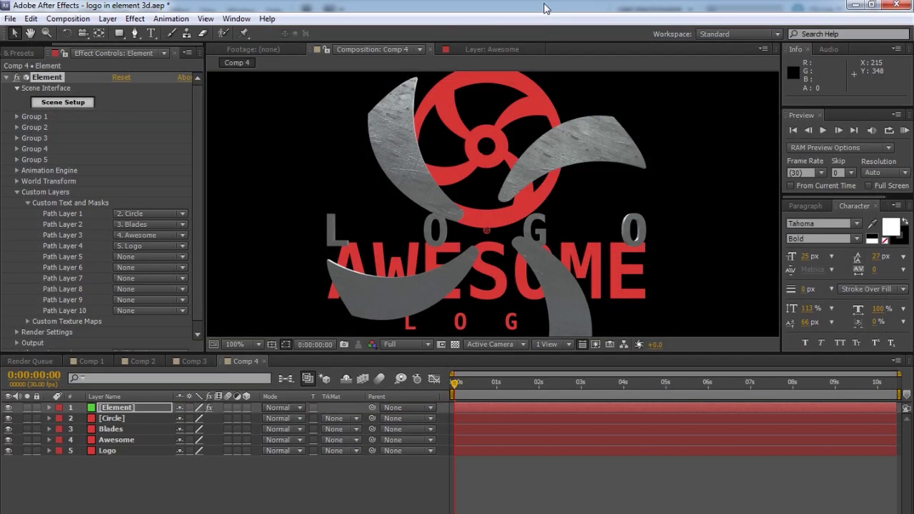
- Set Group 1's Particle Replicator Particle Count to 2
key("comma")
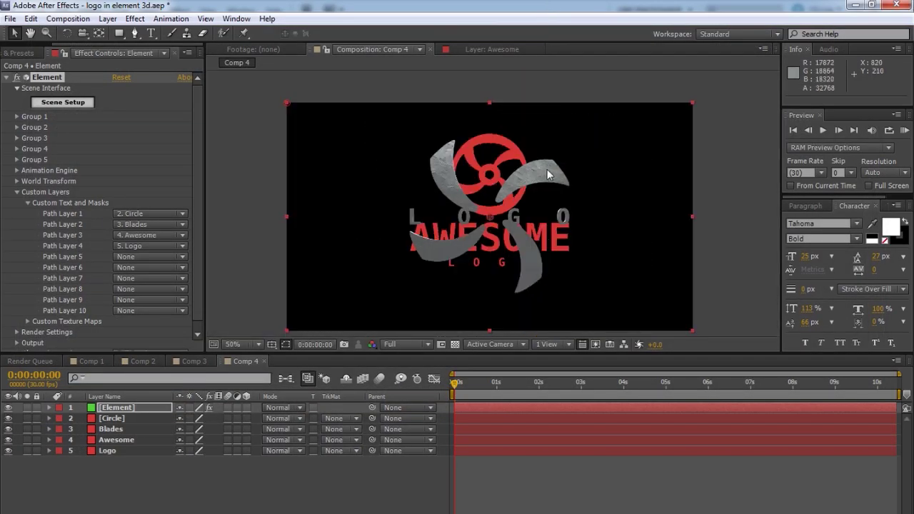
key("period")
key("comma")
key("period")
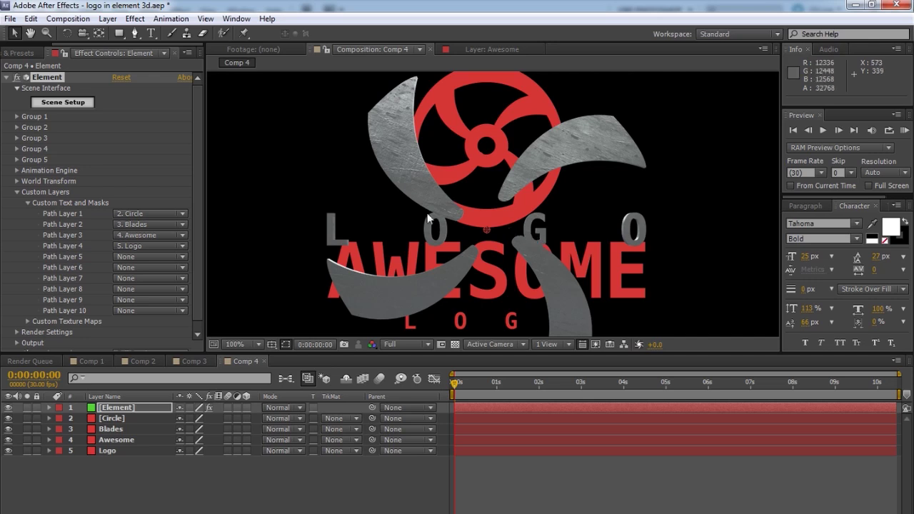
left_click(29, 202)
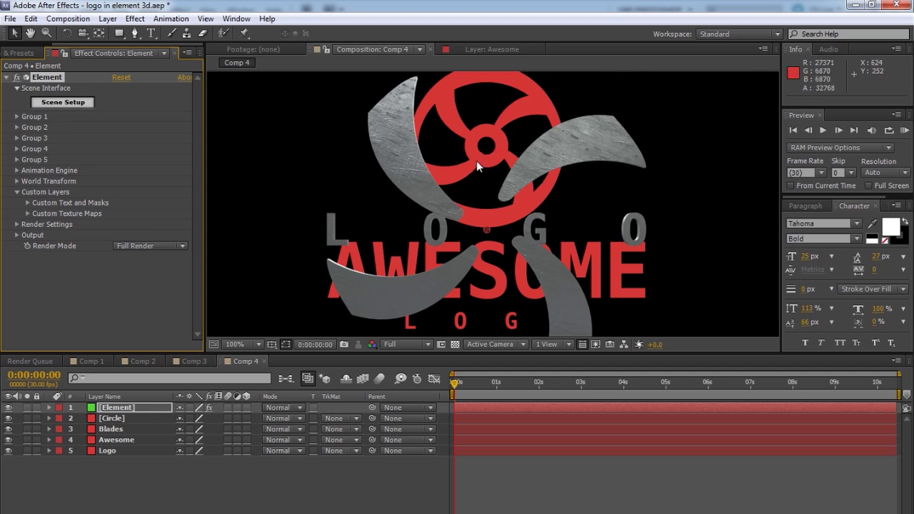
left_click(17, 117)
left_click(27, 127)
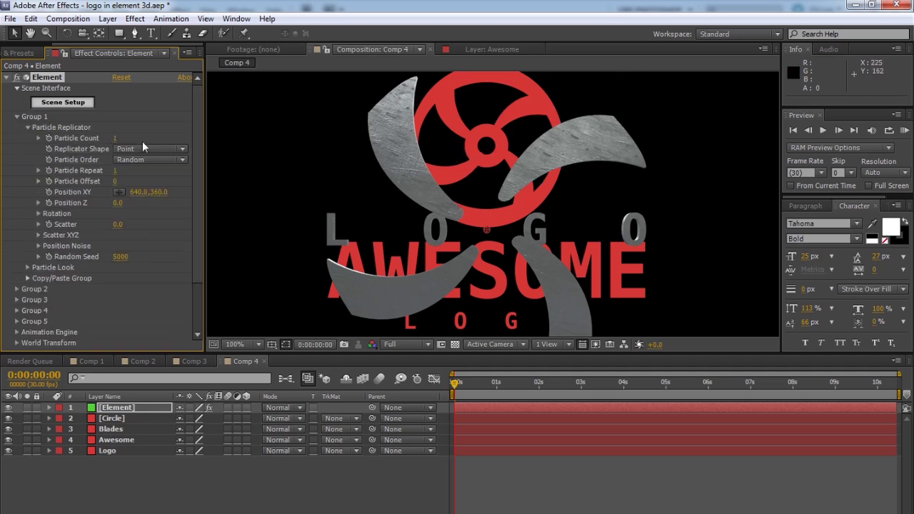
left_click(117, 140)
type("2")
key("Return")
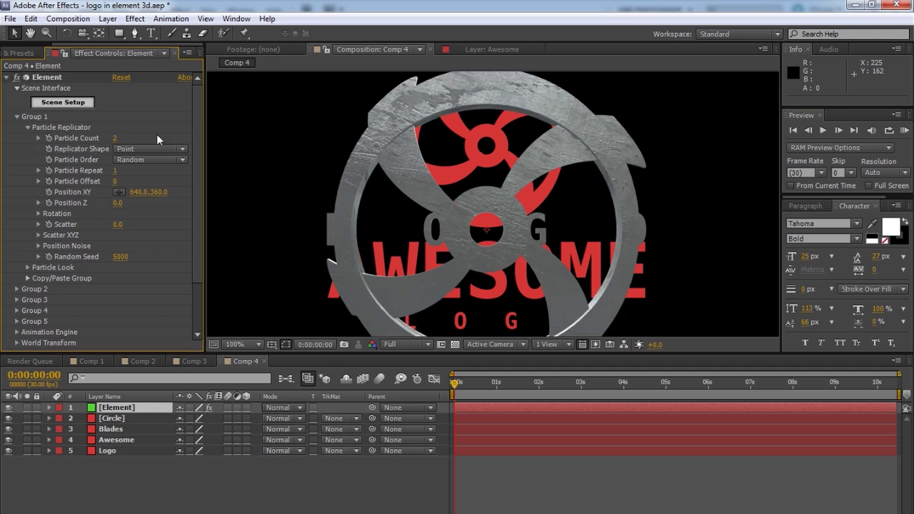
- Set Group 2's Particle Count to 2 and move its Position XY to 640, 621
left_click(18, 117)
left_click(18, 127)
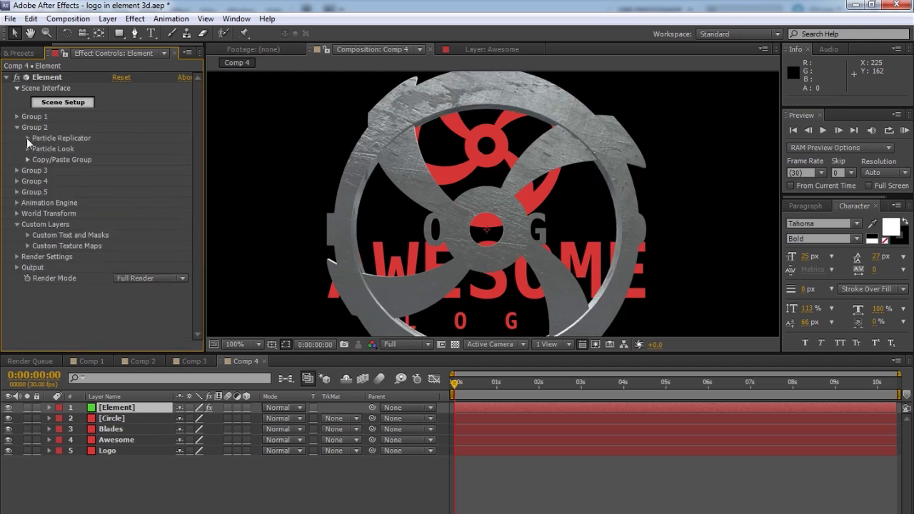
left_click(28, 138)
left_click(116, 150)
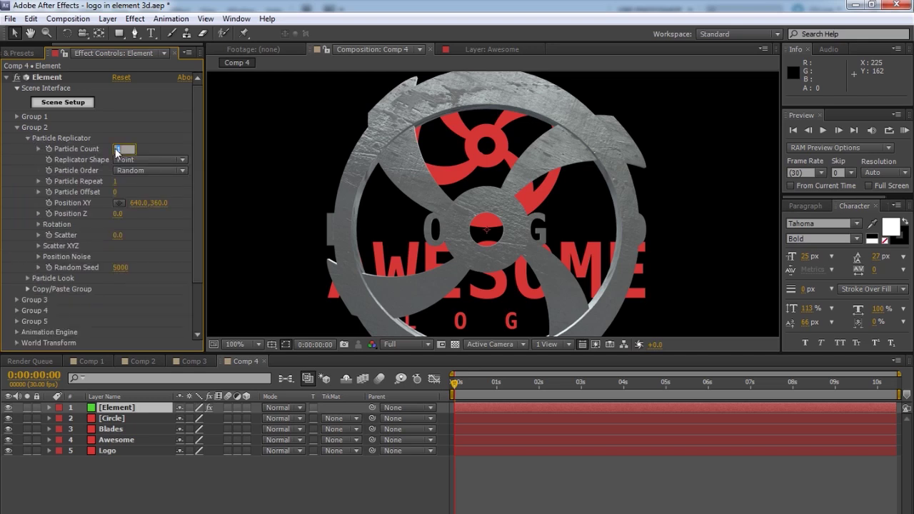
key("Return")
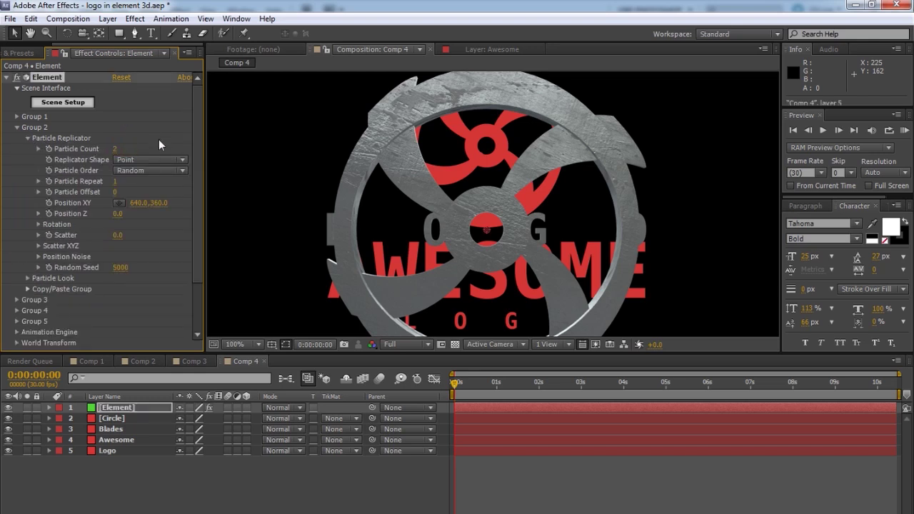
scroll(368, 180, "down", 2)
scroll(368, 184, "up", 2)
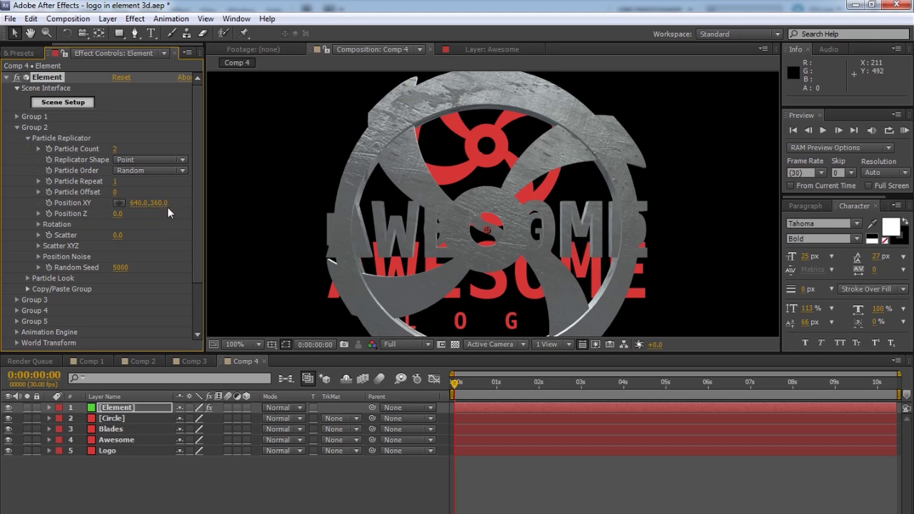
left_click_drag(161, 203, 326, 203)
scroll(515, 225, "down", 2)
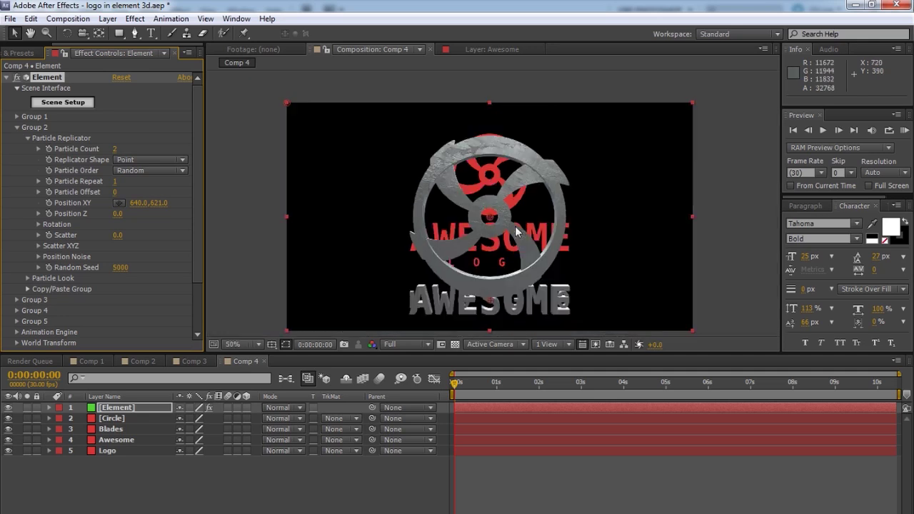
scroll(587, 255, "down", 1)
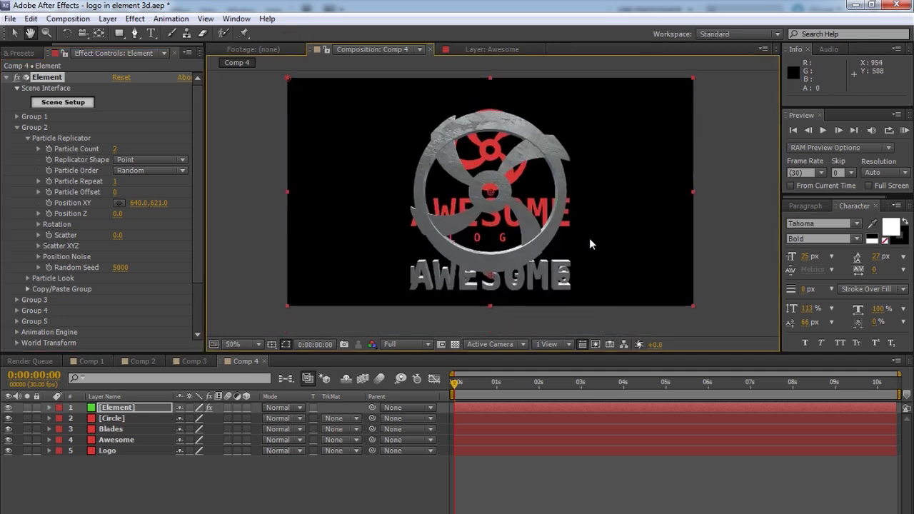
- Add a new camera layer to Comp 4 with default settings
right_click(319, 501)
mouse_move(345, 378)
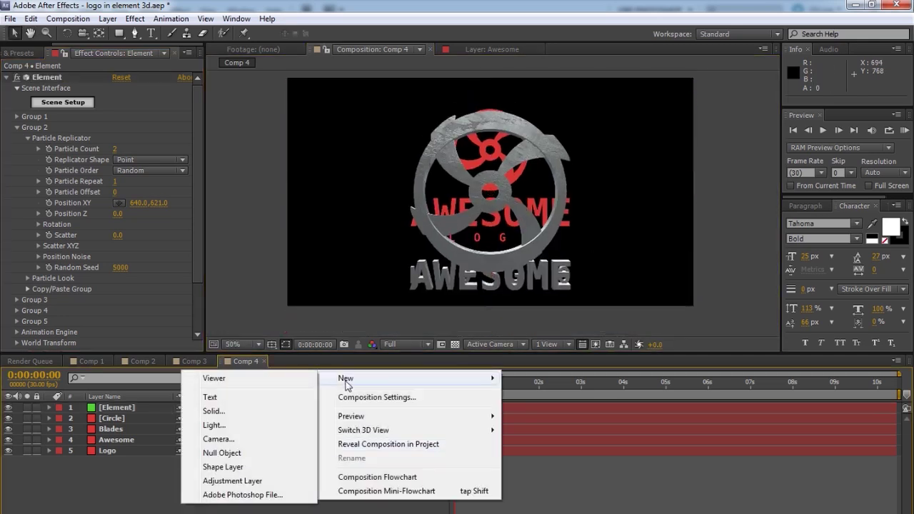
left_click(219, 440)
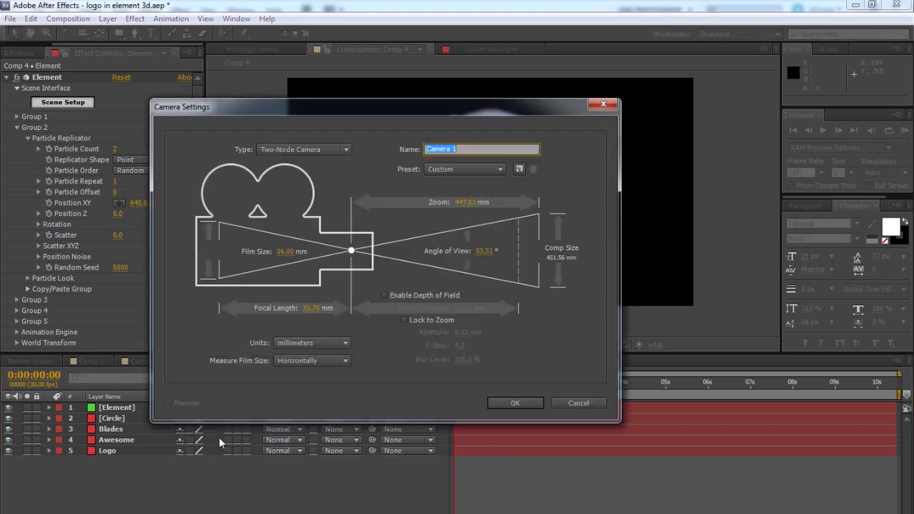
left_click(516, 400)
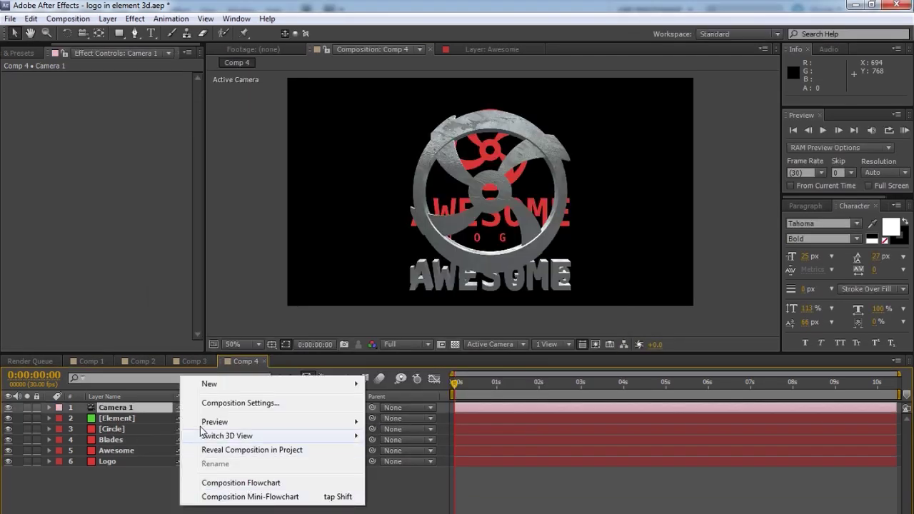
- Add a 3D Null 3 layer, parent Camera 1 to it, and move the null
mouse_move(219, 386)
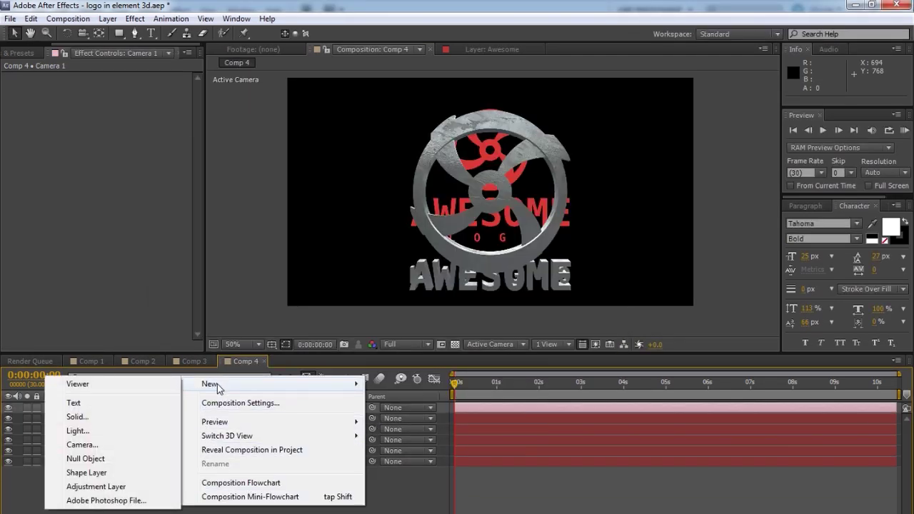
left_click(84, 459)
left_click(246, 408)
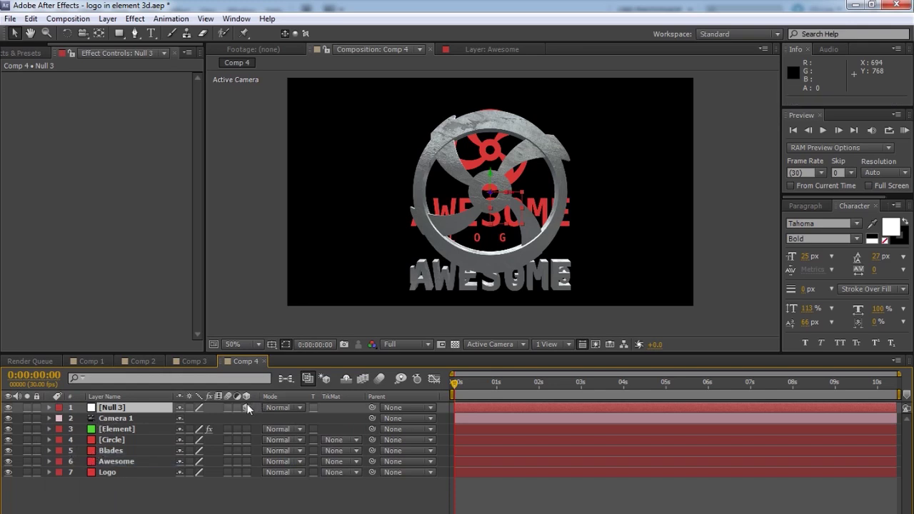
left_click(140, 421)
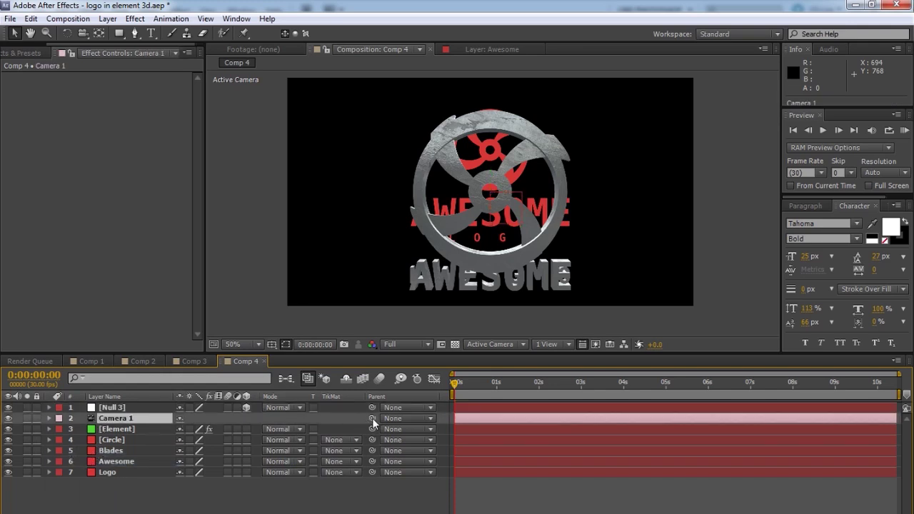
left_click_drag(371, 418, 115, 412)
left_click(115, 408)
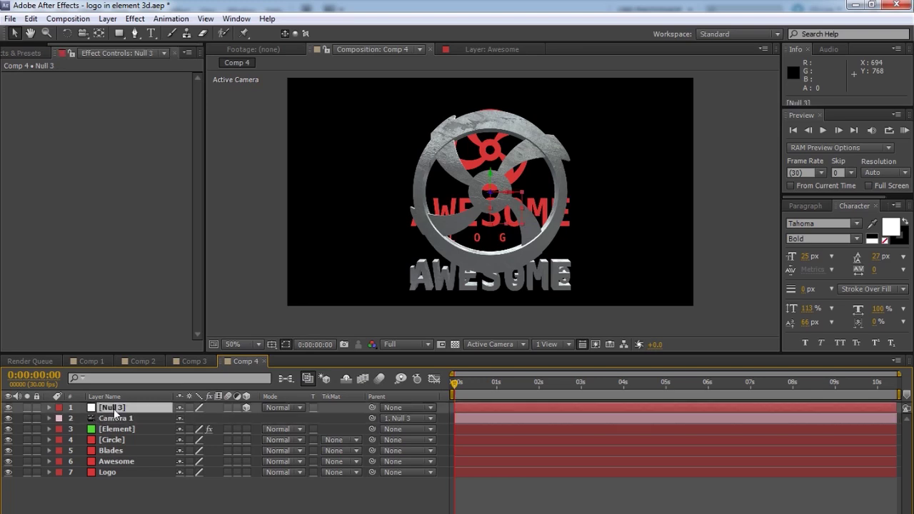
left_click_drag(492, 195, 723, 130)
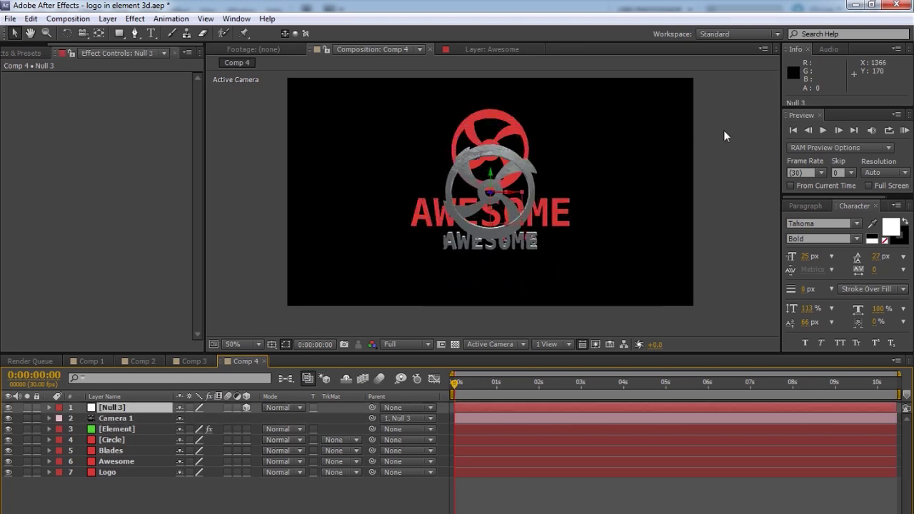
- Drag Null 3 until the silver wheel lines up over the red emblem
key("space")
left_click_drag(578, 181, 577, 183)
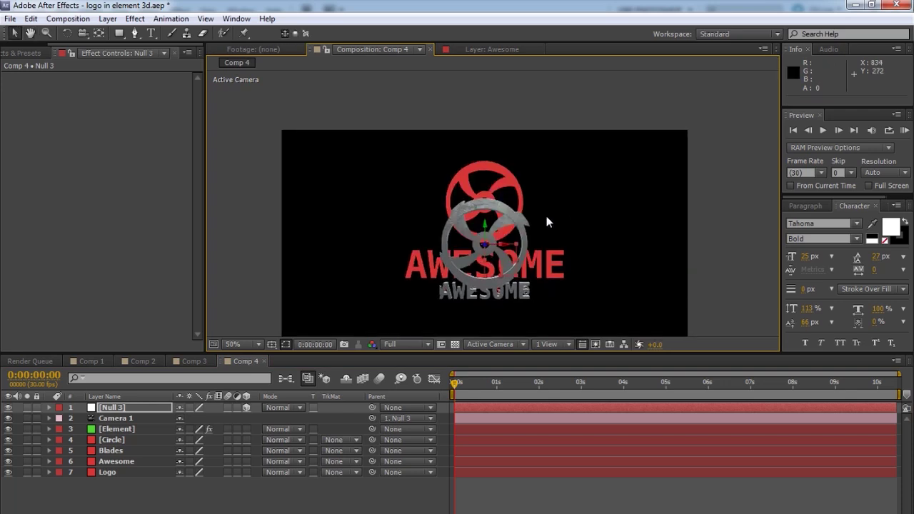
scroll(547, 216, "up", 2)
left_click_drag(611, 150, 606, 191)
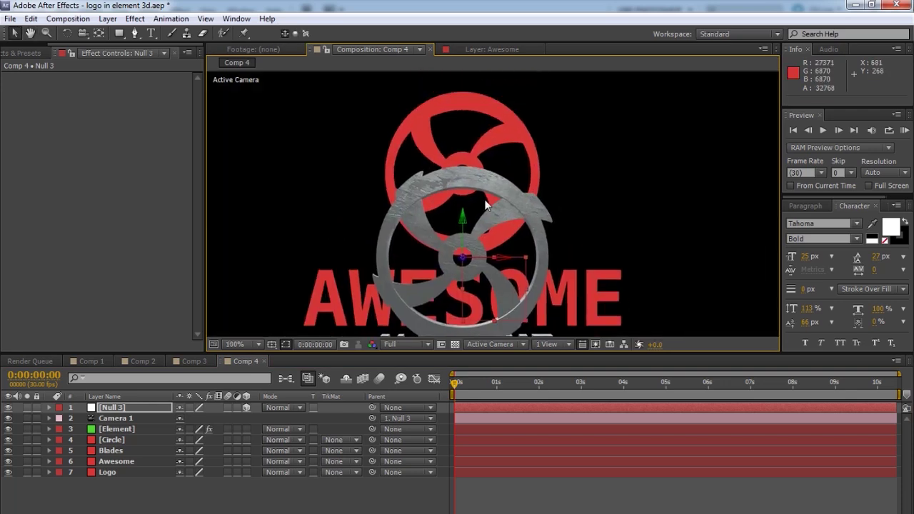
left_click_drag(466, 217, 543, 173)
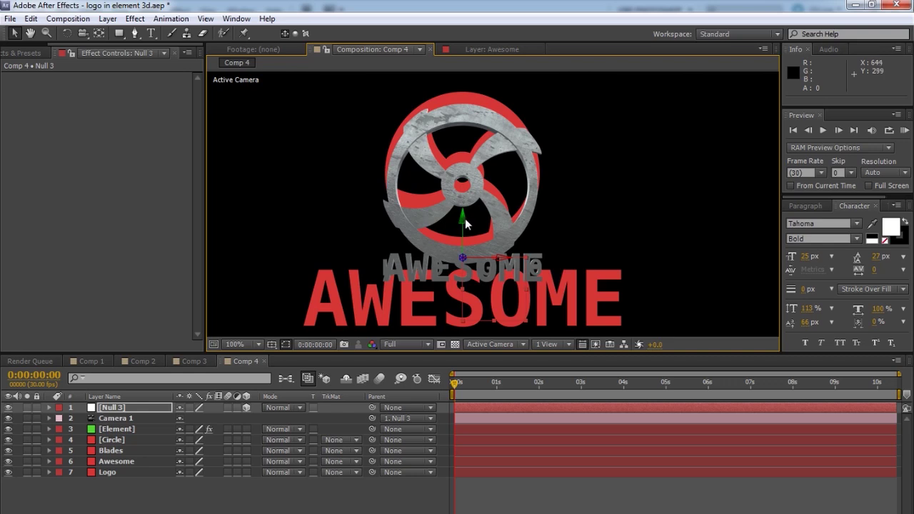
mouse_move(462, 226)
left_mouse_down()
mouse_move(462, 270)
mouse_move(448, 284)
mouse_move(465, 220)
left_mouse_up()
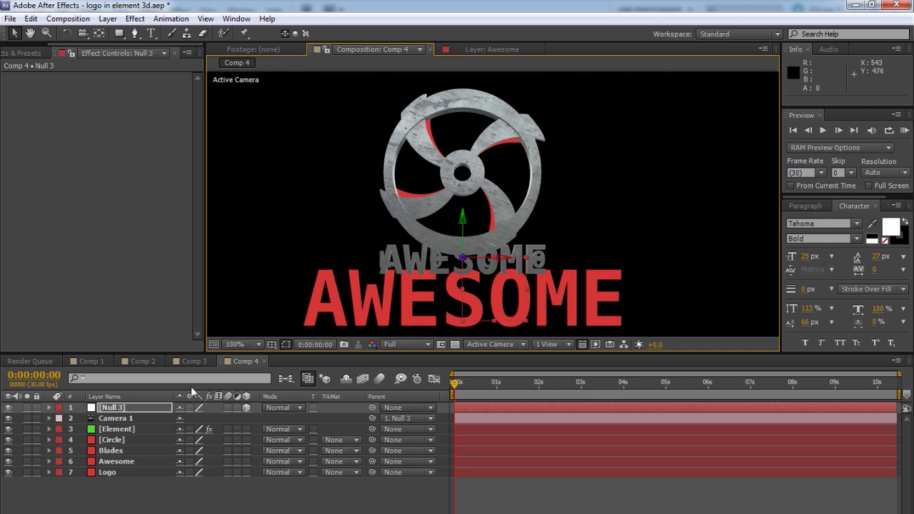
- Move Group 2's Position XY to 640, 742 and set the Blades model's scale to 8
left_click(123, 429)
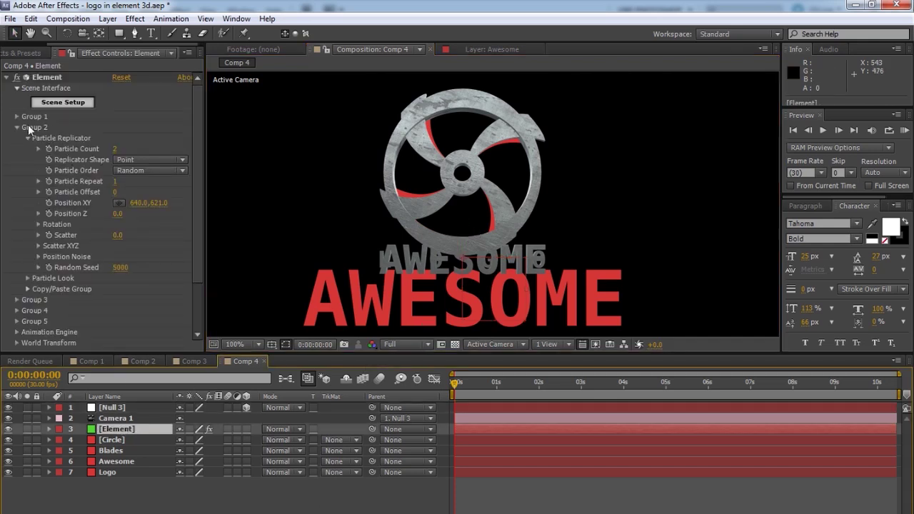
left_click_drag(161, 202, 245, 194)
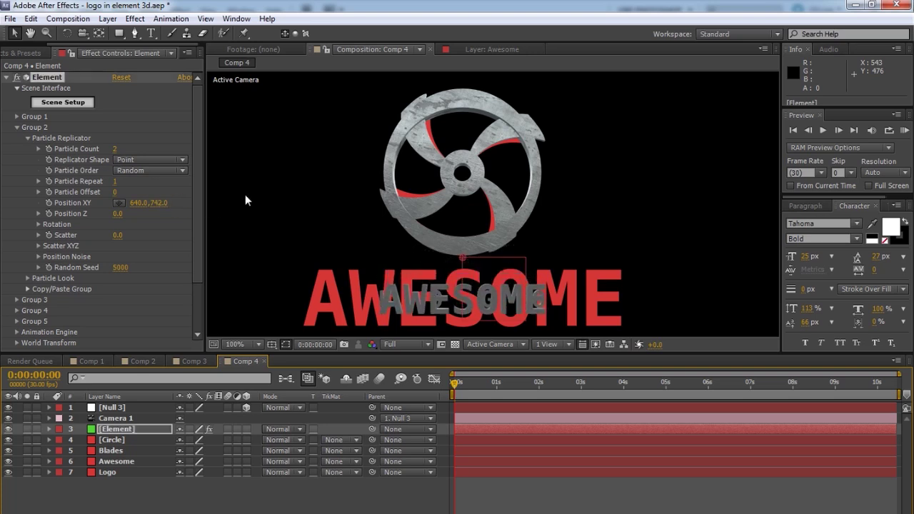
left_click(64, 103)
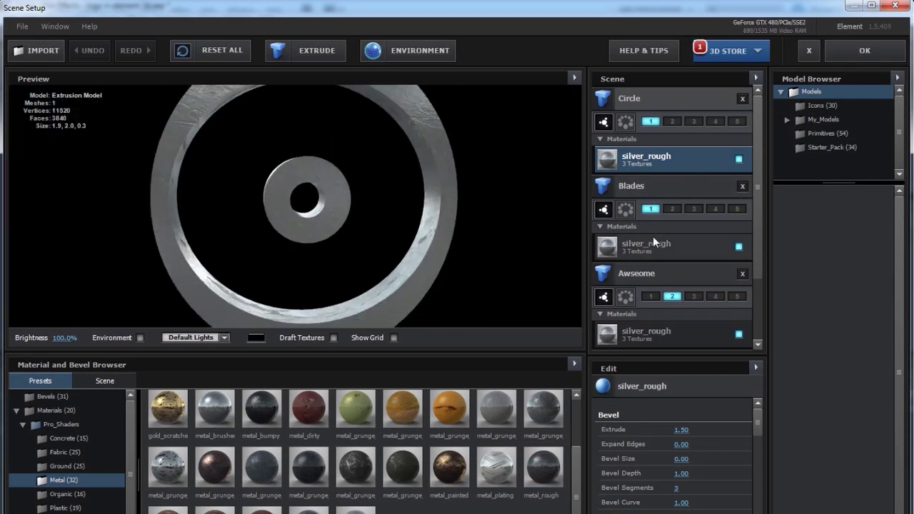
left_click(641, 192)
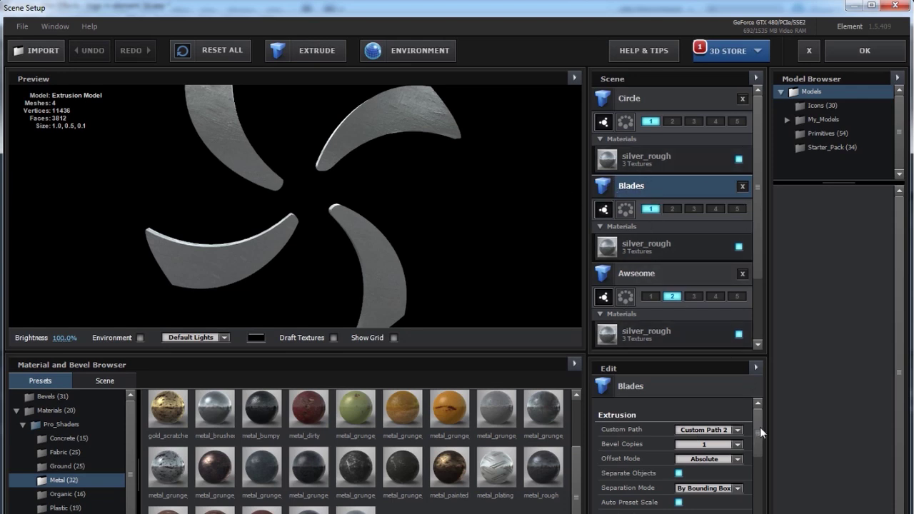
left_click_drag(760, 428, 757, 500)
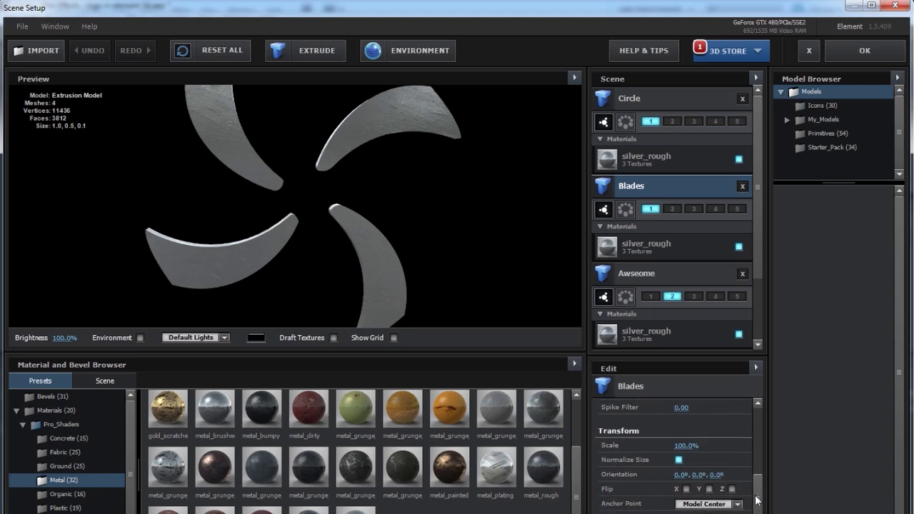
left_click(688, 446)
type("80")
key("Return")
left_click(855, 51)
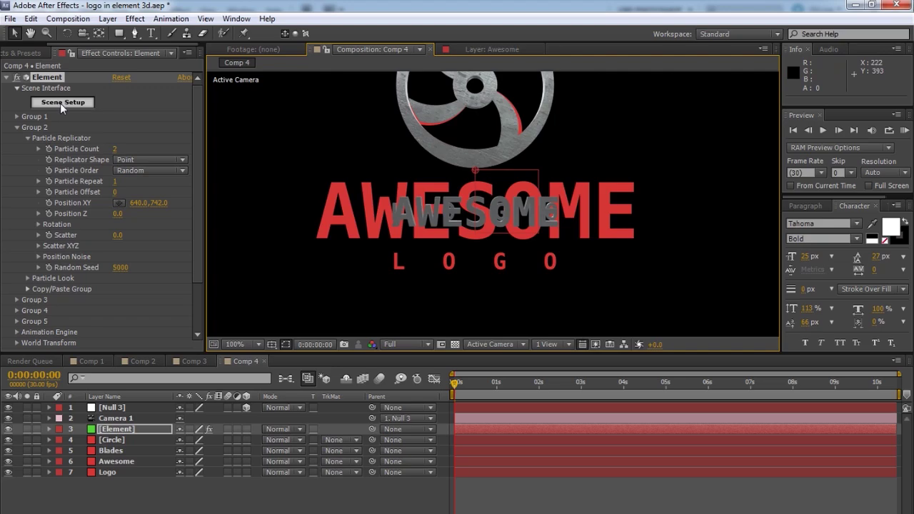
- Assign the Logo model to group 3 in Scene Setup and apply the change
left_click(63, 102)
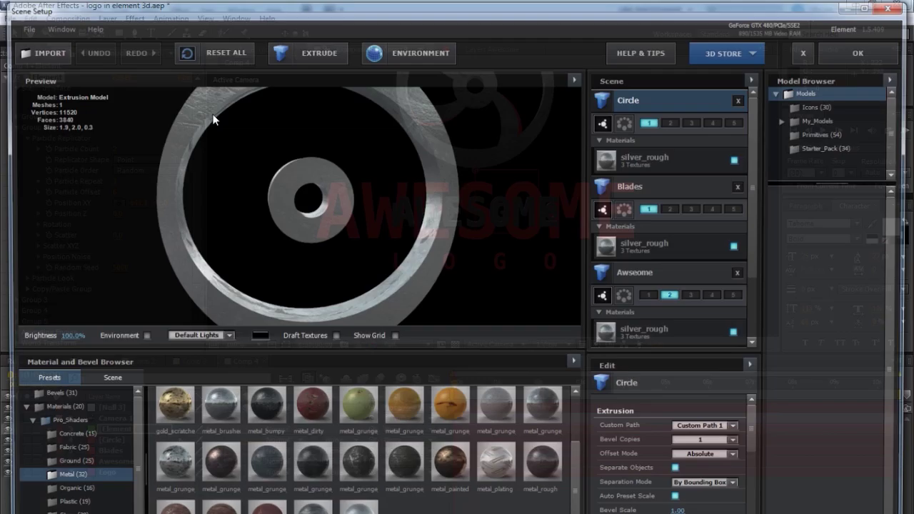
scroll(660, 254, "down", 3)
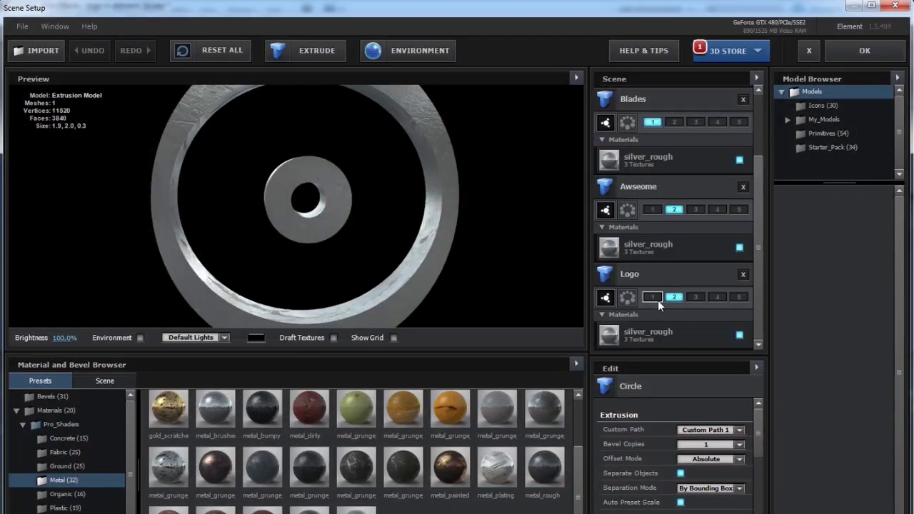
left_click(695, 296)
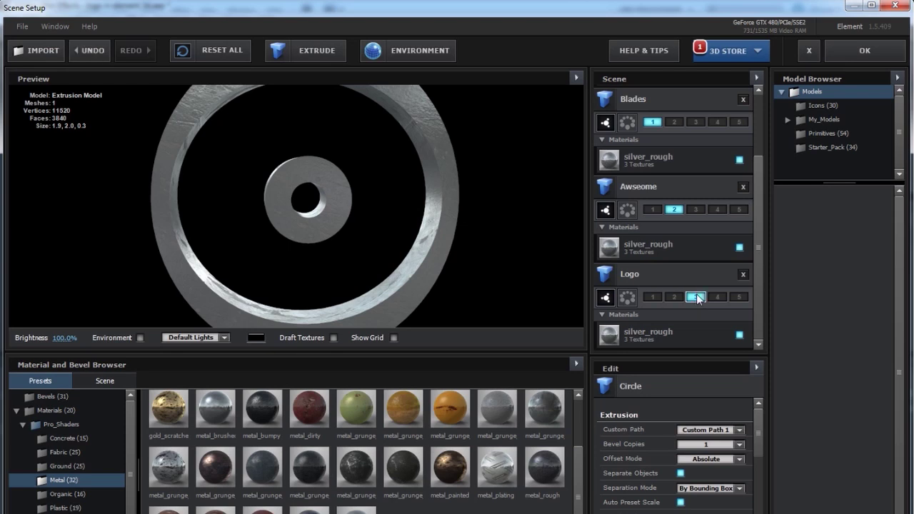
scroll(699, 255, "up", 3)
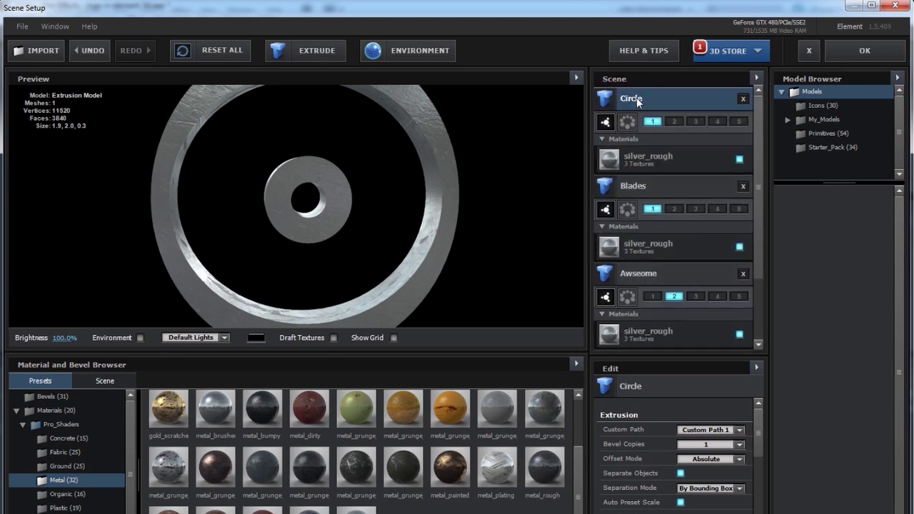
scroll(683, 236, "down", 1)
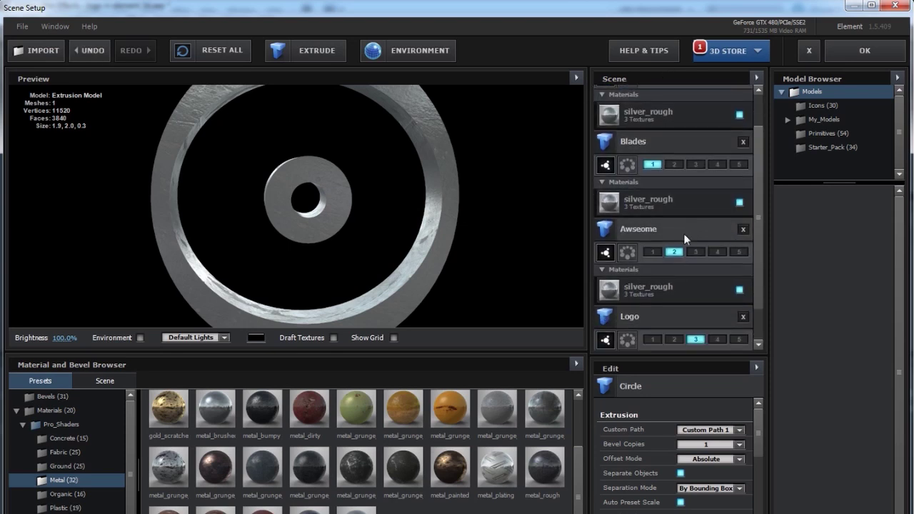
scroll(683, 258, "down", 1)
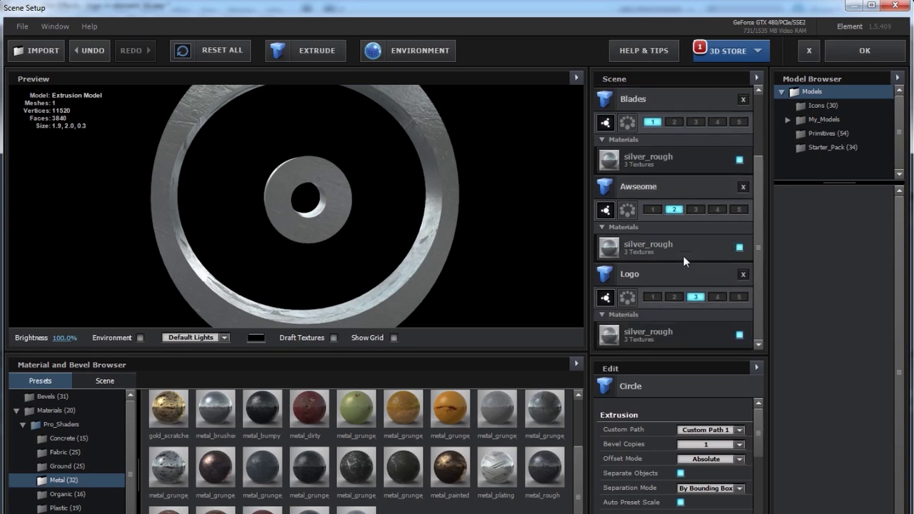
left_click(864, 50)
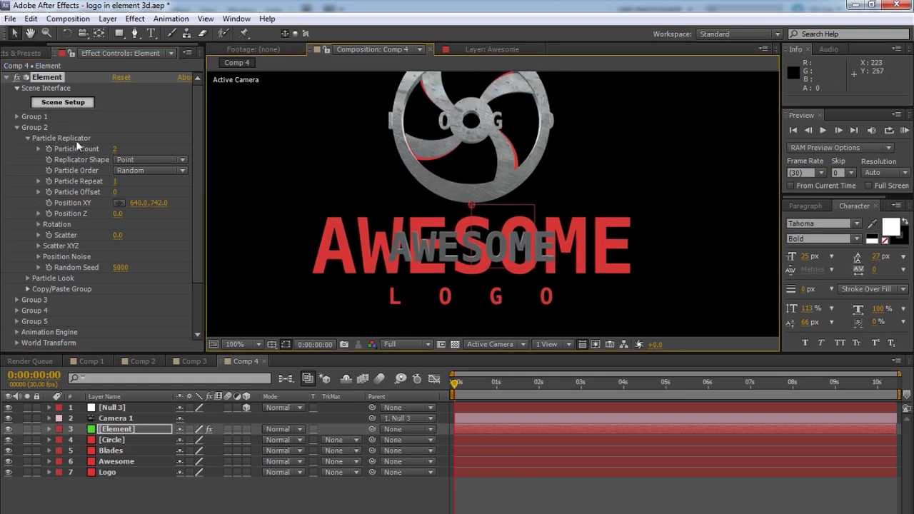
- Set Group 2's Particle Look Size to 19.19 and Position XY to 640, 735
left_click(27, 278)
scroll(41, 280, "down", 1)
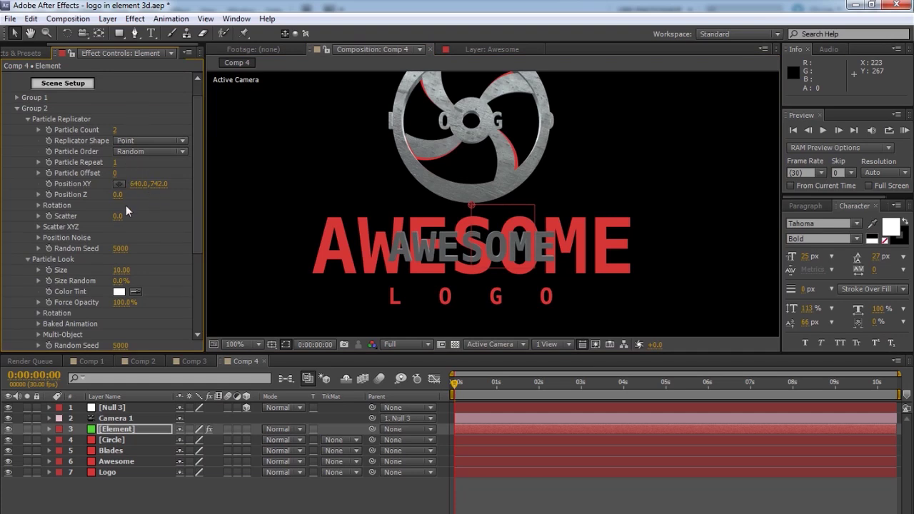
left_click_drag(122, 271, 684, 255)
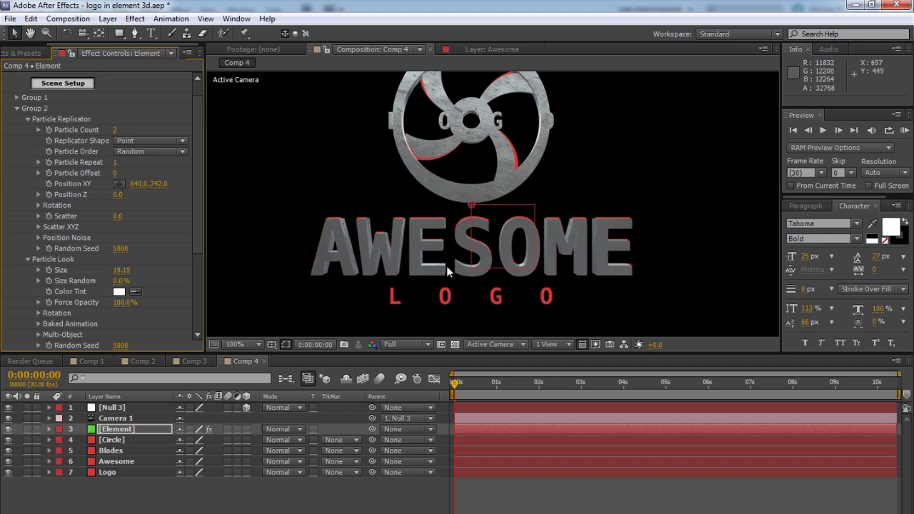
left_click_drag(161, 184, 158, 184)
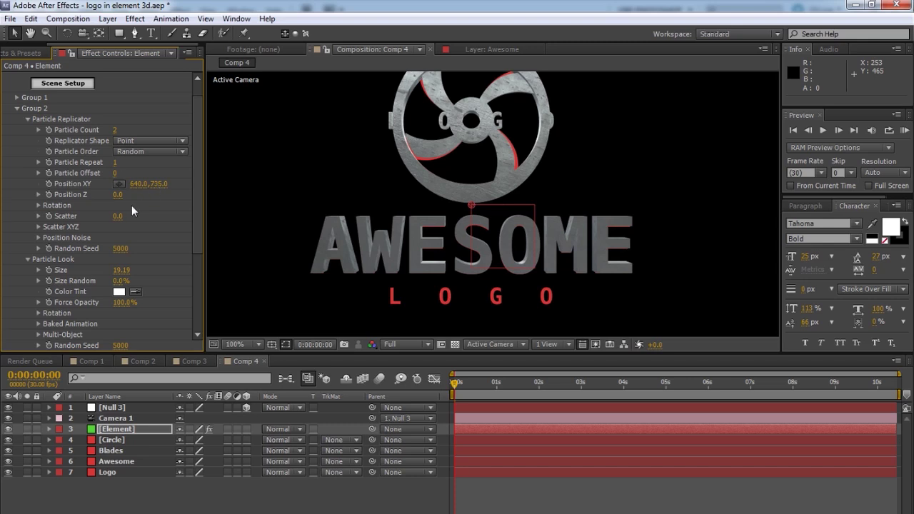
left_click(16, 108)
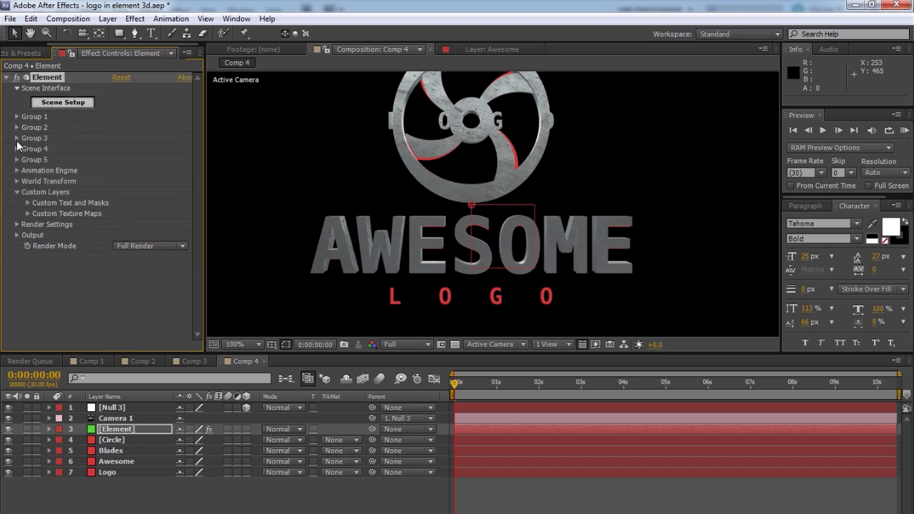
- Set Group 3's Position XY to 640, 892 so LOGO sits beneath AWESOME
left_click(16, 139)
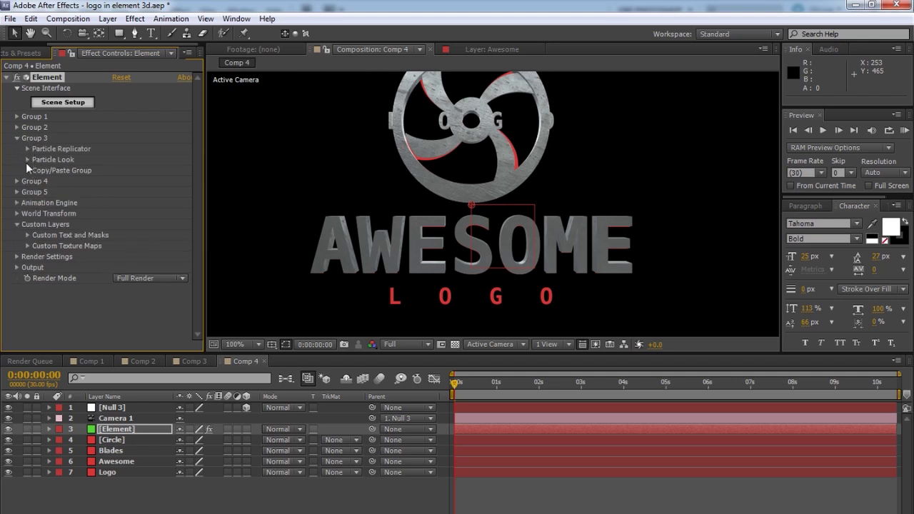
left_click(27, 149)
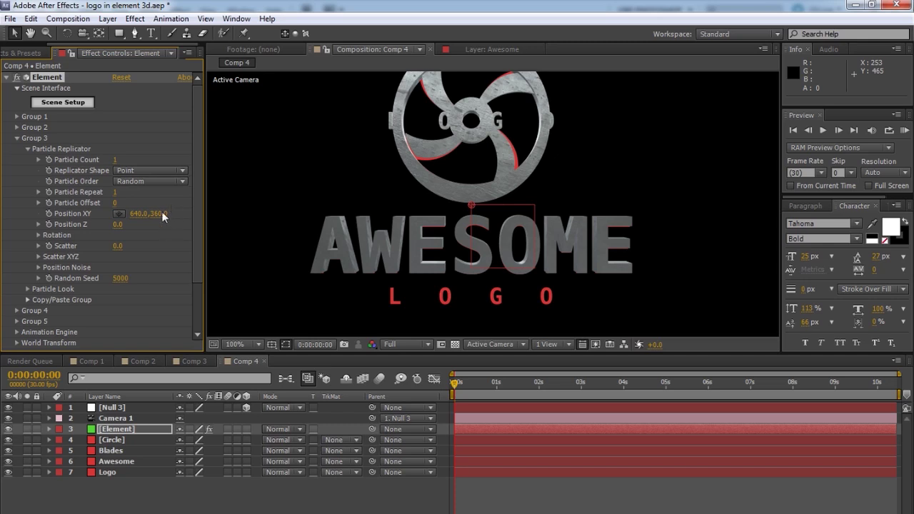
left_click_drag(175, 213, 493, 222)
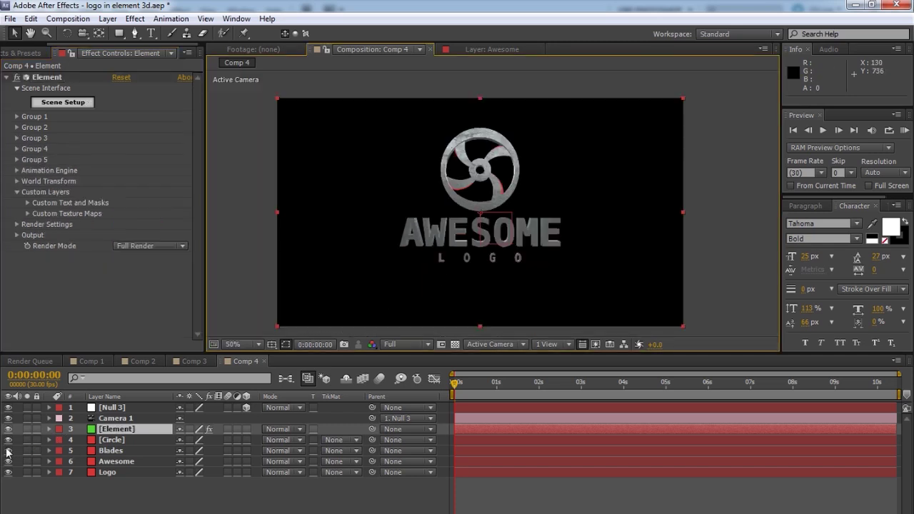
- Hide layers 4–7 (Circle, Blades, Awesome, Logo) and move Null 3 along Y to lower the silver logo
left_click_drag(8, 443, 8, 478)
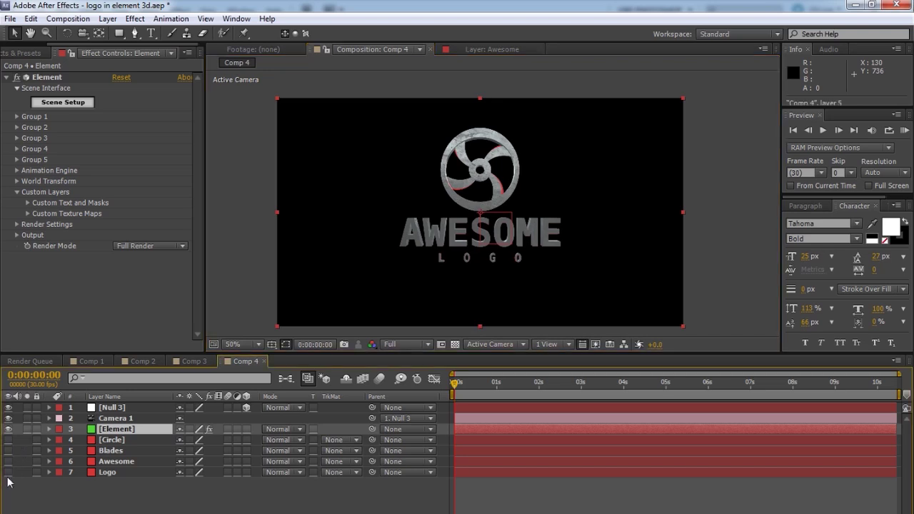
left_click(125, 408)
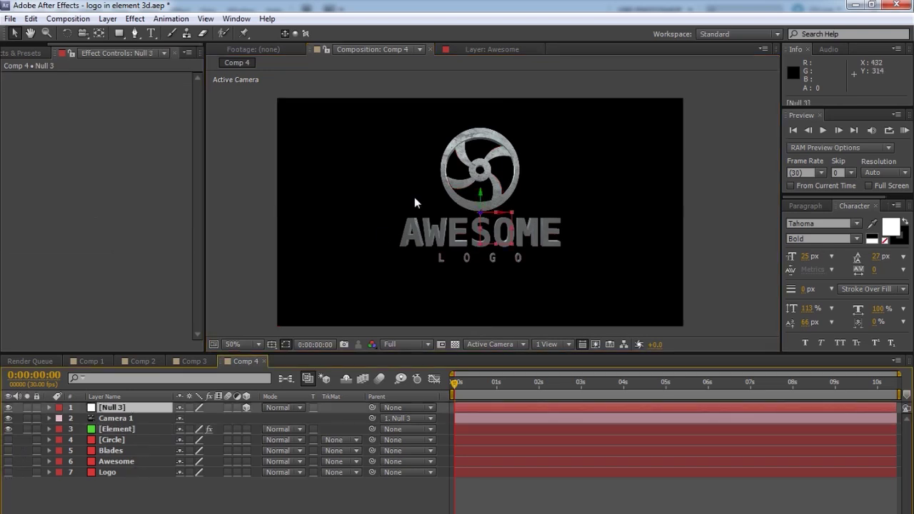
left_click_drag(480, 196, 489, 179)
left_click(393, 505)
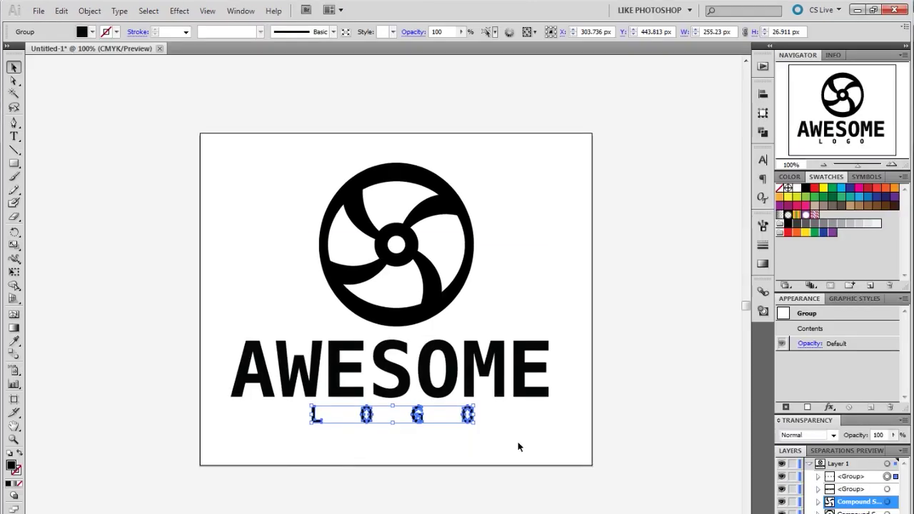
left_click(518, 447)
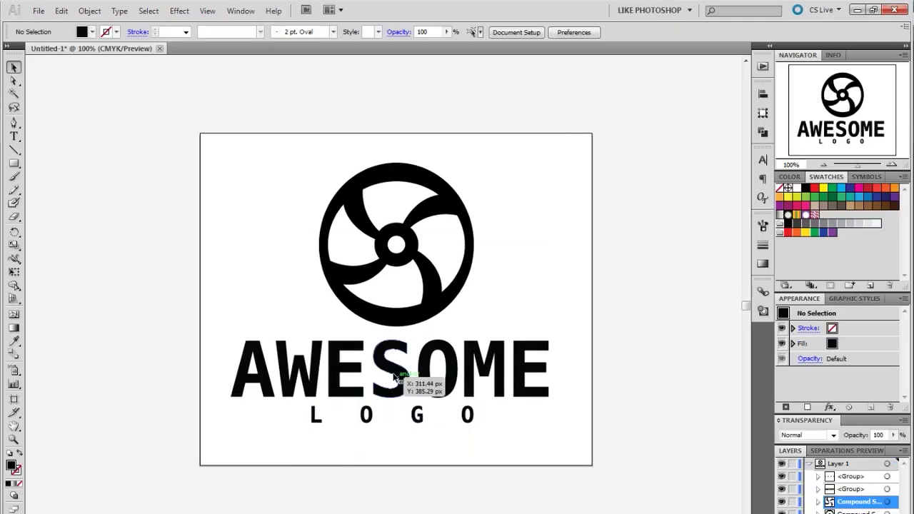
left_click(390, 367)
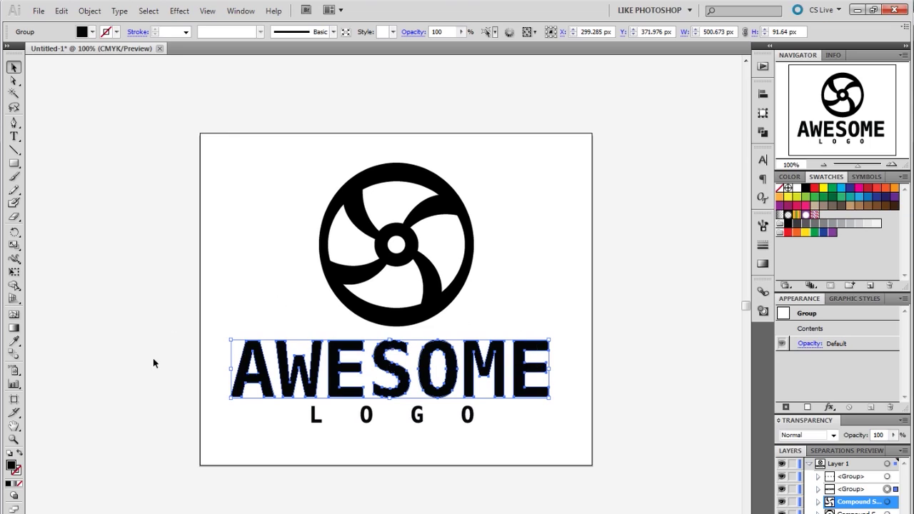
left_click(523, 273)
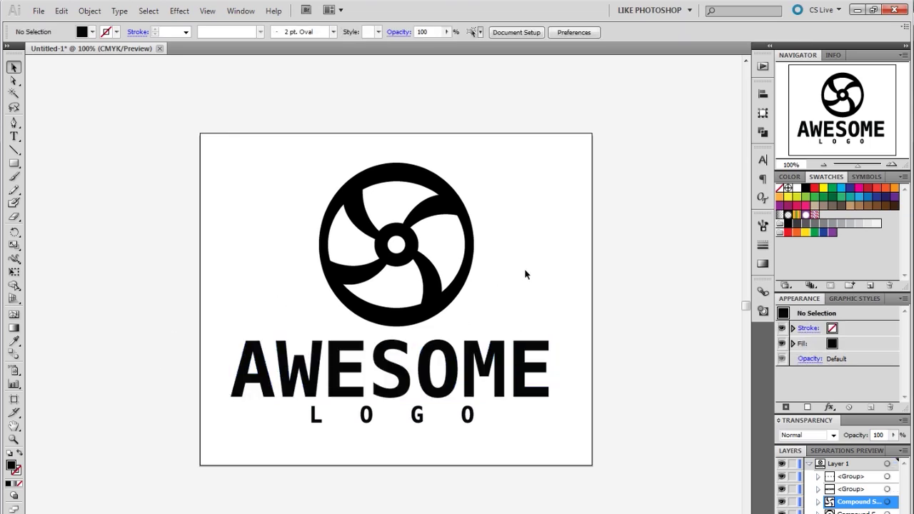